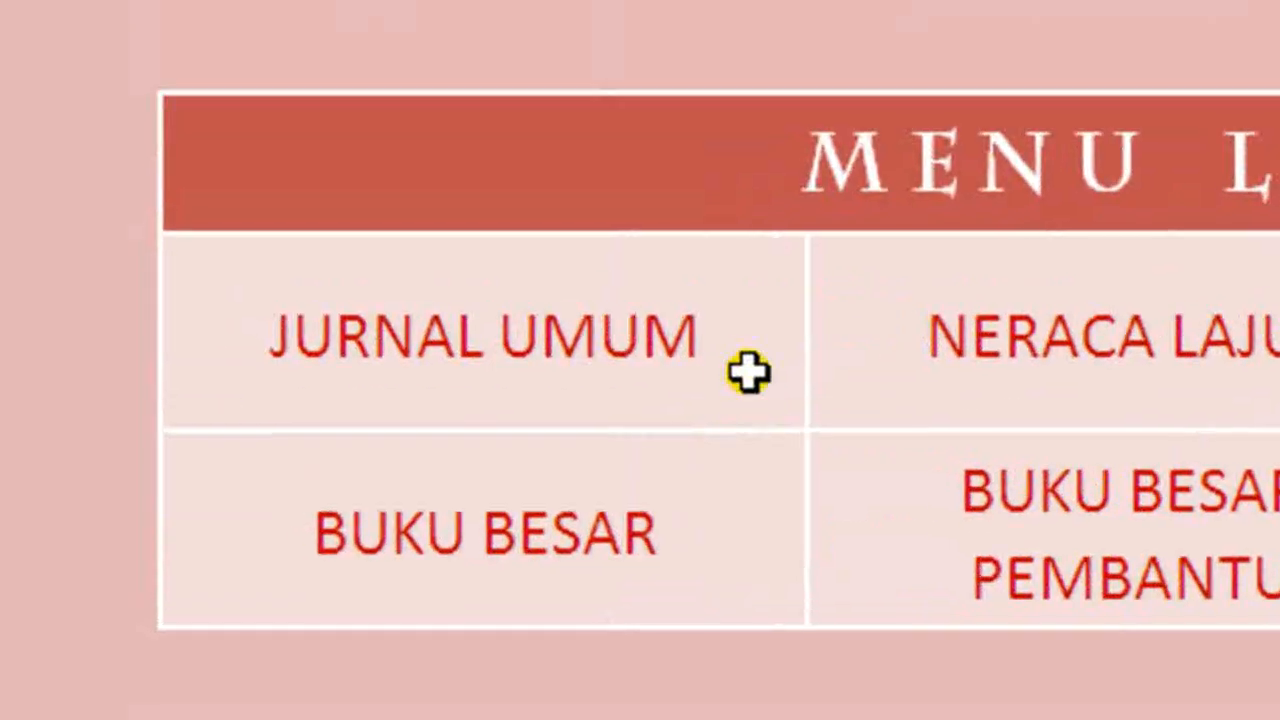
Open the Jurnal Umum worksheet from the worksheet menu and examine its company name, period date and date-time box.
{"action": "left_click", "coordinate": [568, 431]}
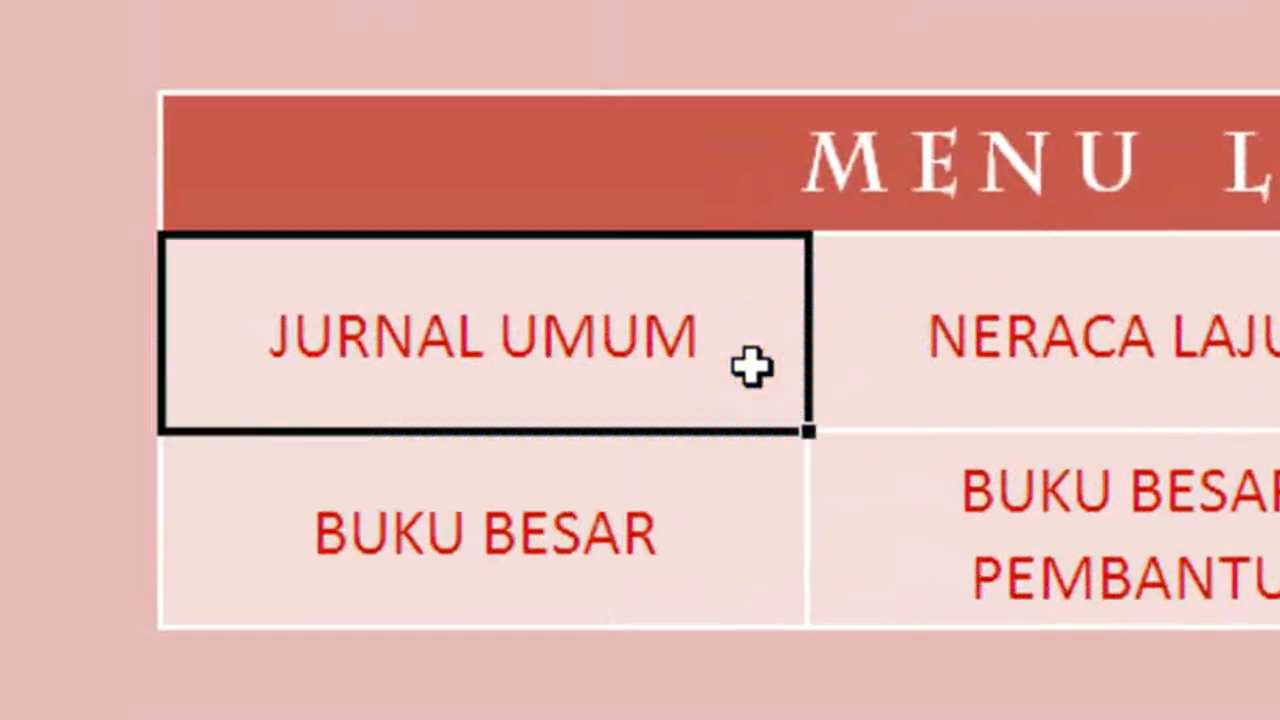
{"action": "left_click", "coordinate": [672, 358]}
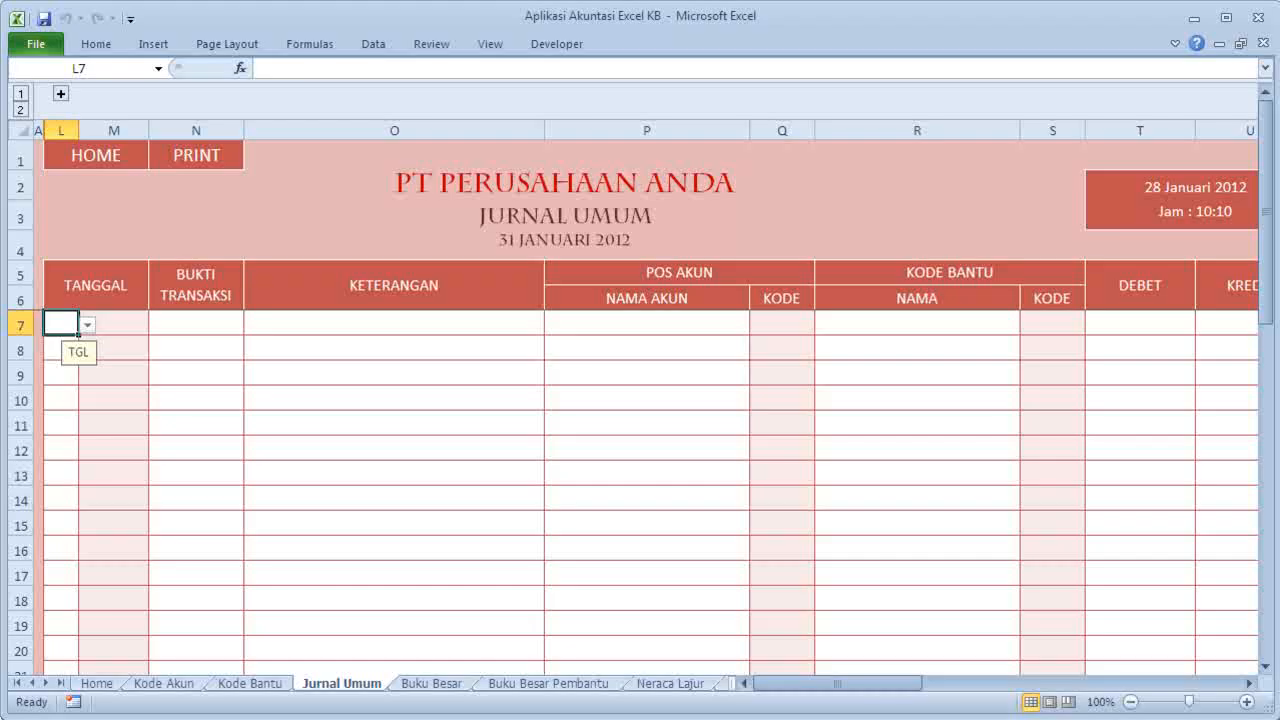
{"action": "left_click", "coordinate": [480, 182]}
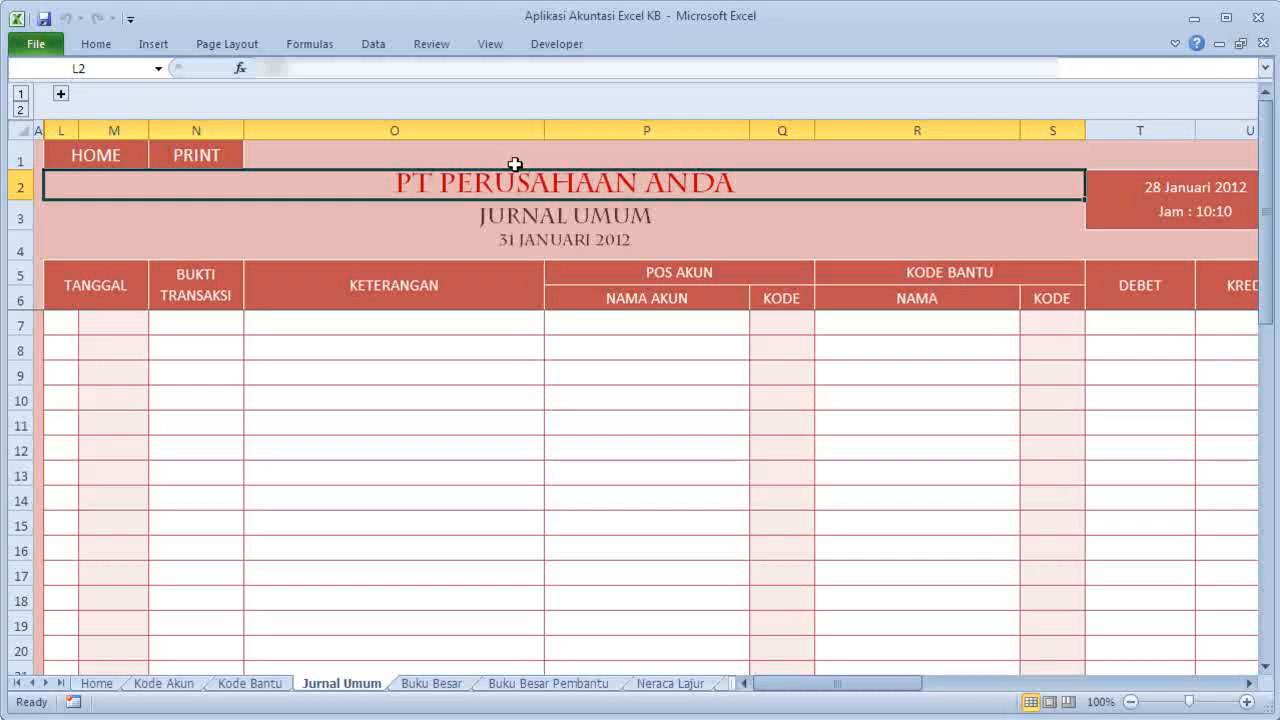
{"action": "left_click", "coordinate": [518, 242]}
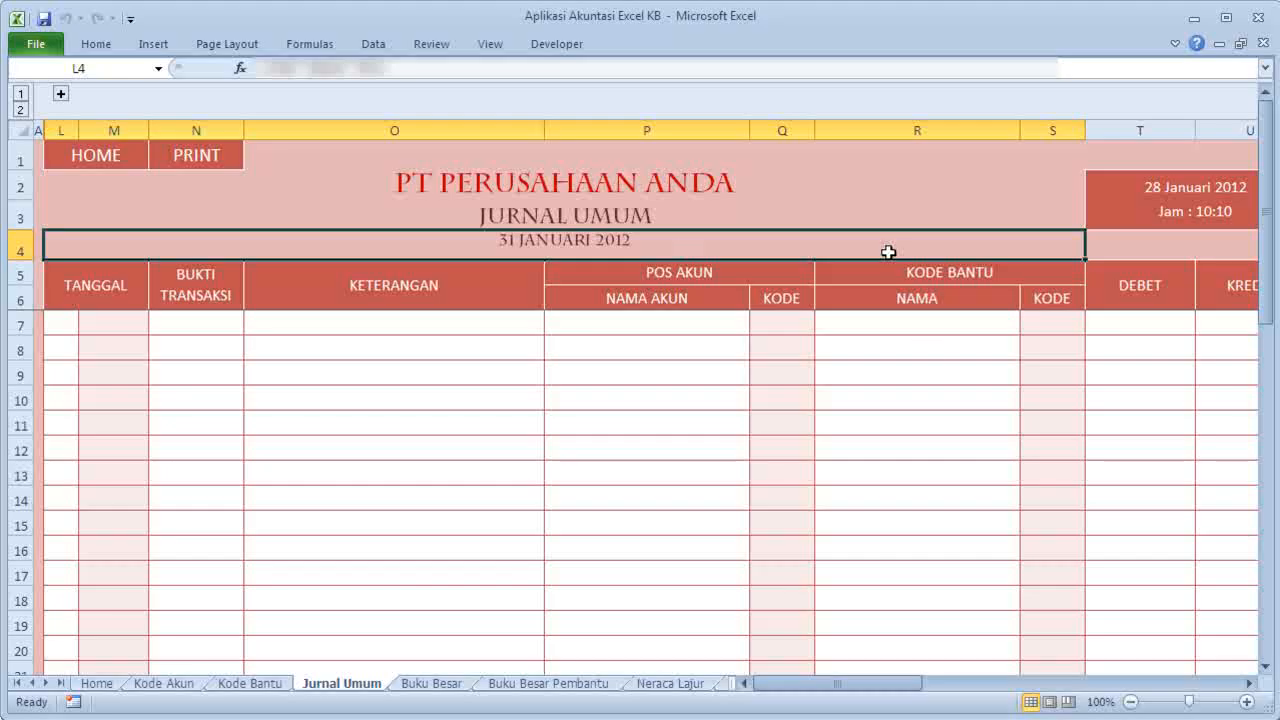
{"action": "left_click", "coordinate": [1245, 683]}
{"action": "left_click", "coordinate": [1245, 683]}
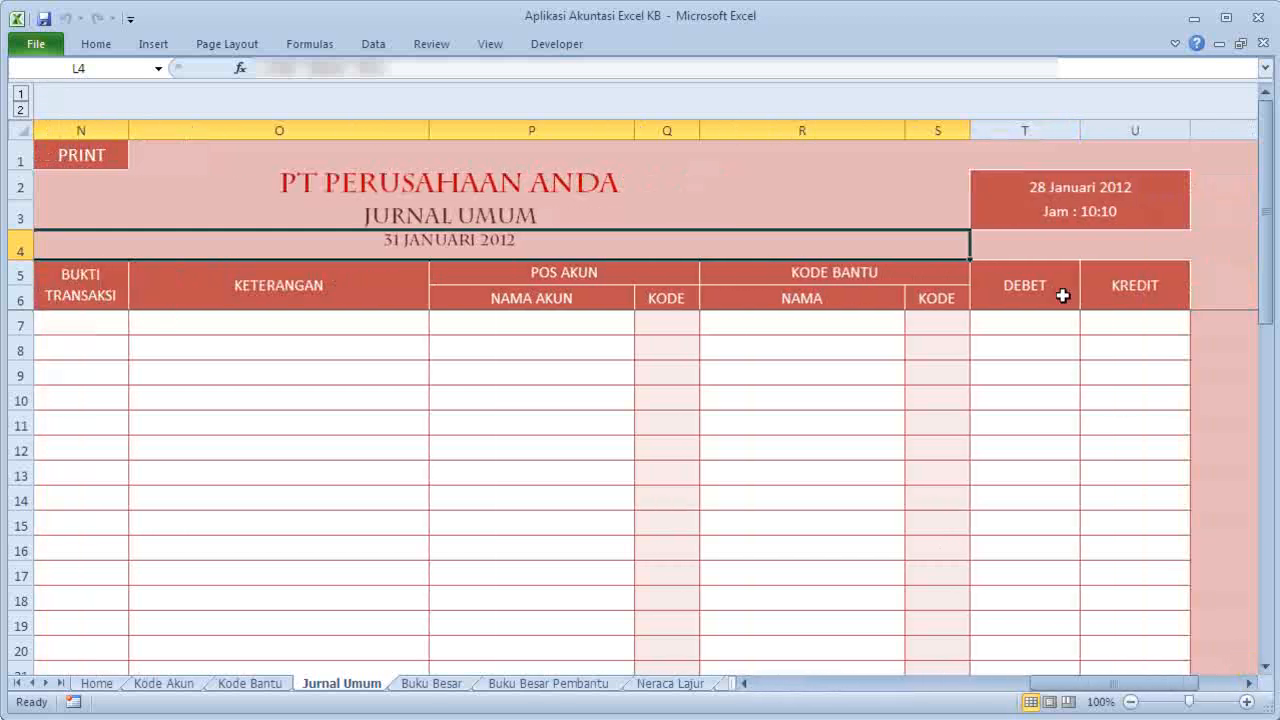
{"action": "left_click", "coordinate": [1000, 185]}
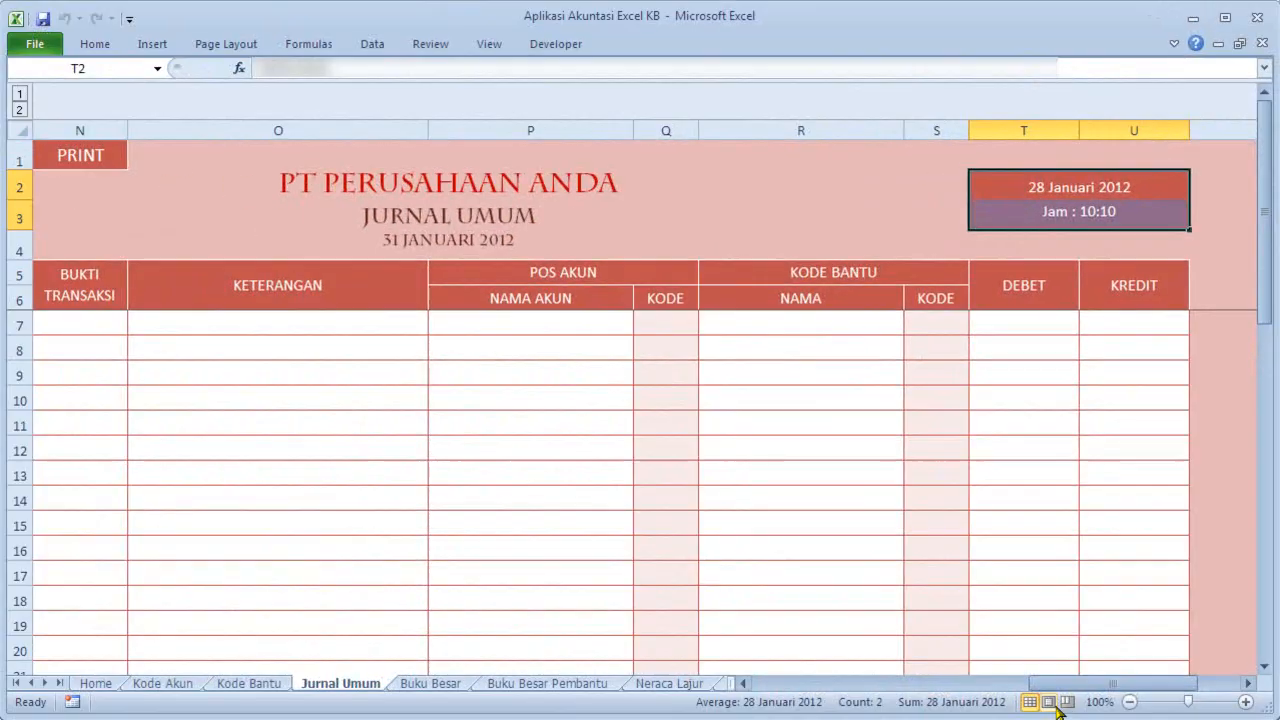
{"action": "left_click", "coordinate": [748, 685]}
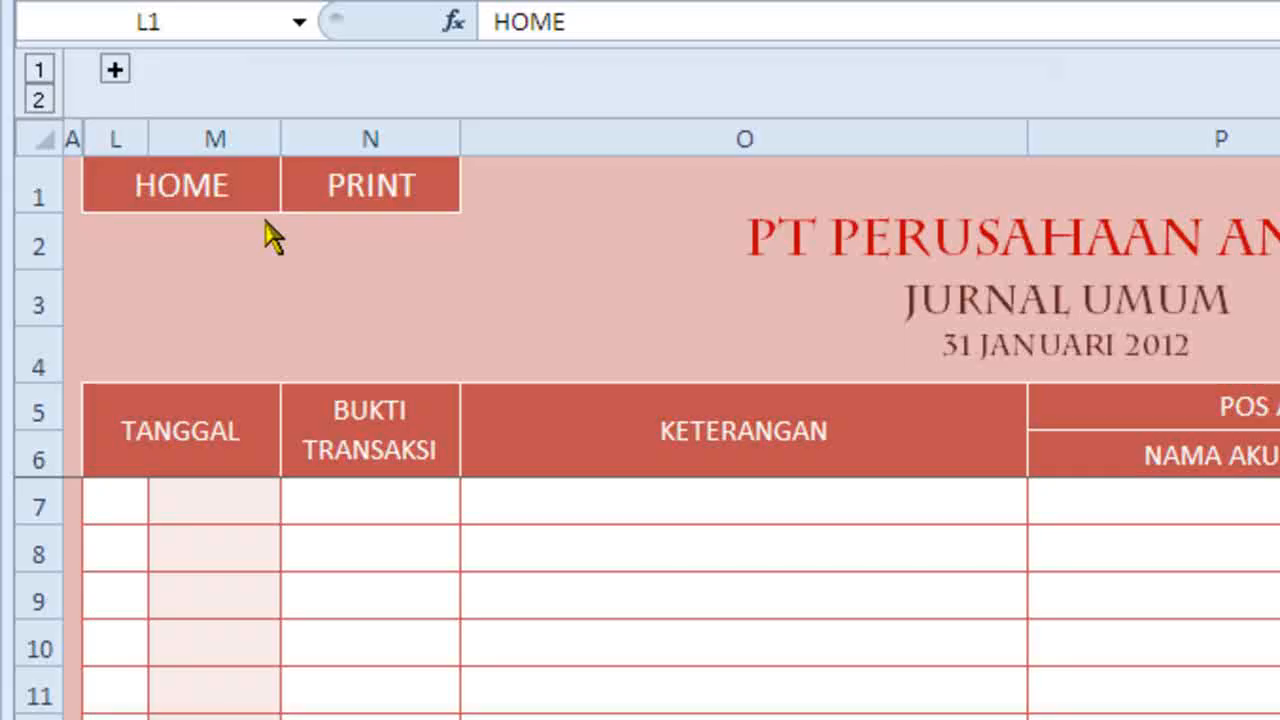
Try the Jurnal Umum sheet's links to the Home sheet and to its print version, returning to the journal each time.
{"action": "left_click", "coordinate": [210, 195]}
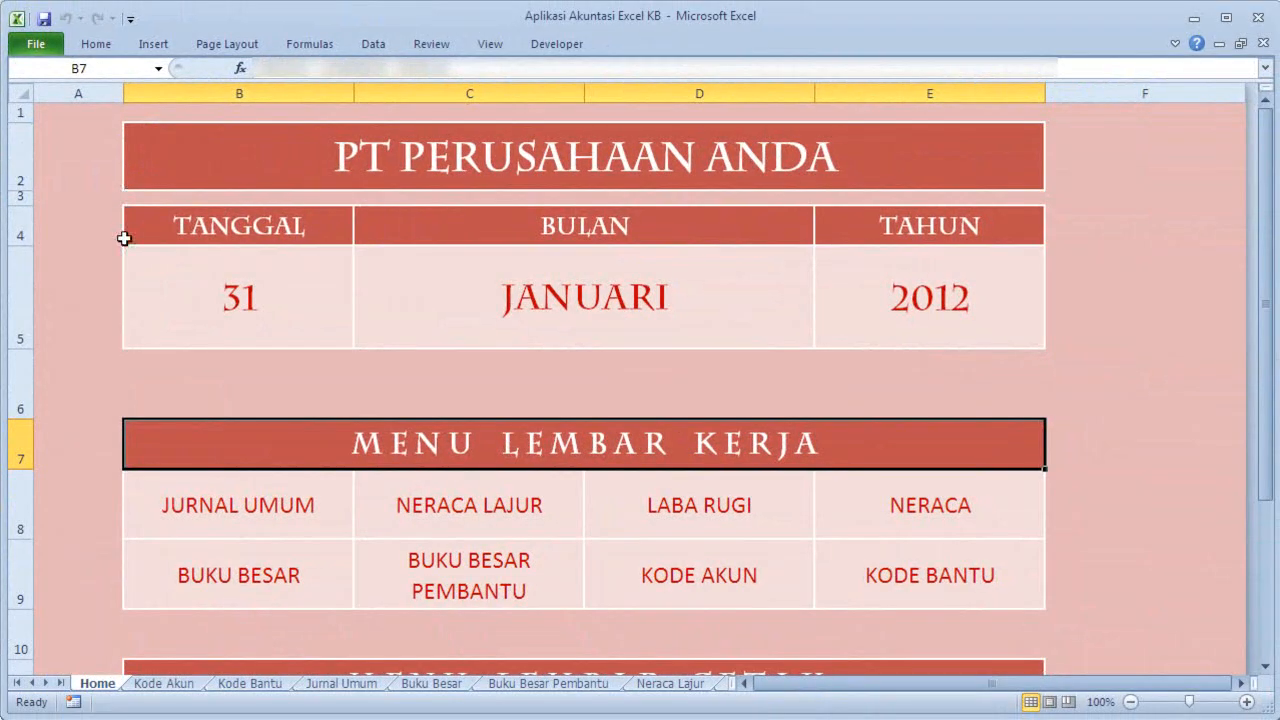
{"action": "left_click", "coordinate": [255, 506]}
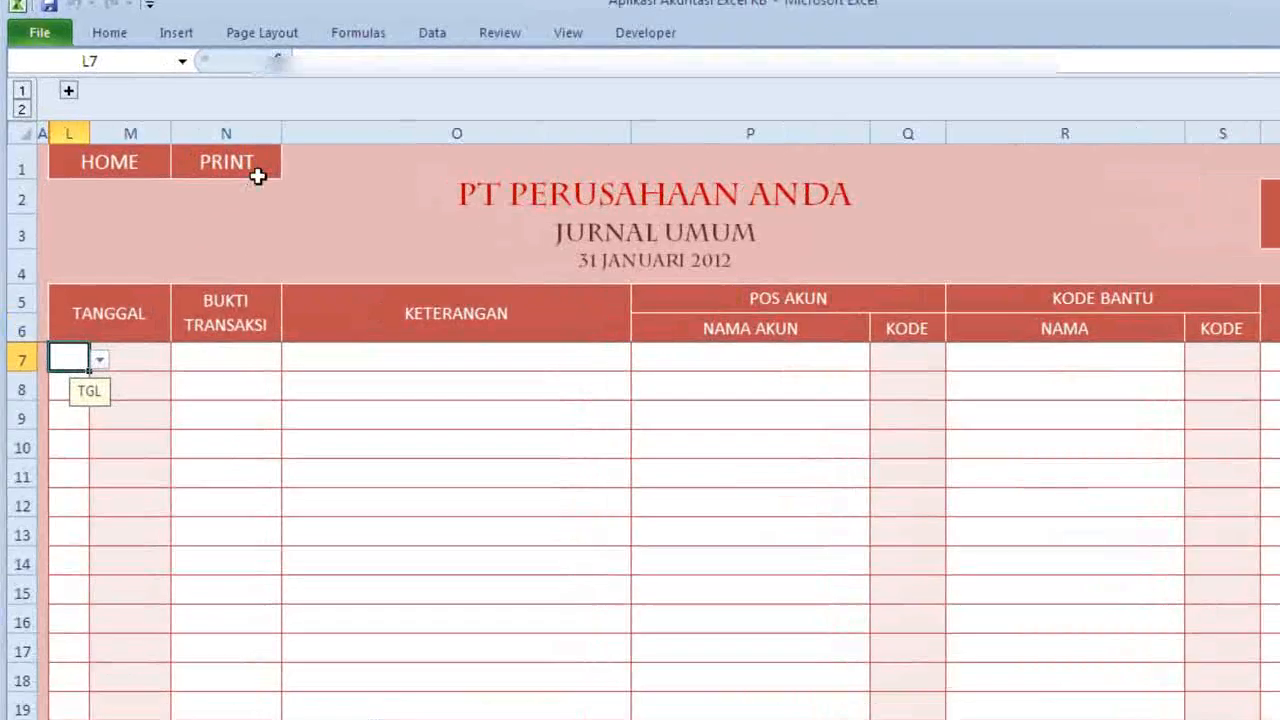
{"action": "left_click", "coordinate": [205, 157]}
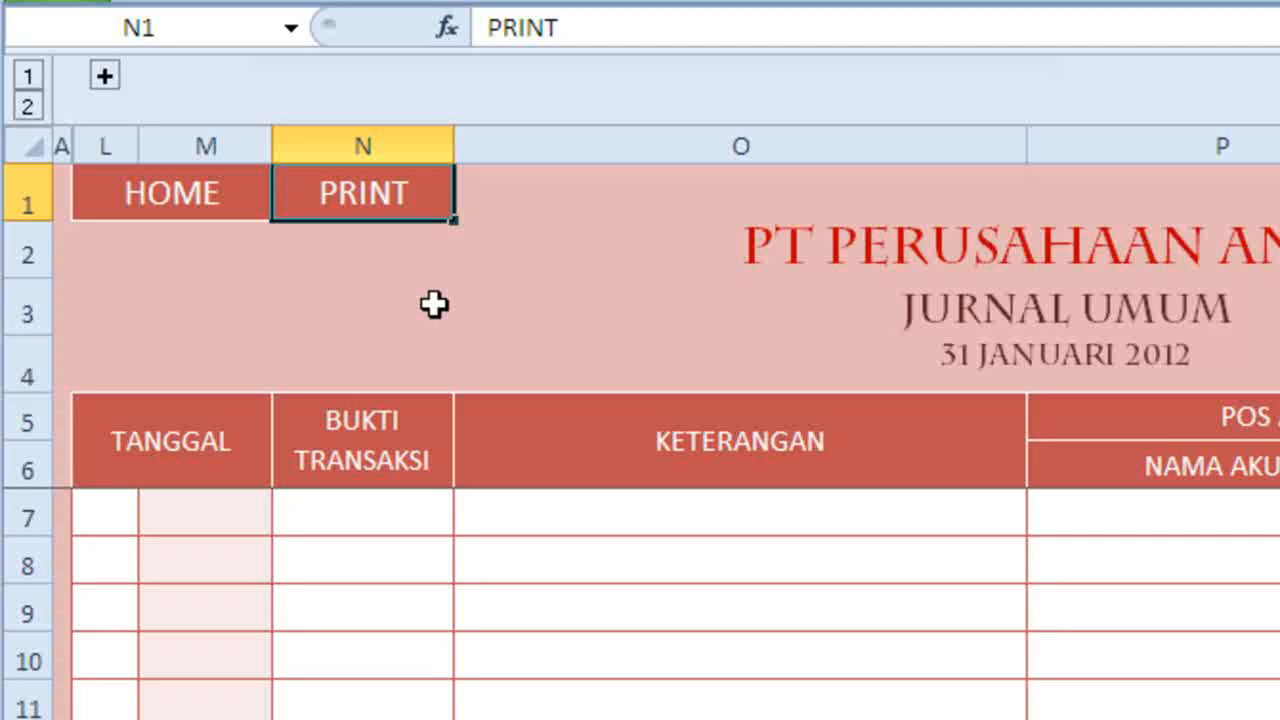
{"action": "left_click", "coordinate": [403, 226]}
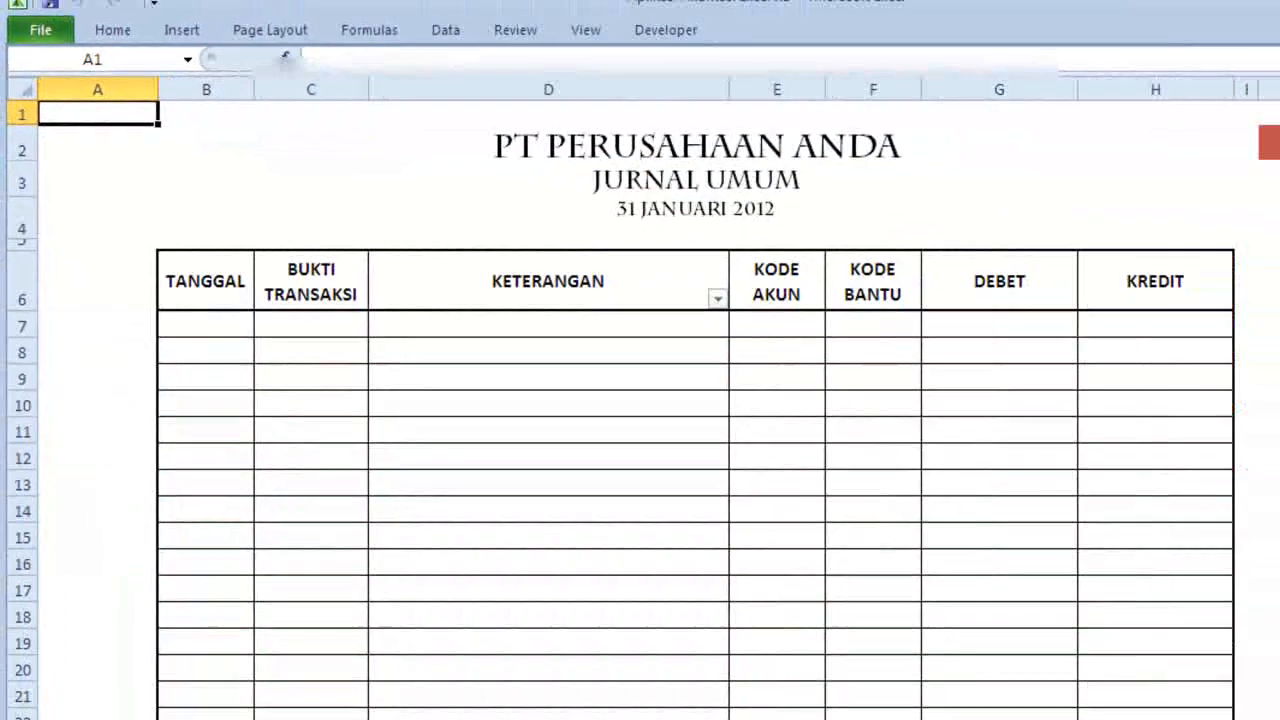
{"action": "left_click_drag", "start_coordinate": [1064, 684], "coordinate": [1101, 687]}
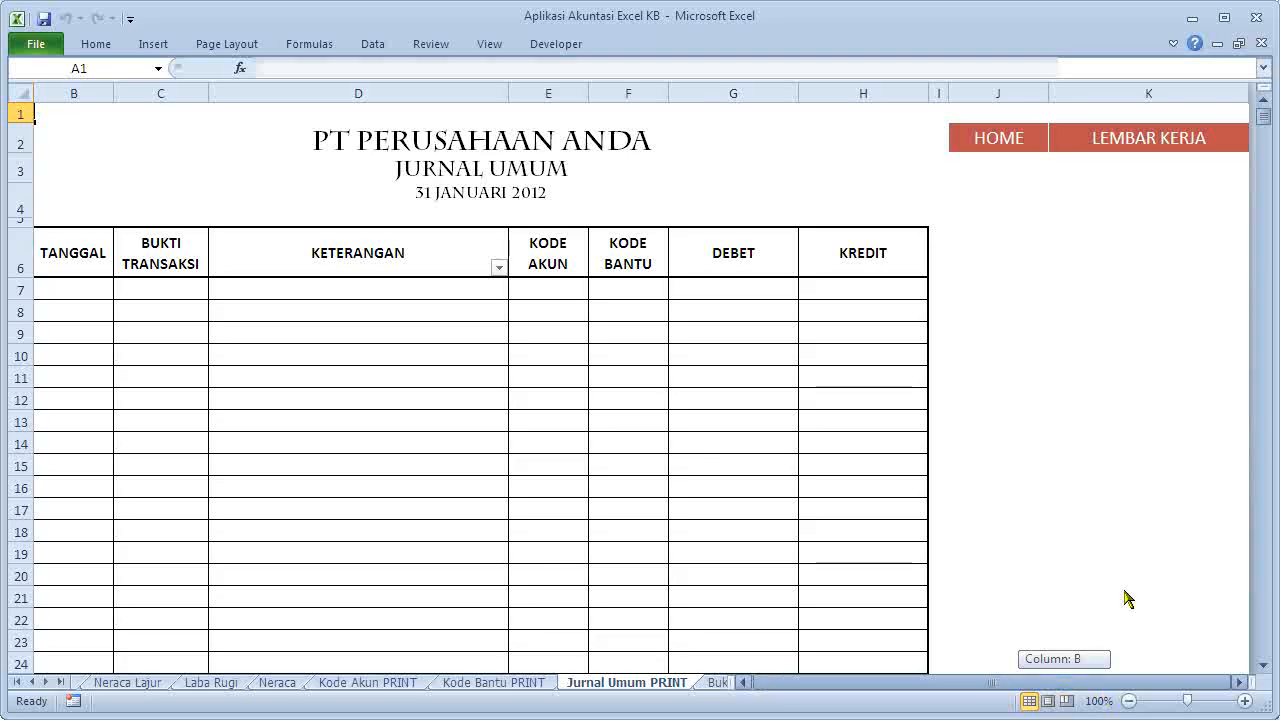
{"action": "left_click", "coordinate": [1126, 146]}
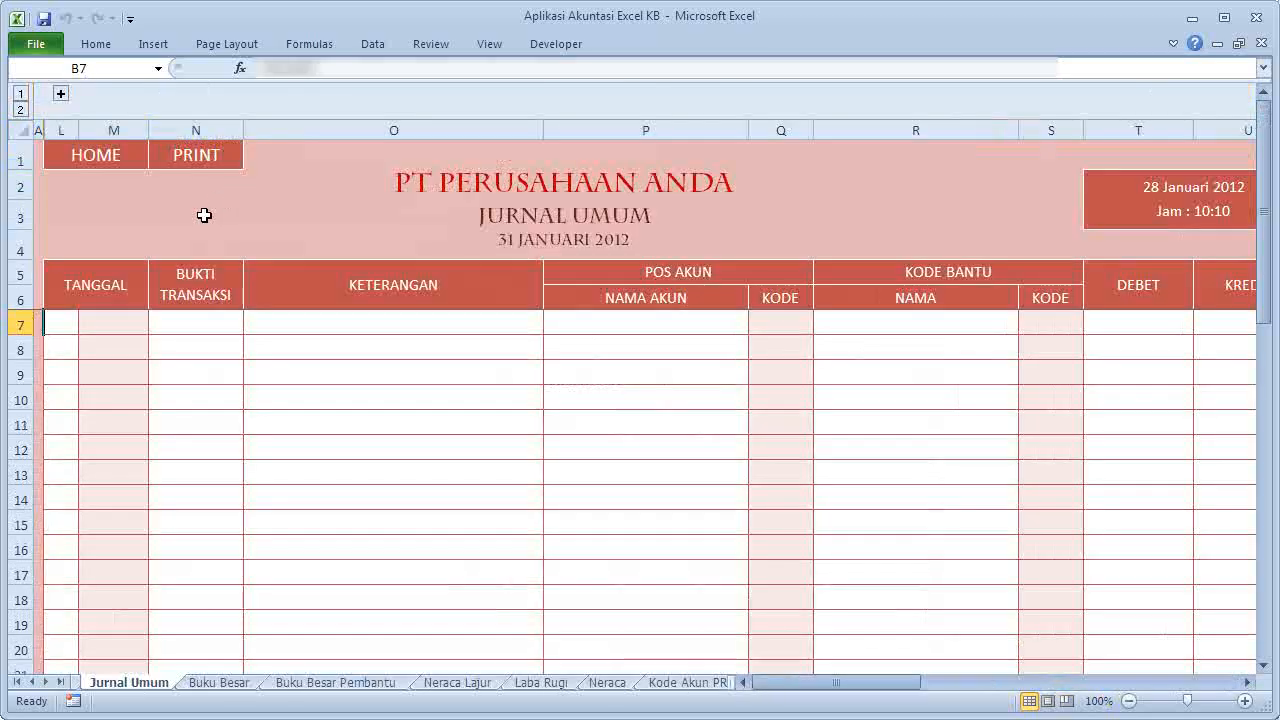
Examine the TANGGAL column in the first journal row, including its list of selectable days and the adjoining date cell.
{"action": "left_click", "coordinate": [123, 266]}
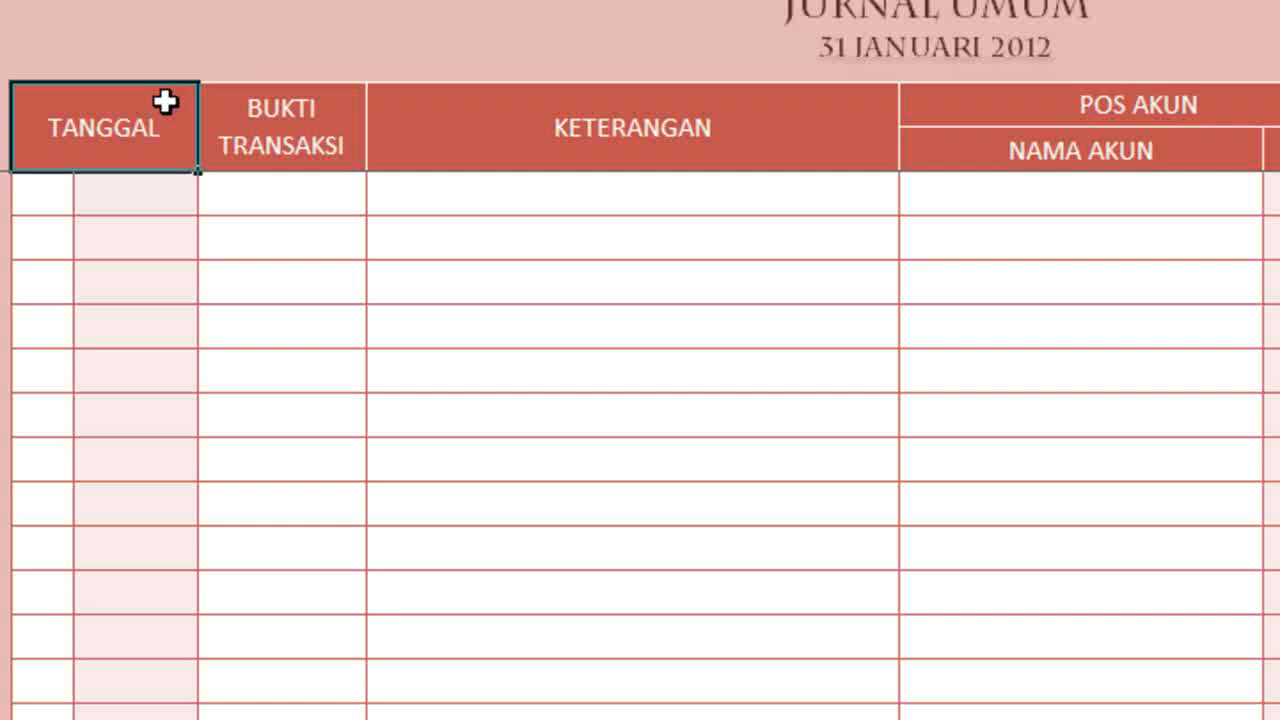
{"action": "left_click", "coordinate": [45, 193]}
{"action": "left_click", "coordinate": [88, 200]}
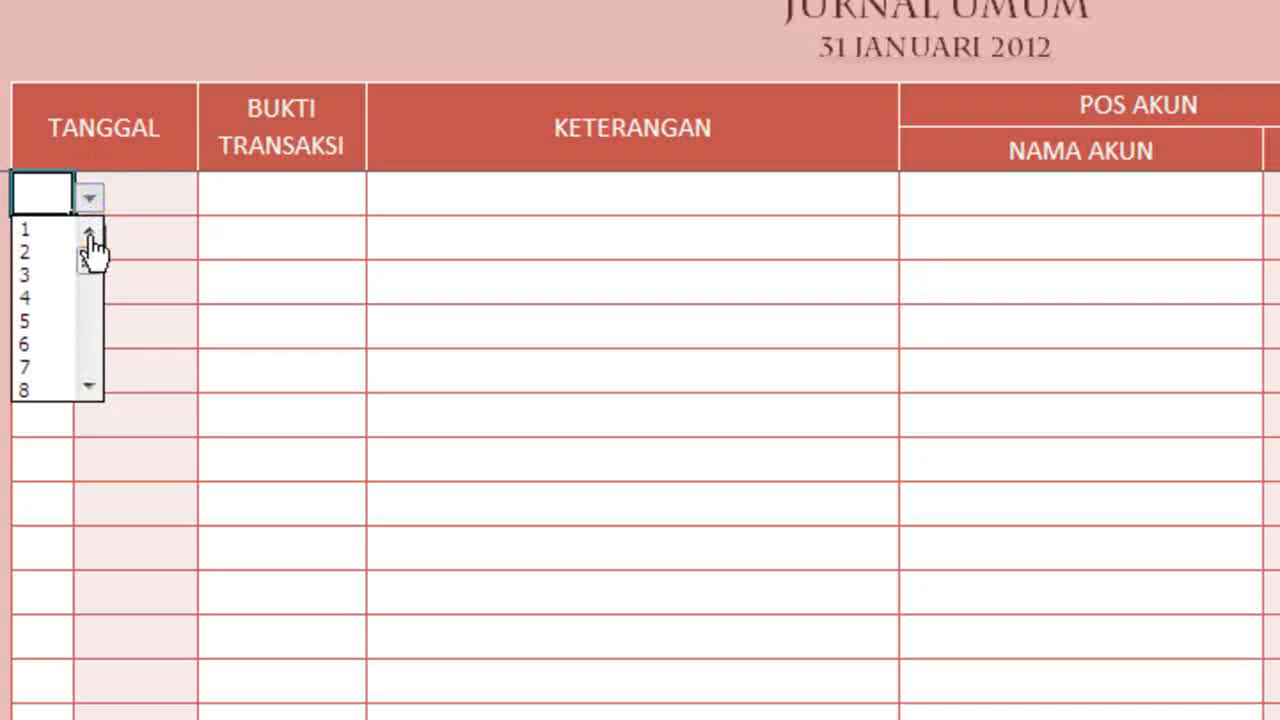
{"action": "mouse_move", "coordinate": [91, 268]}
{"action": "left_mouse_down"}
{"action": "mouse_move", "coordinate": [92, 383]}
{"action": "mouse_move", "coordinate": [105, 260]}
{"action": "left_mouse_up"}
{"action": "key", "text": "Escape"}
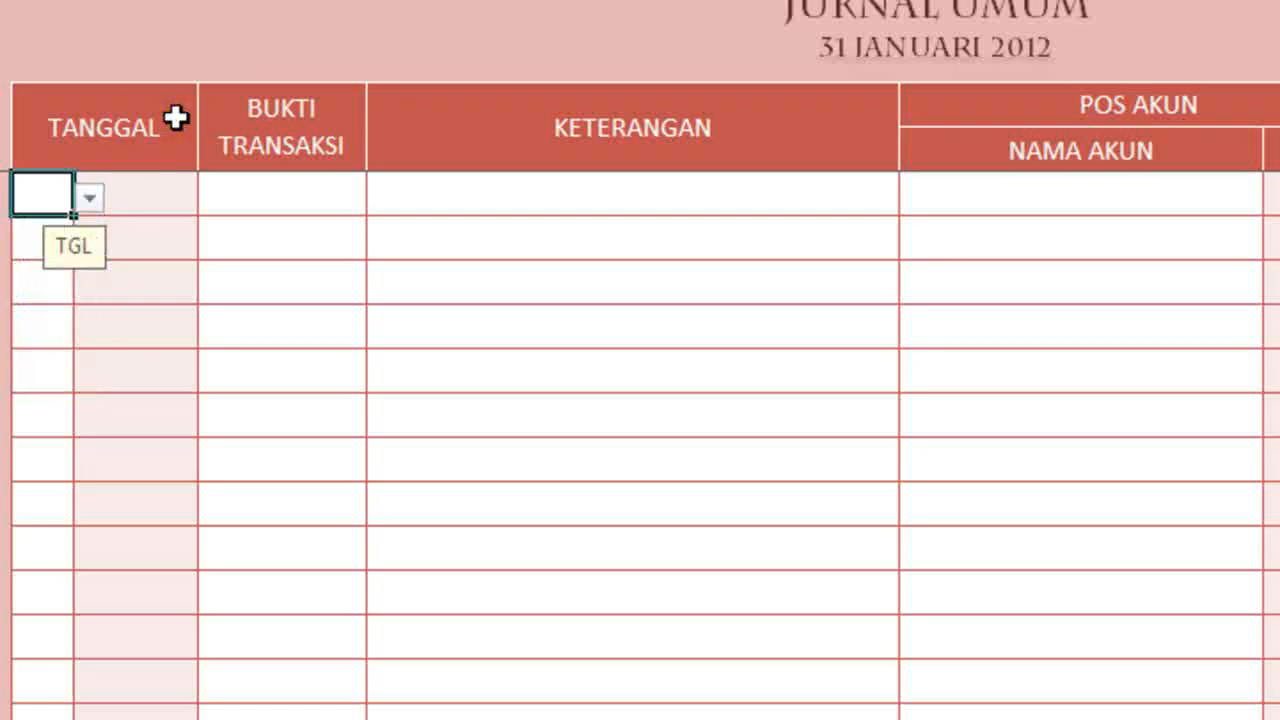
{"action": "left_click", "coordinate": [175, 118]}
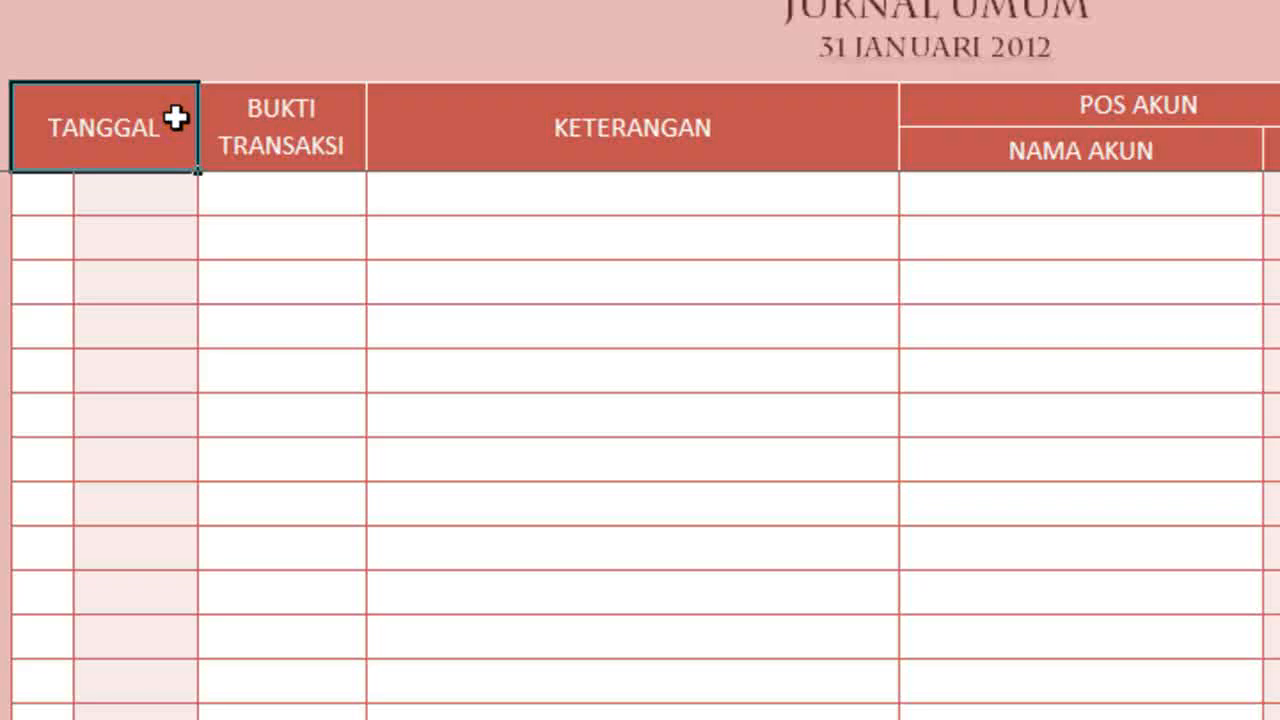
{"action": "left_click", "coordinate": [131, 197]}
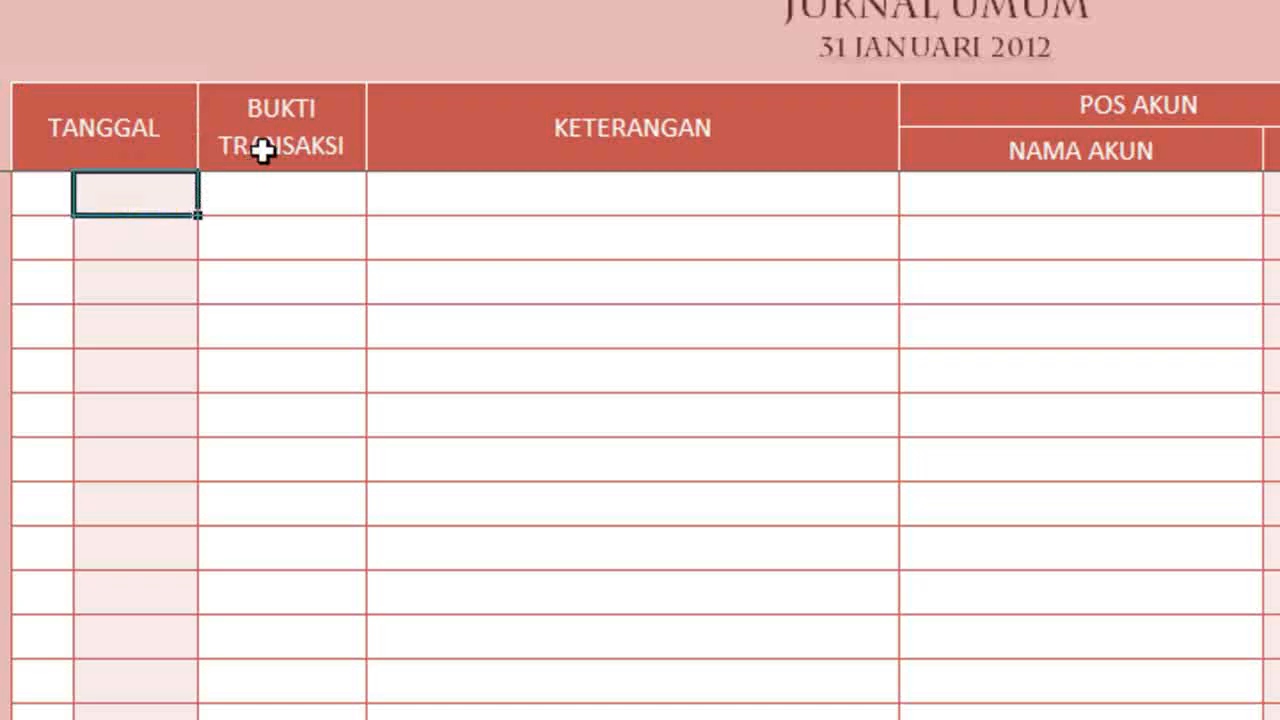
Examine the BUKTI TRANSAKSI, KETERANGAN, POS AKUN and KODE BANTU columns, including both KODE columns.
{"action": "left_click", "coordinate": [287, 128]}
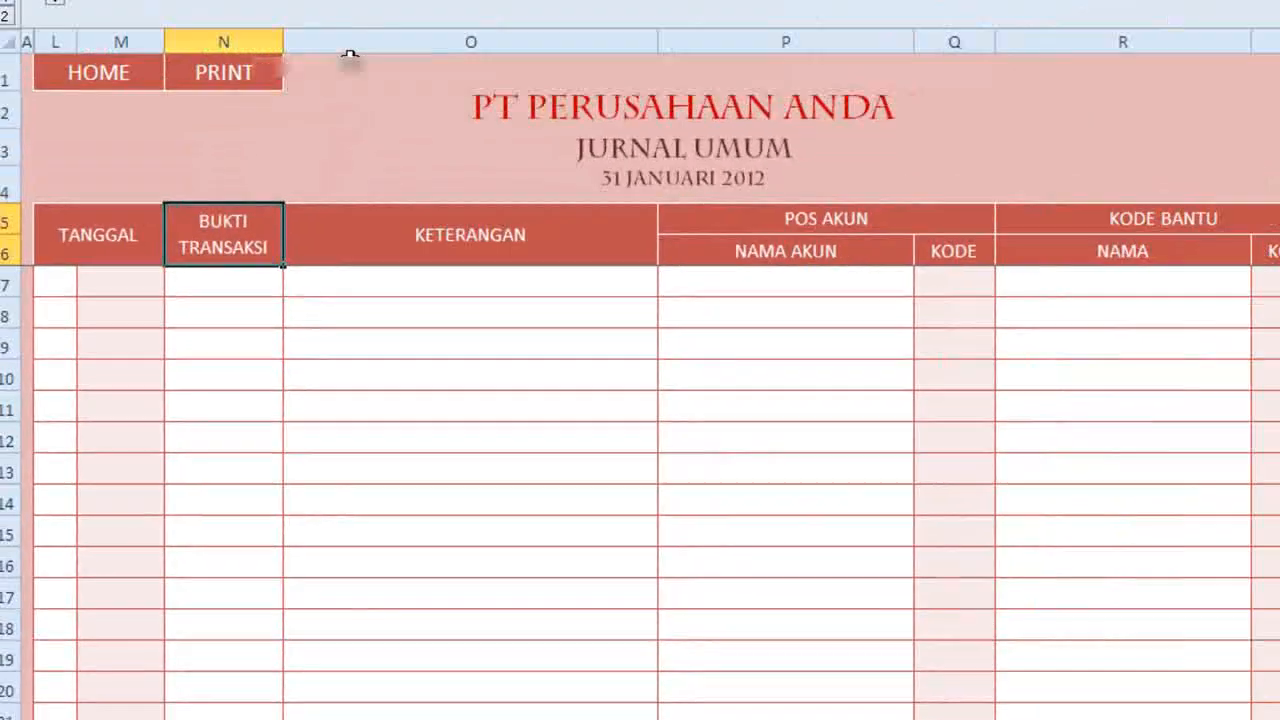
{"action": "left_click", "coordinate": [299, 129]}
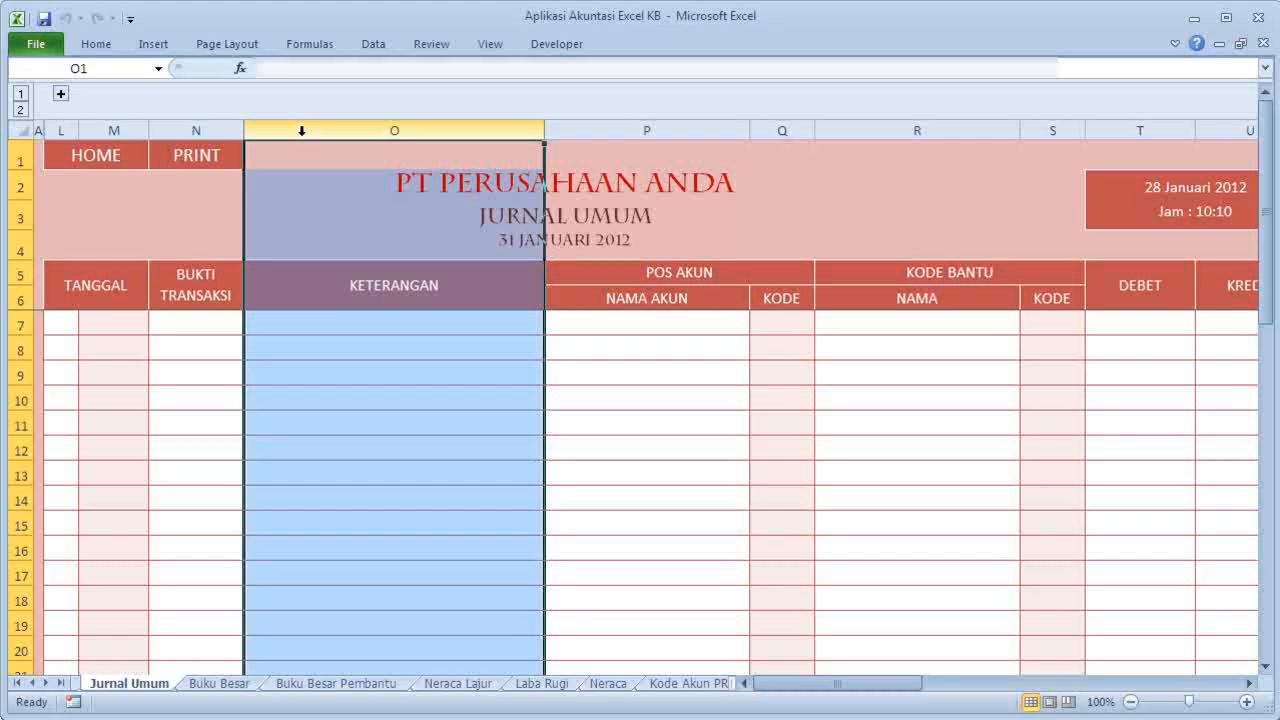
{"action": "left_click", "coordinate": [690, 129]}
{"action": "left_click_drag", "start_coordinate": [690, 129], "coordinate": [762, 145]}
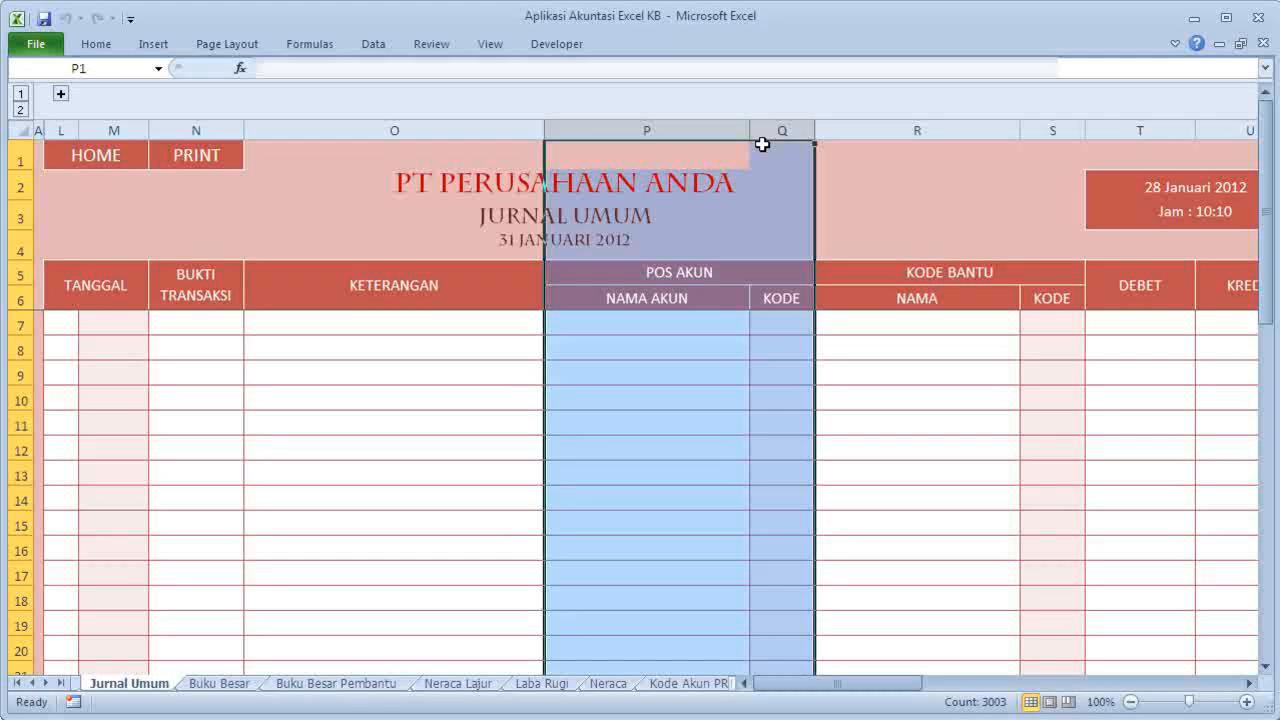
{"action": "left_click", "coordinate": [779, 131]}
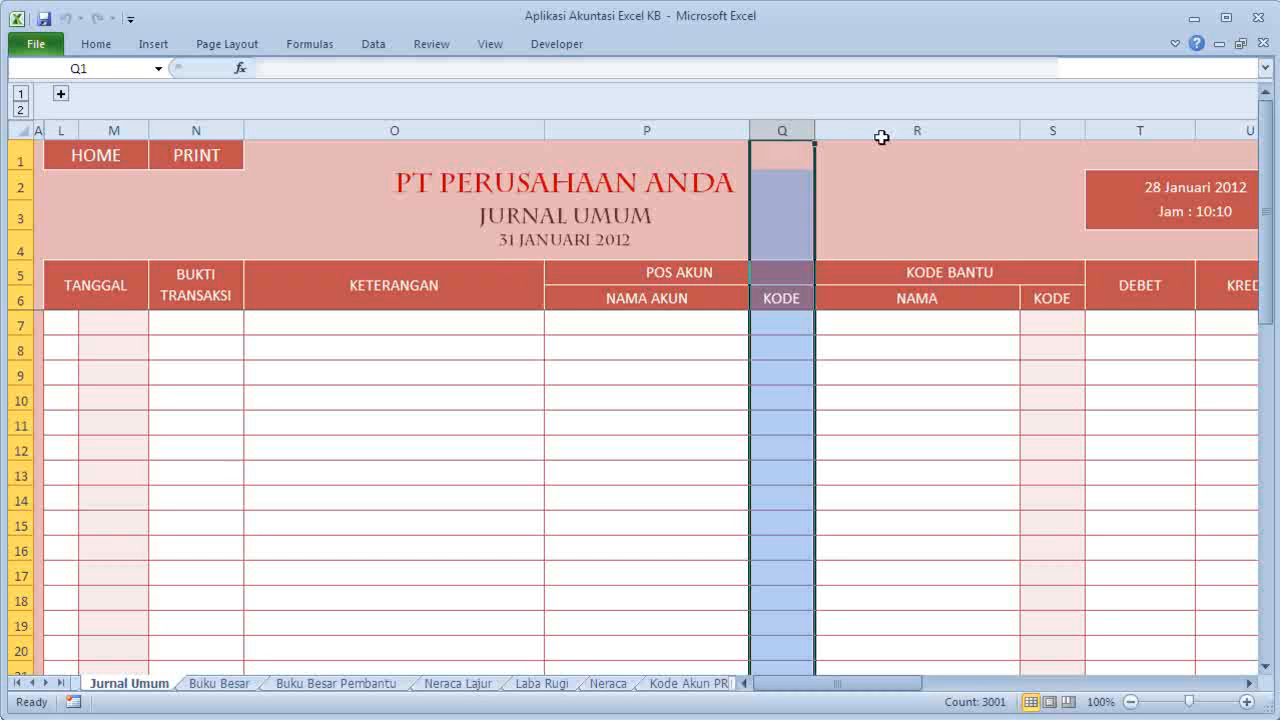
{"action": "left_click_drag", "start_coordinate": [992, 130], "coordinate": [1025, 151]}
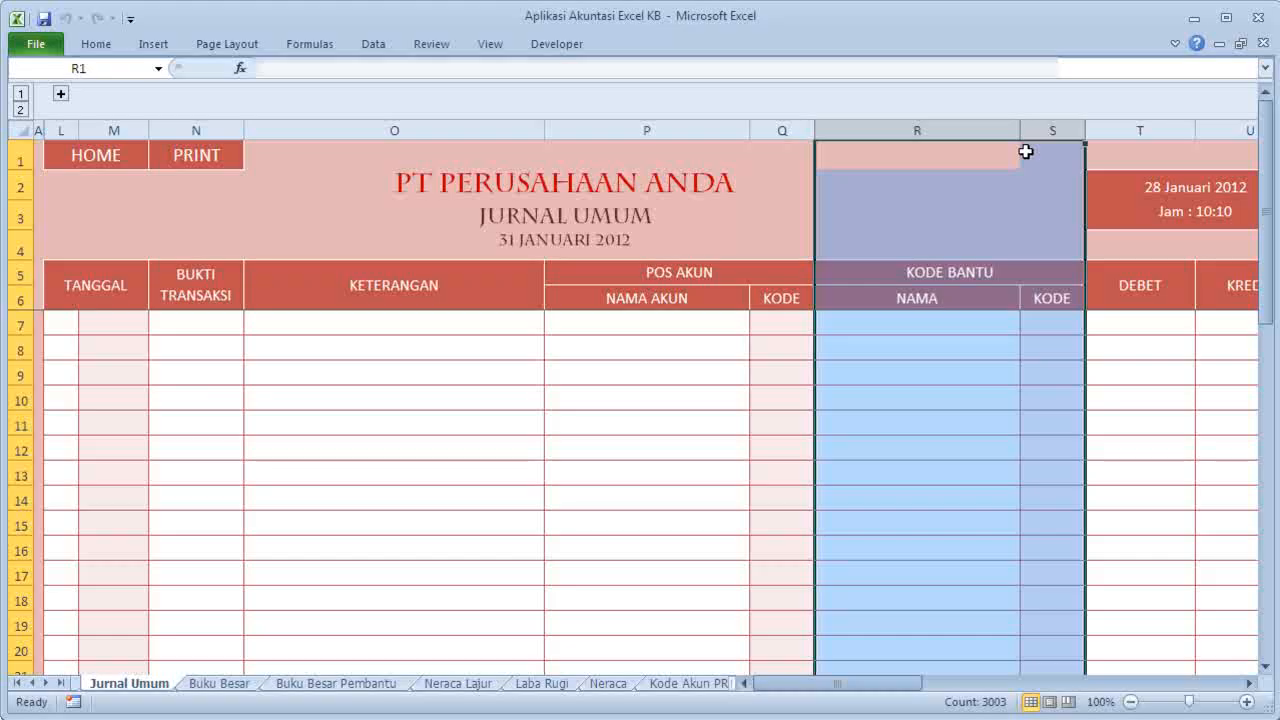
{"action": "left_click", "coordinate": [1035, 130]}
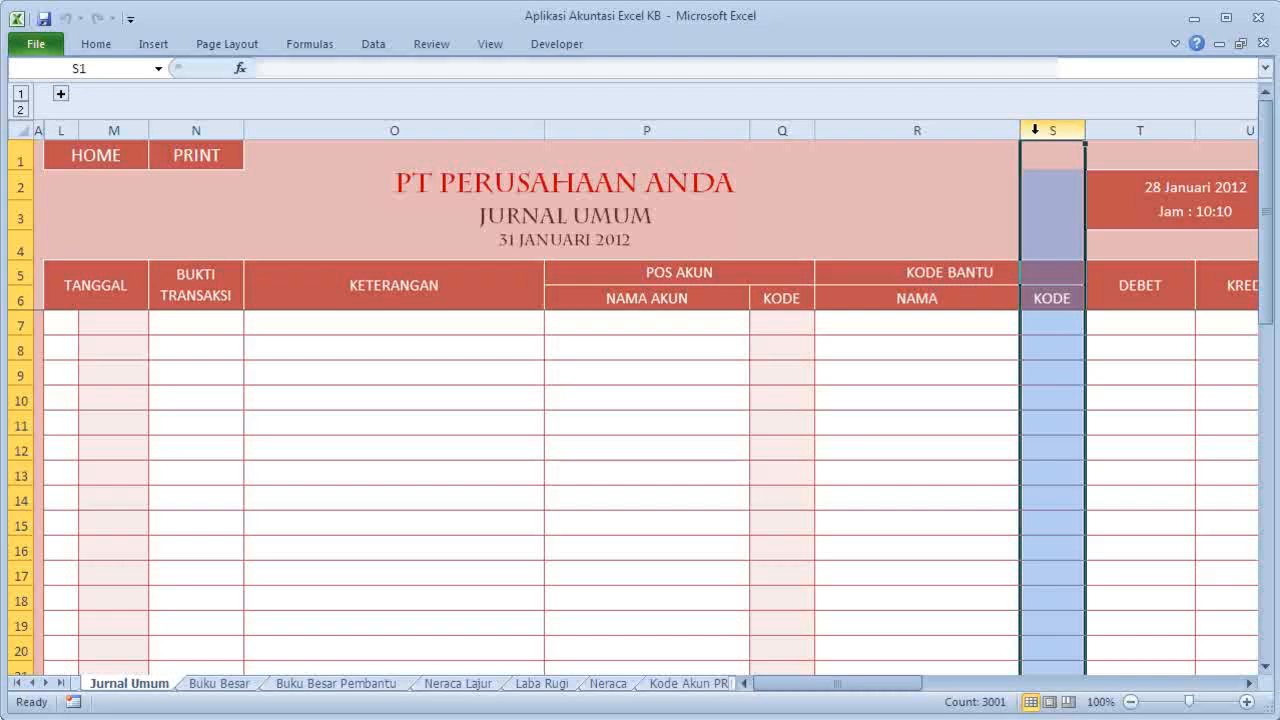
Examine the DEBET and KREDIT columns of the journal.
{"action": "left_click", "coordinate": [1249, 683]}
{"action": "left_click", "coordinate": [1249, 683]}
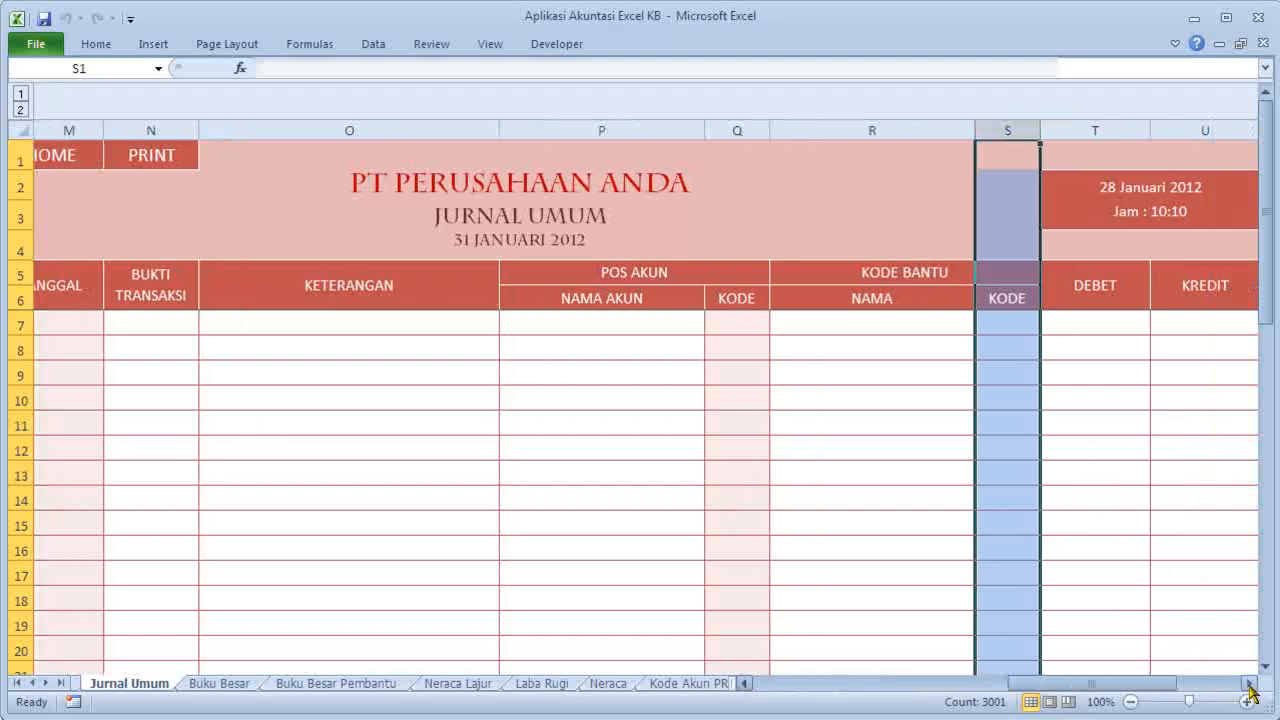
{"action": "left_click", "coordinate": [1249, 683]}
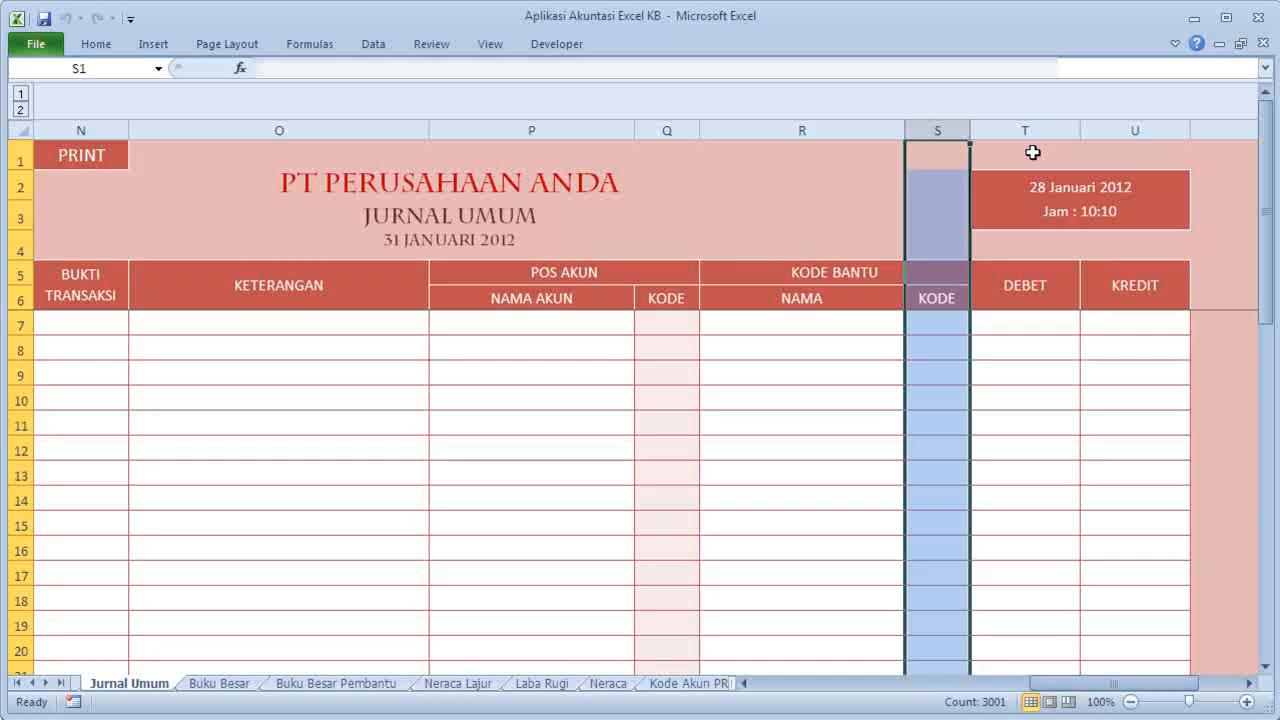
{"action": "left_click_drag", "start_coordinate": [1025, 128], "coordinate": [1055, 125]}
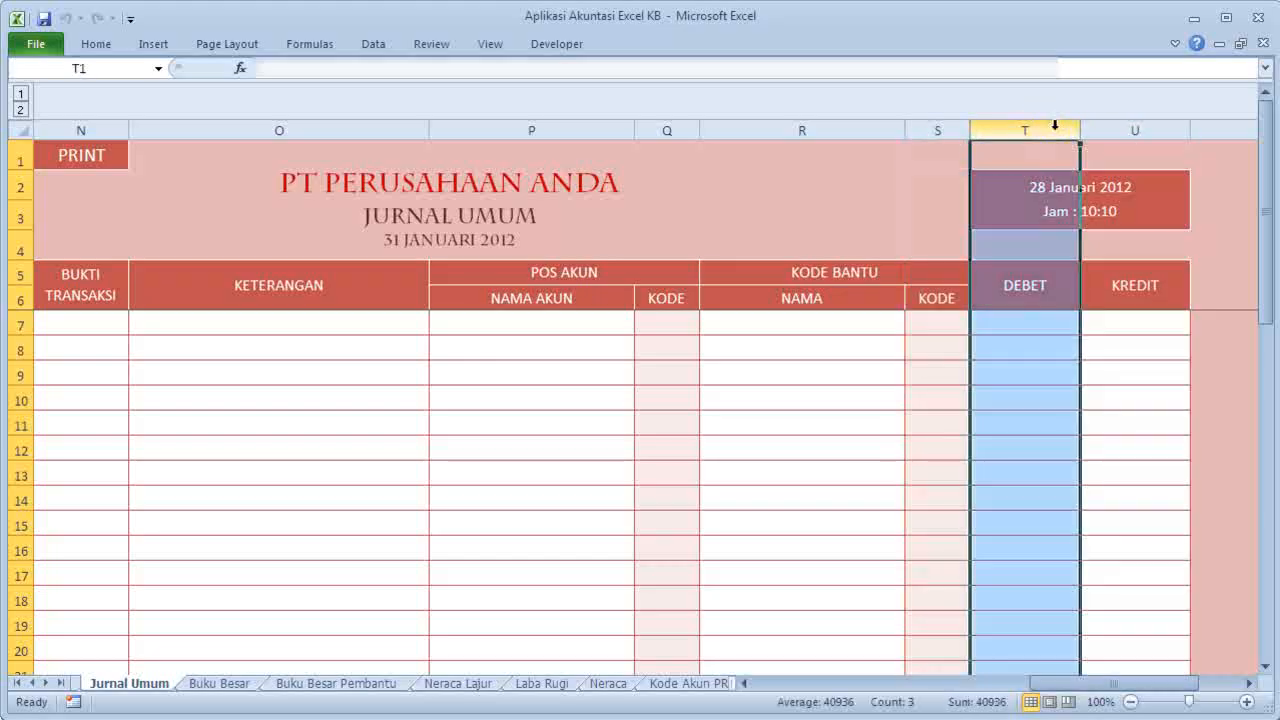
{"action": "left_click", "coordinate": [1113, 127]}
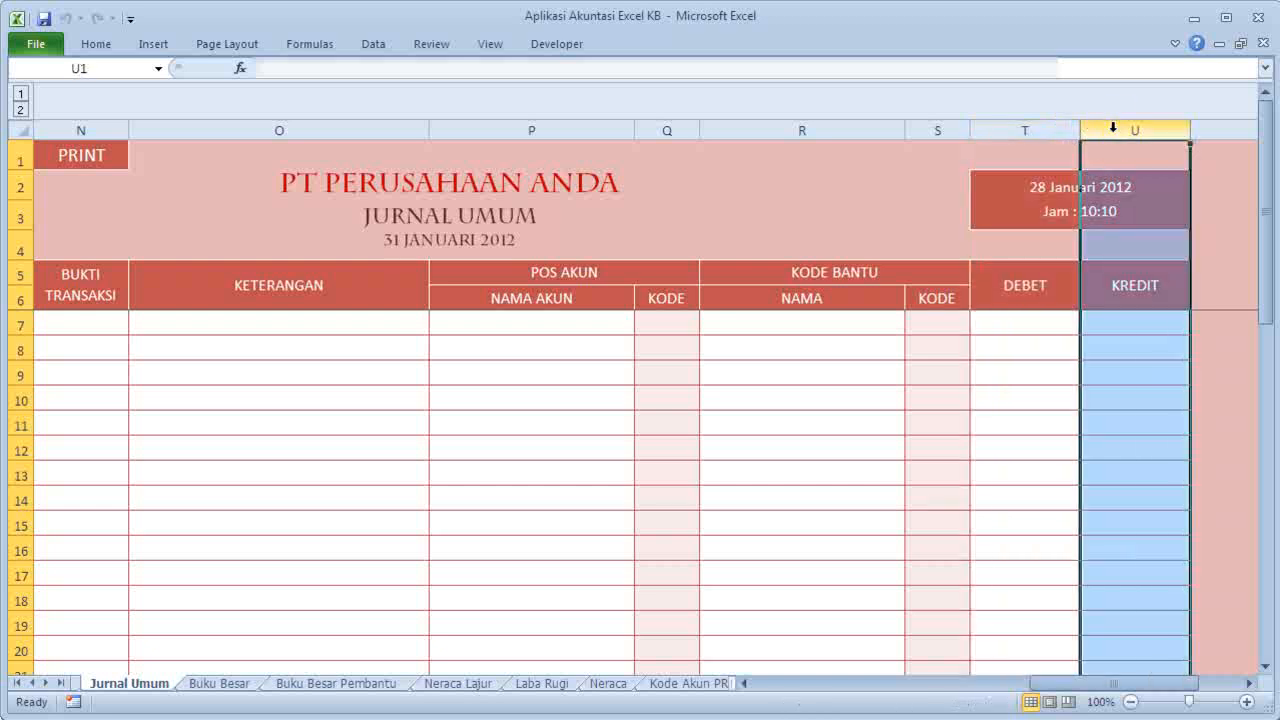
{"action": "left_click", "coordinate": [746, 682]}
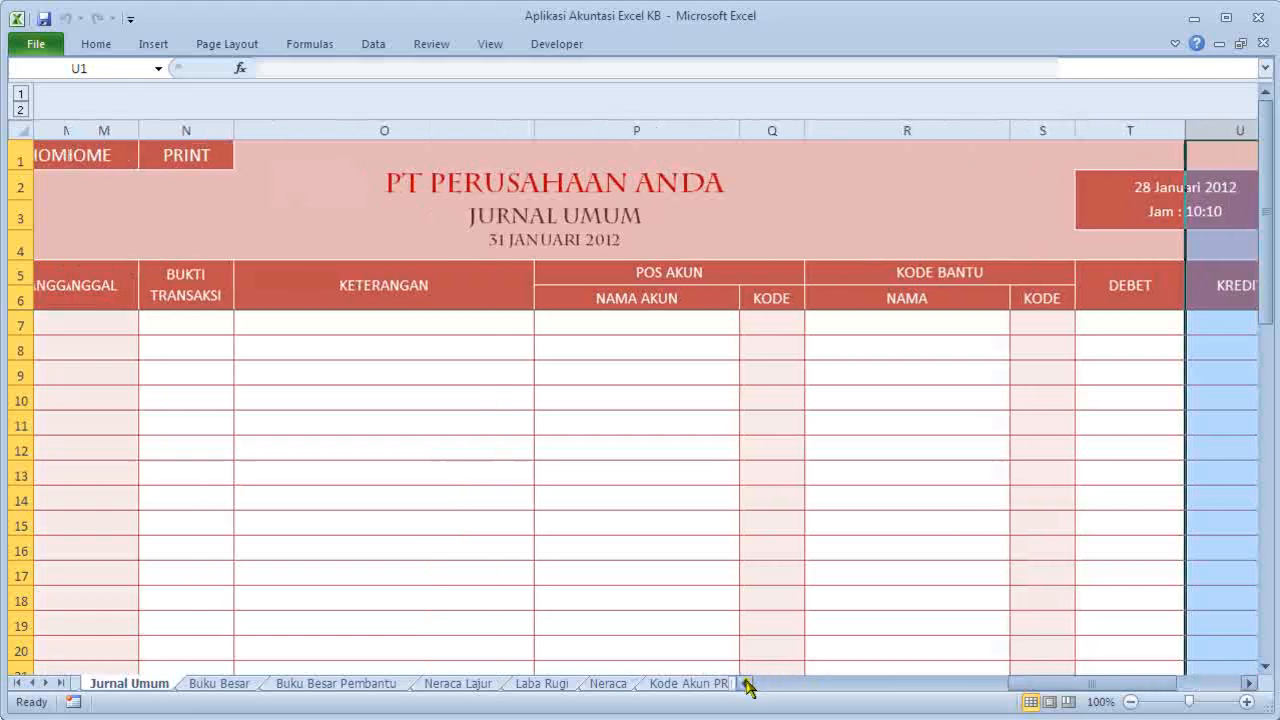
Set the day of the first journal entry in row 7 to 2.
{"action": "left_click", "coordinate": [137, 283]}
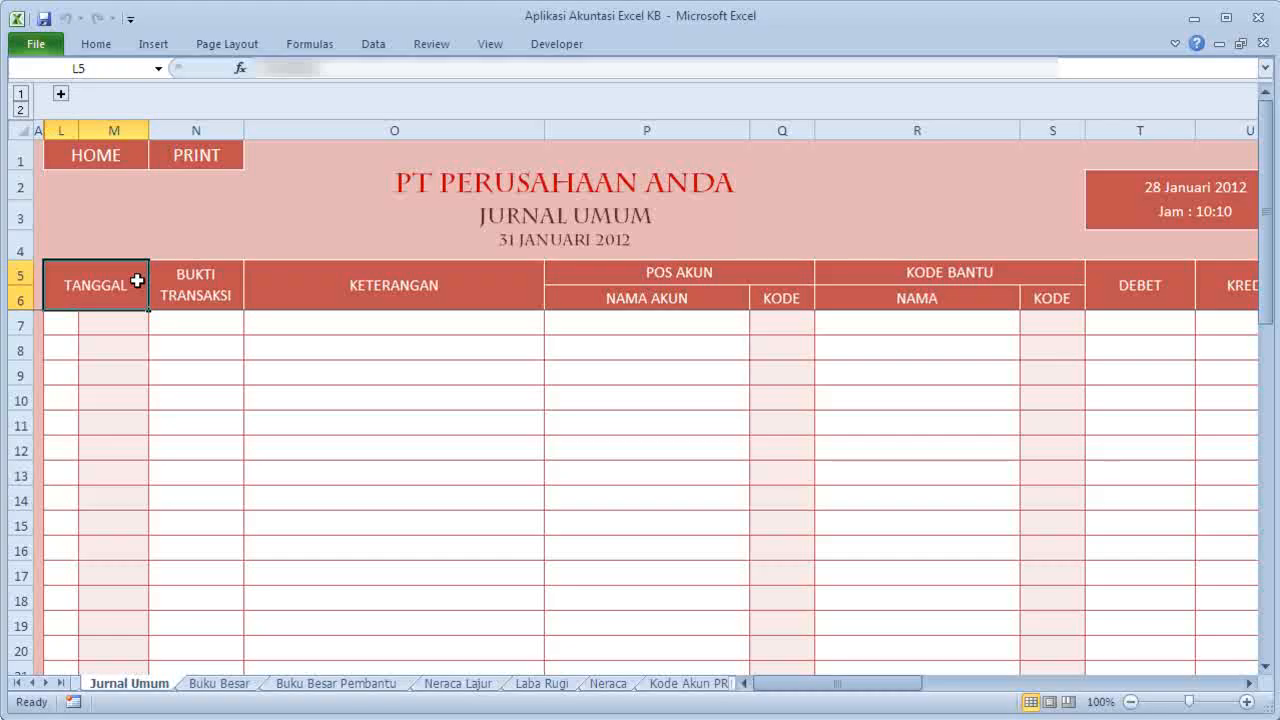
{"action": "left_click", "coordinate": [66, 324]}
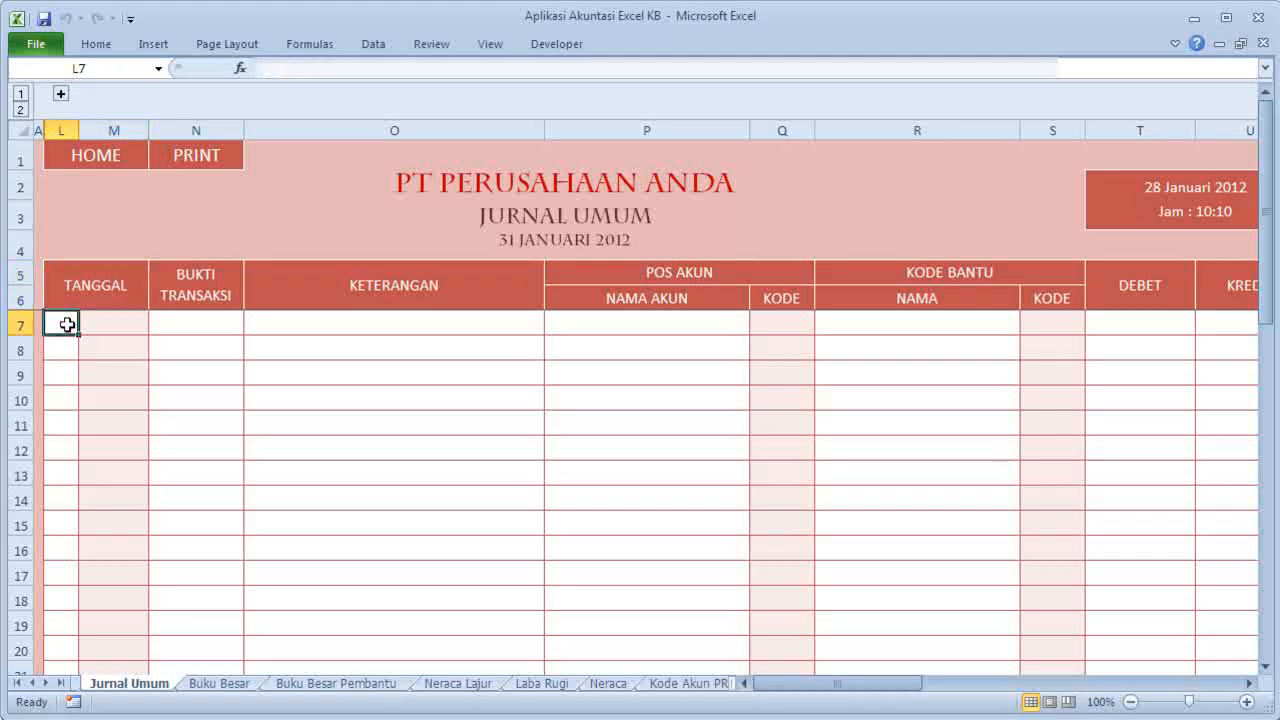
{"action": "left_click", "coordinate": [87, 324]}
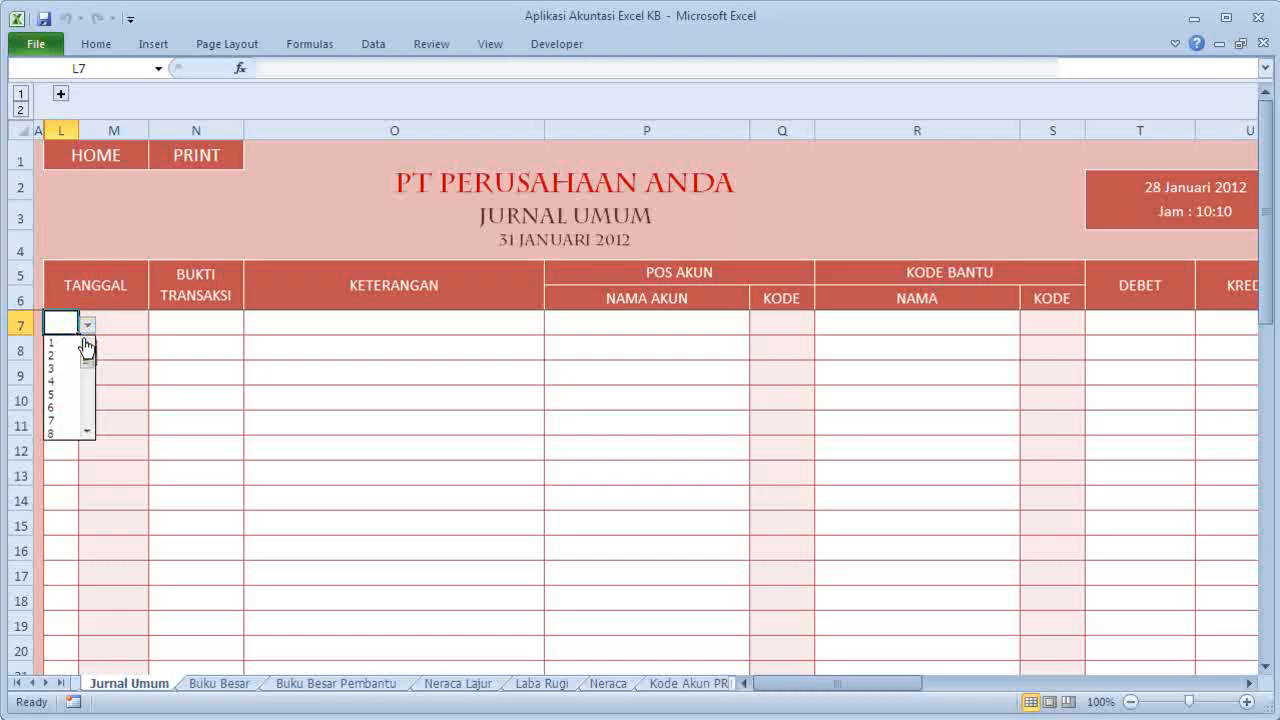
{"action": "left_click", "coordinate": [77, 356]}
Enter the transaction voucher PB 001 and the description Pembelian Barang dari PT Alami Abadi in row 7.
{"action": "left_click", "coordinate": [191, 323]}
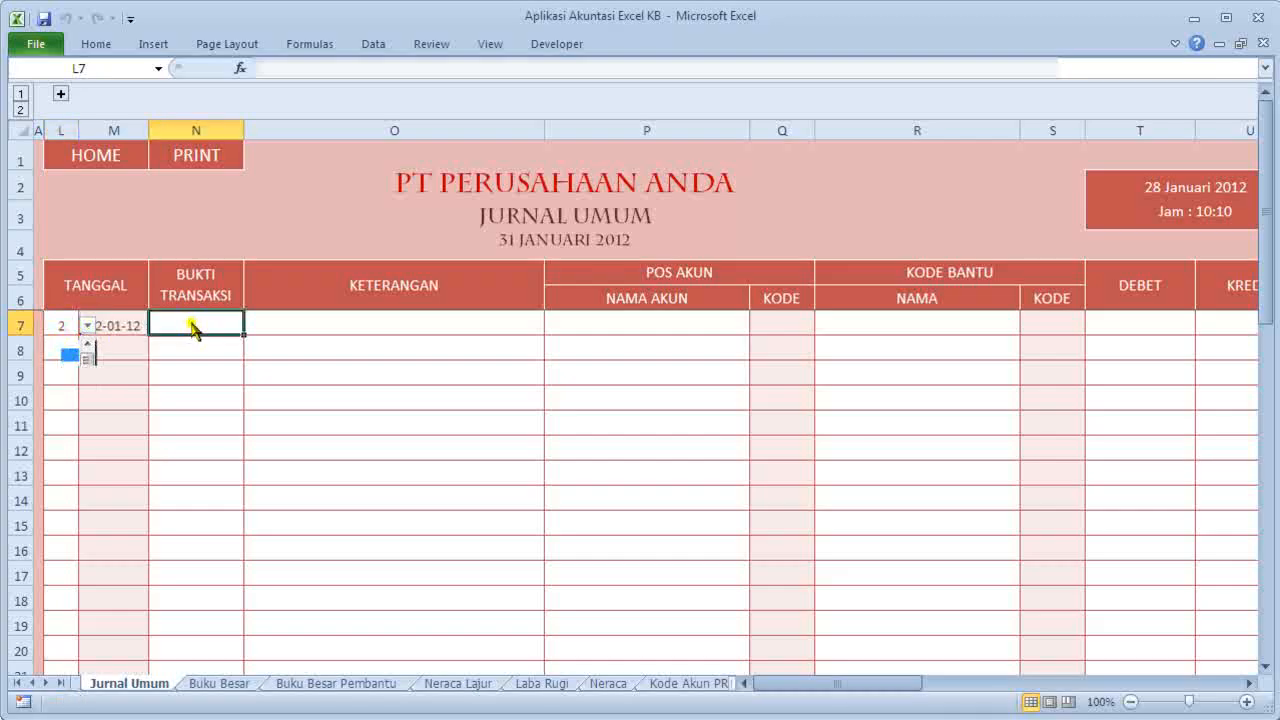
{"action": "type", "text": "PB001"}
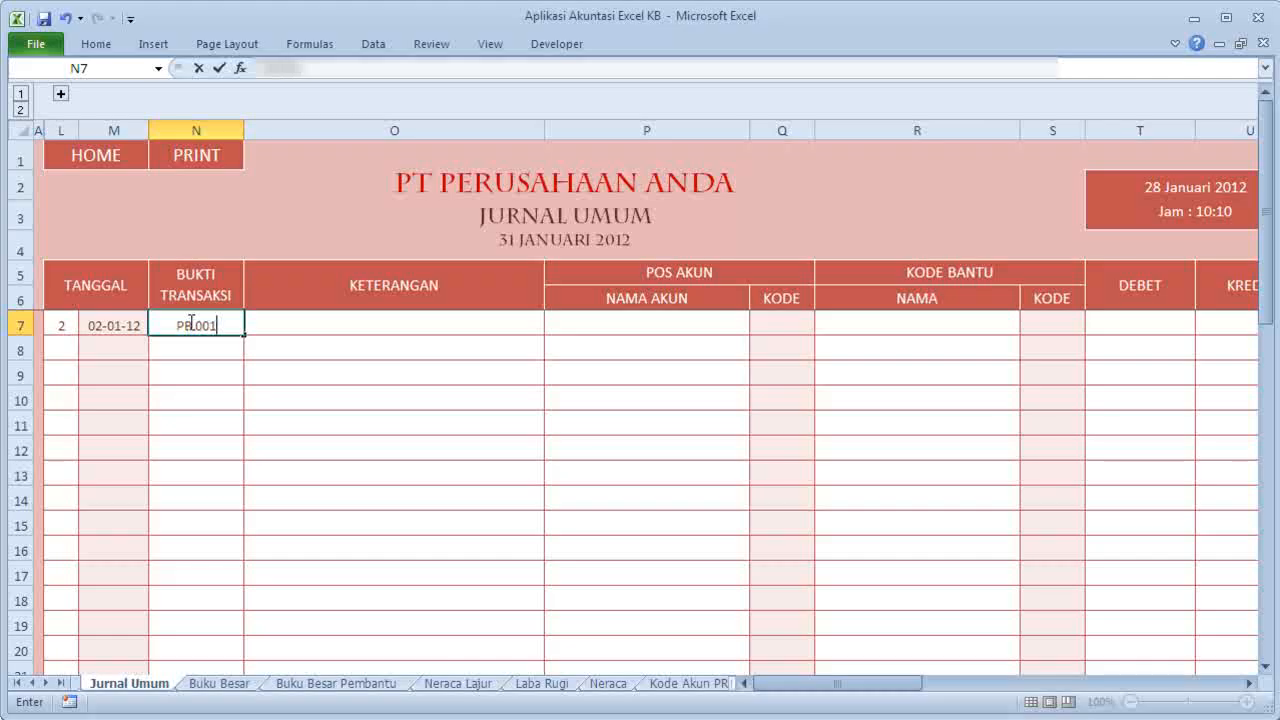
{"action": "key", "text": "Tab"}
{"action": "type", "text": "Pembelian Ba"}
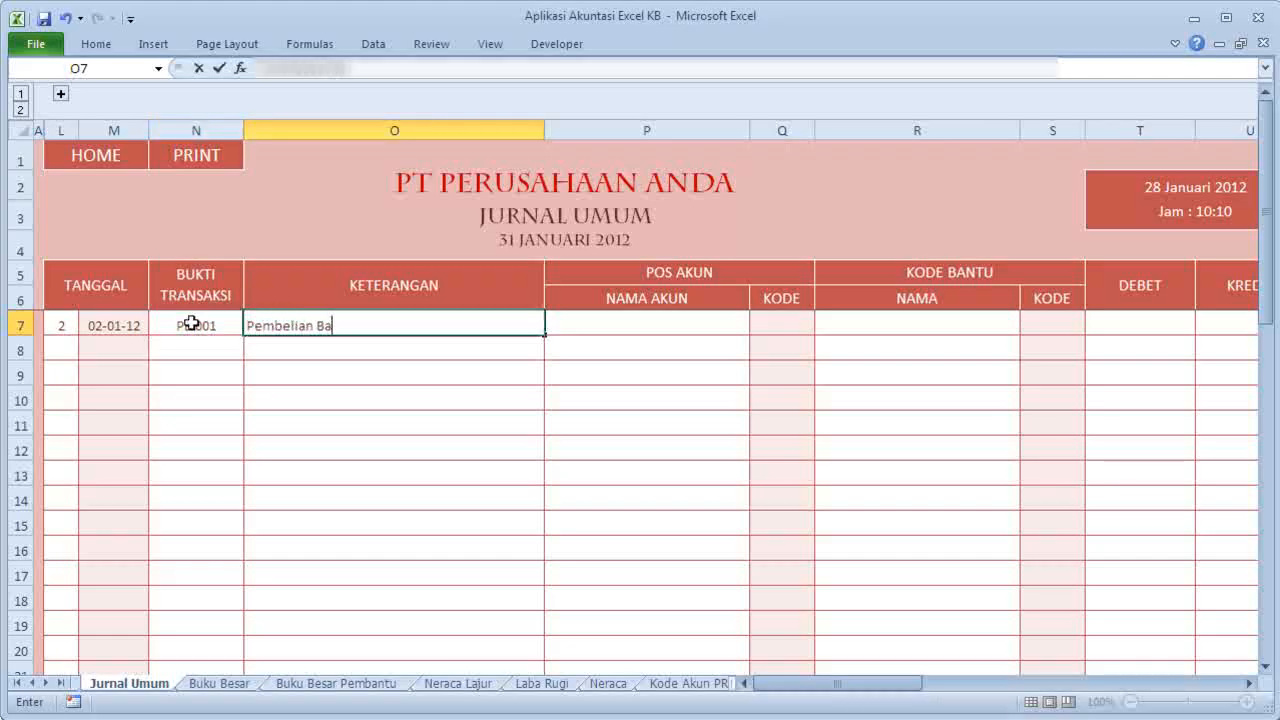
{"action": "type", "text": "rang dari"}
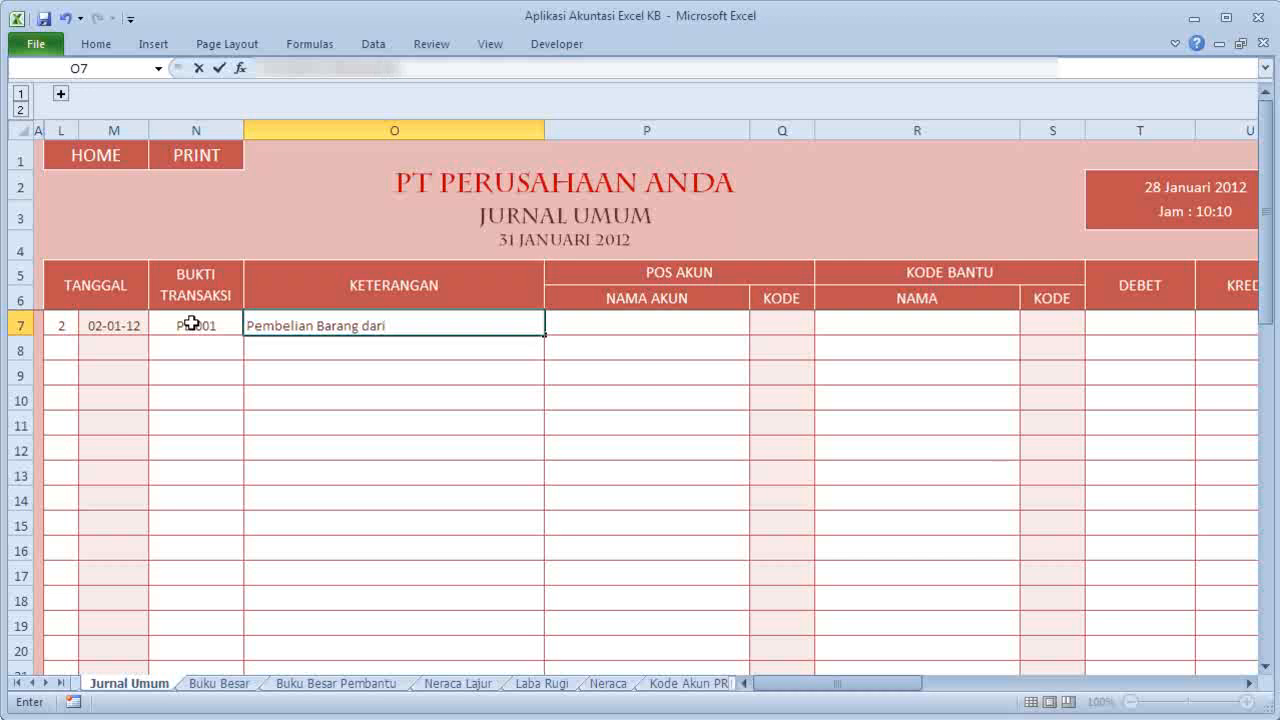
{"action": "type", "text": " PT Alami Abadi"}
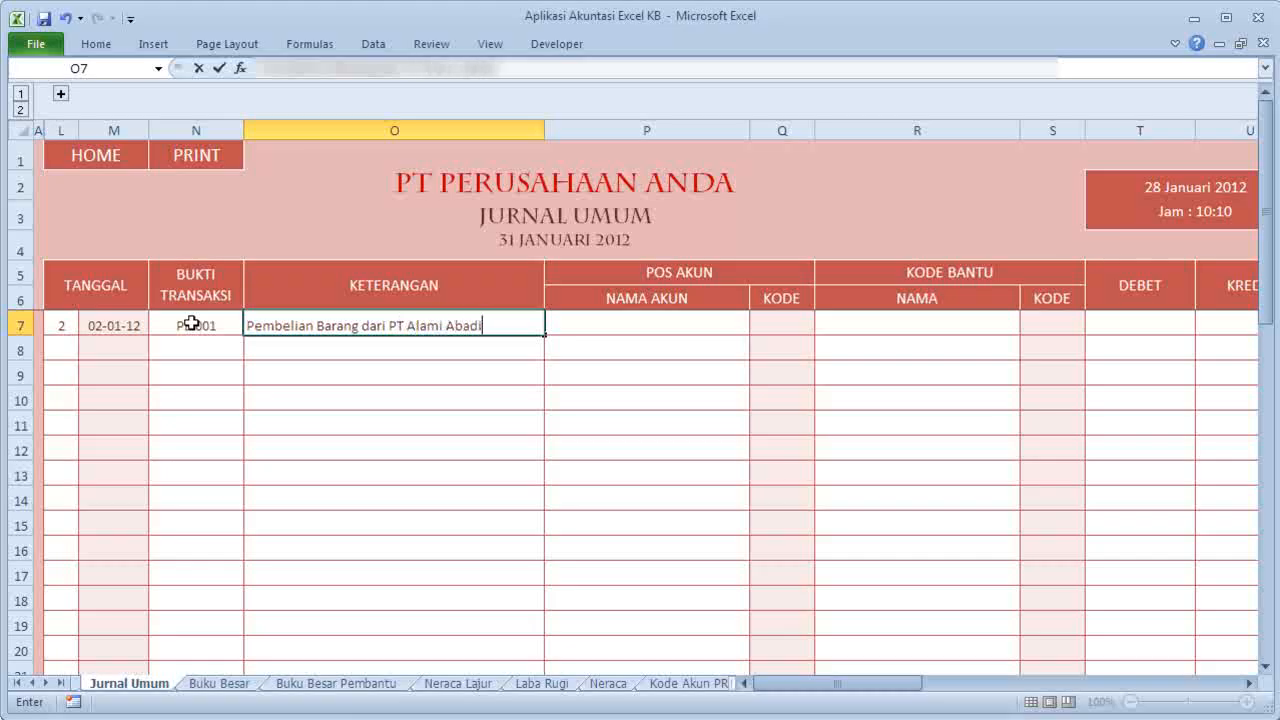
{"action": "key", "text": "Tab"}
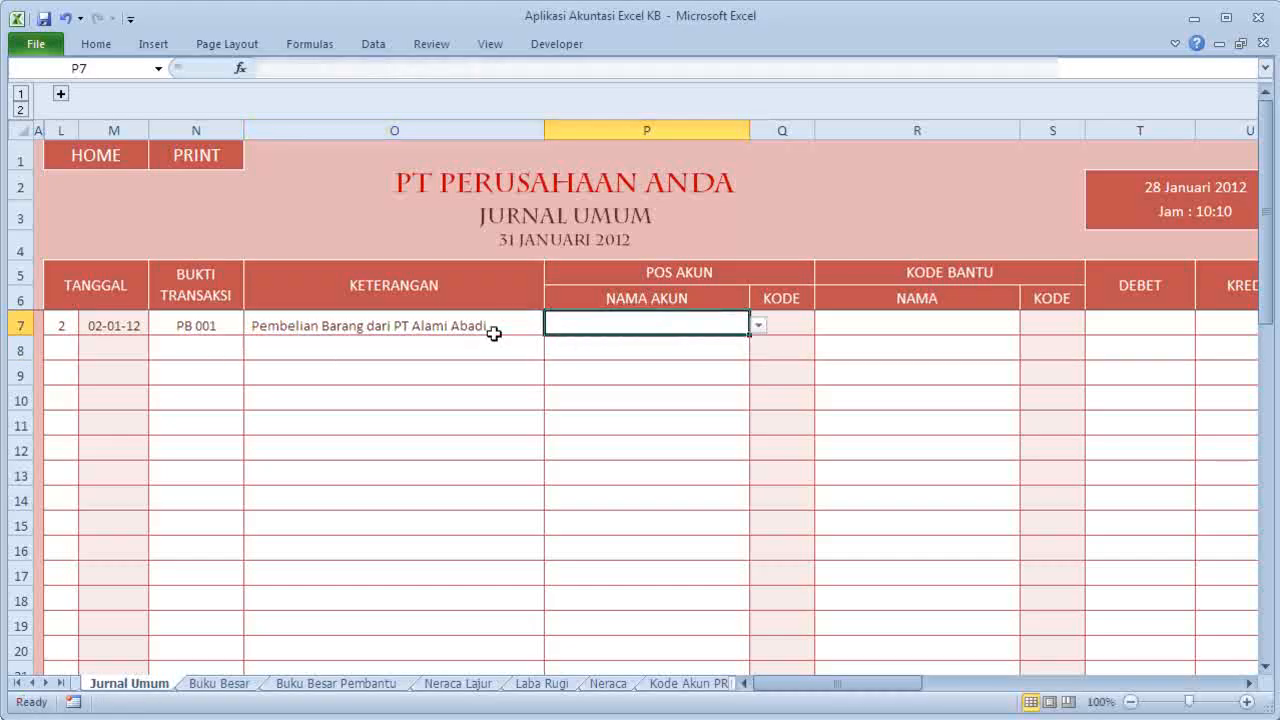
Assign the Persediaan Barang account to row 7 and enter a debit of 1200000.
{"action": "left_click", "coordinate": [759, 327]}
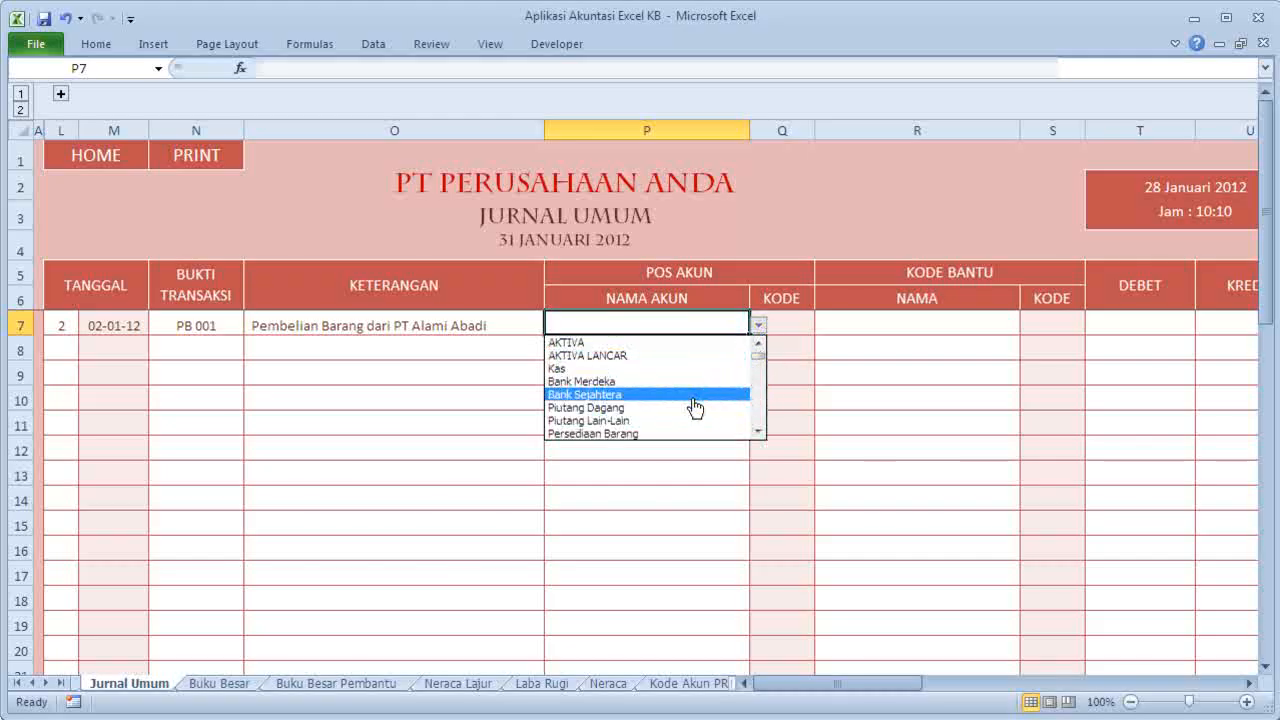
{"action": "left_click", "coordinate": [681, 434]}
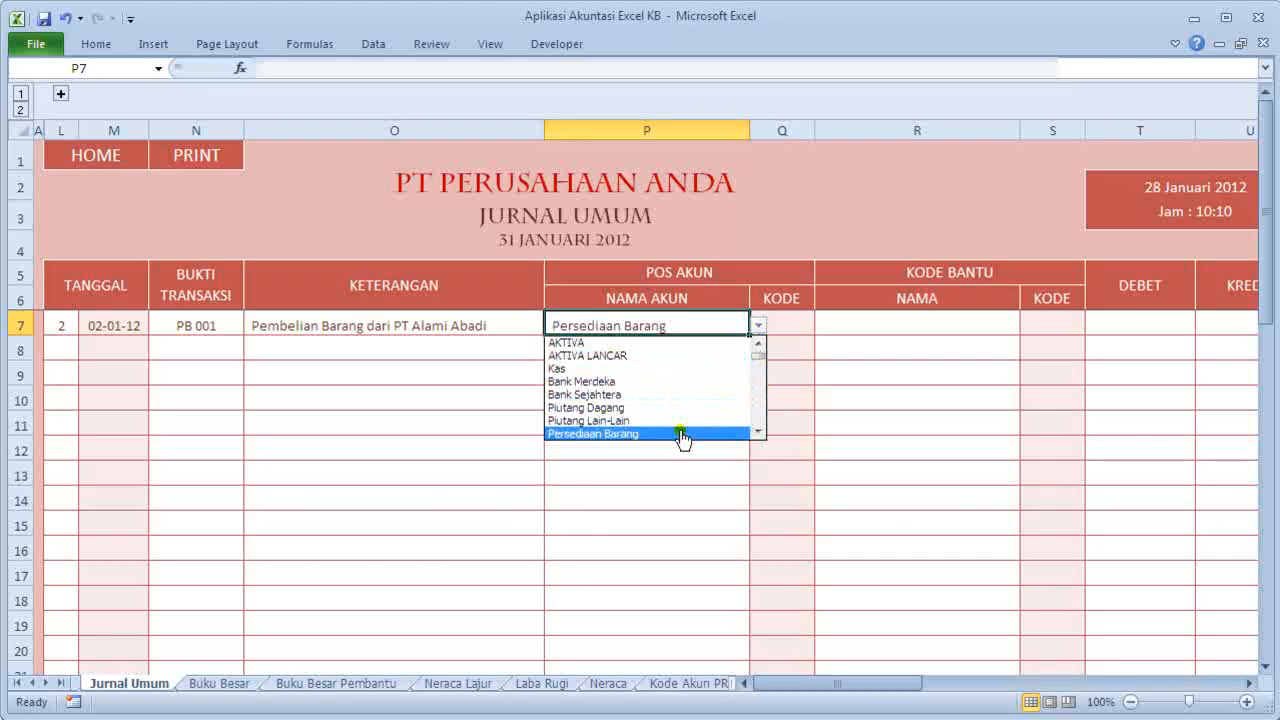
{"action": "left_click", "coordinate": [860, 328]}
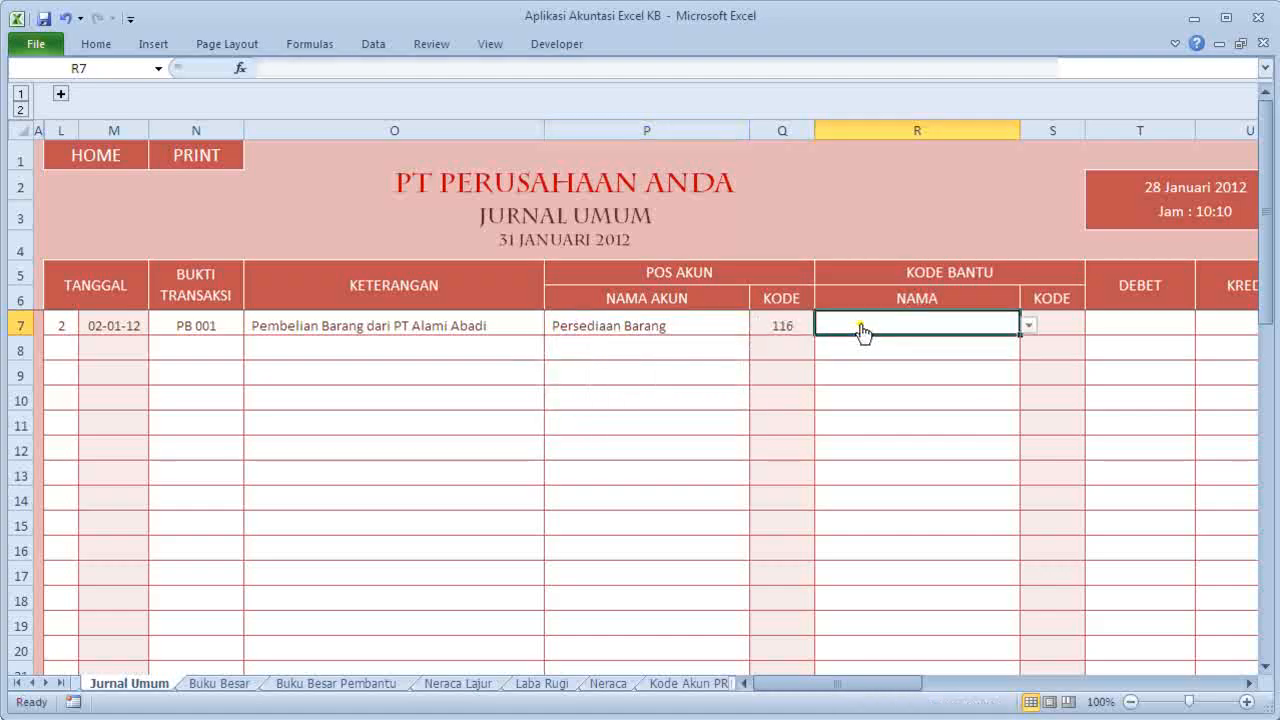
{"action": "left_click", "coordinate": [1117, 322]}
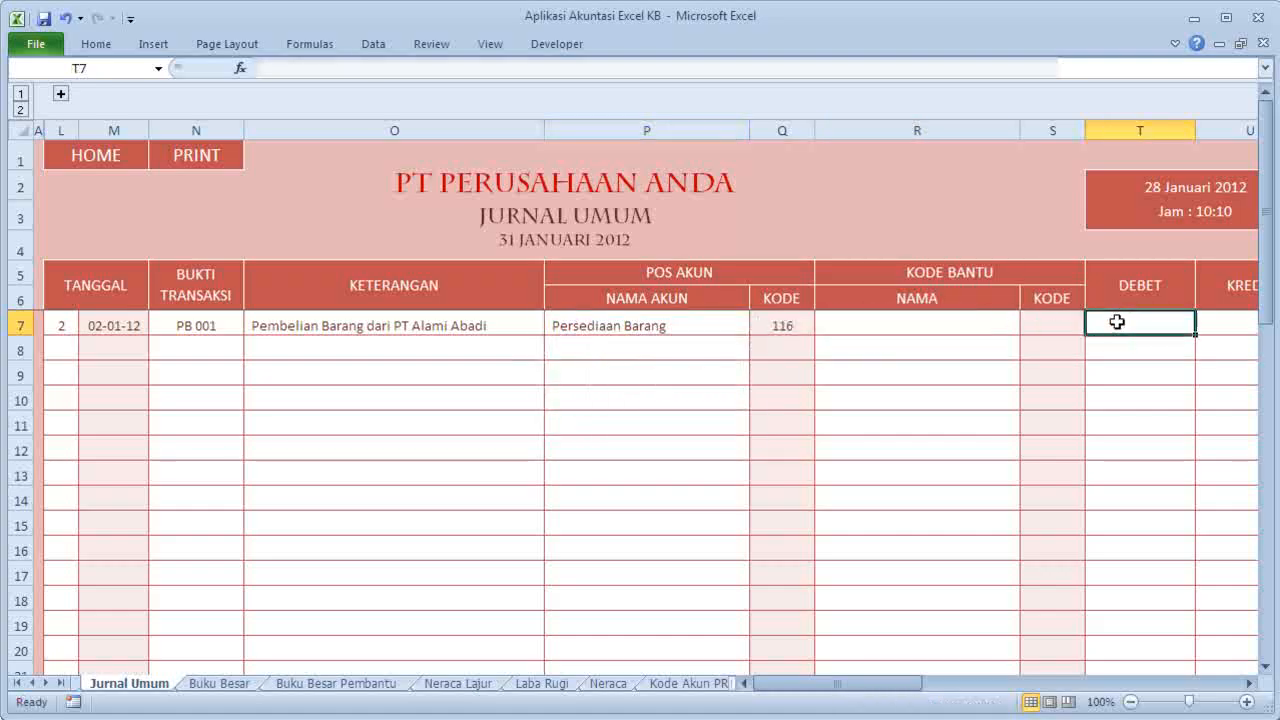
{"action": "type", "text": "12"}
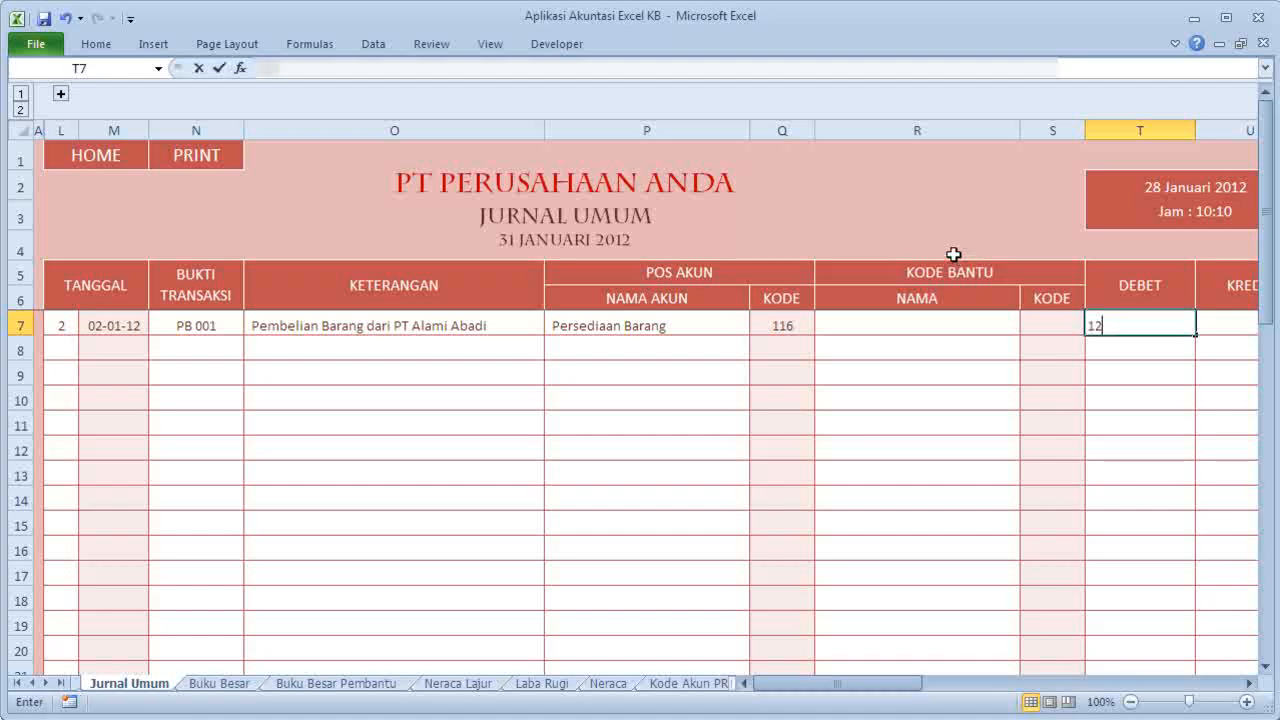
{"action": "type", "text": "00000"}
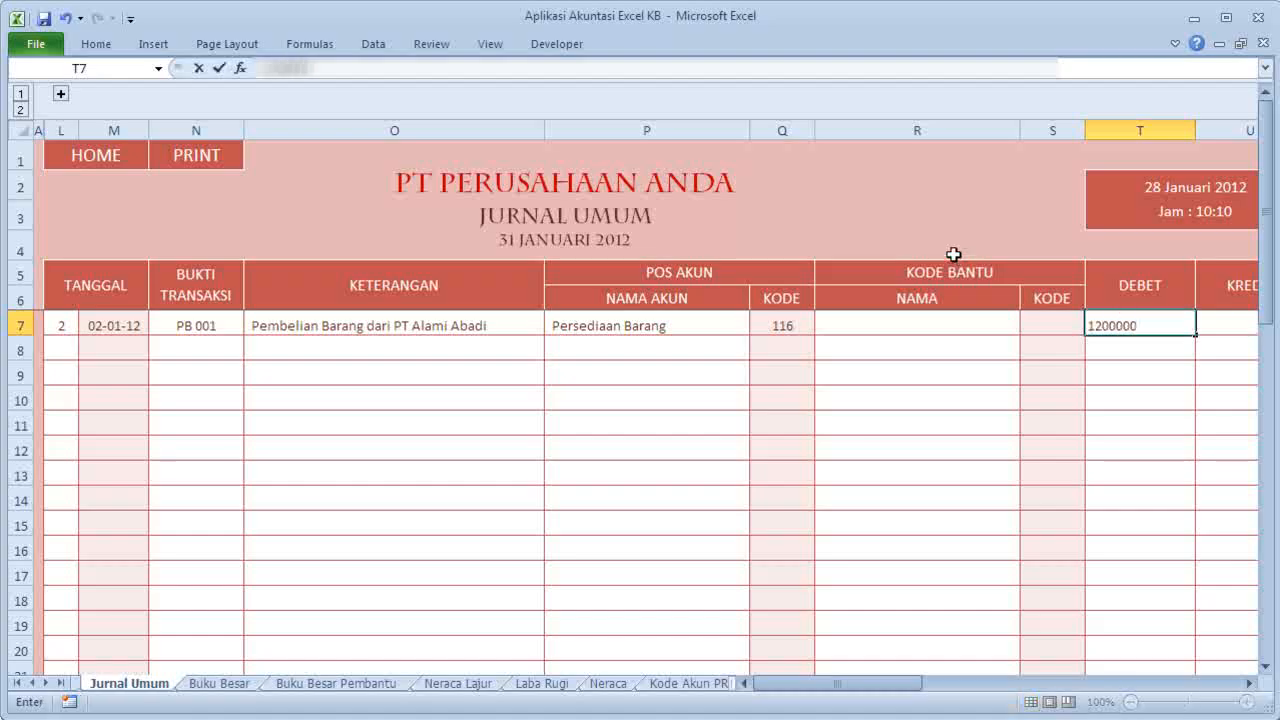
{"action": "key", "text": "Return"}
Copy the purchase description from row 7 into the KETERANGAN cell of row 8.
{"action": "key", "text": "Left"}
{"action": "key", "text": "Left"}
{"action": "key", "text": "Left"}
{"action": "key", "text": "Left"}
{"action": "key", "text": "Left"}
{"action": "key", "text": "Up"}
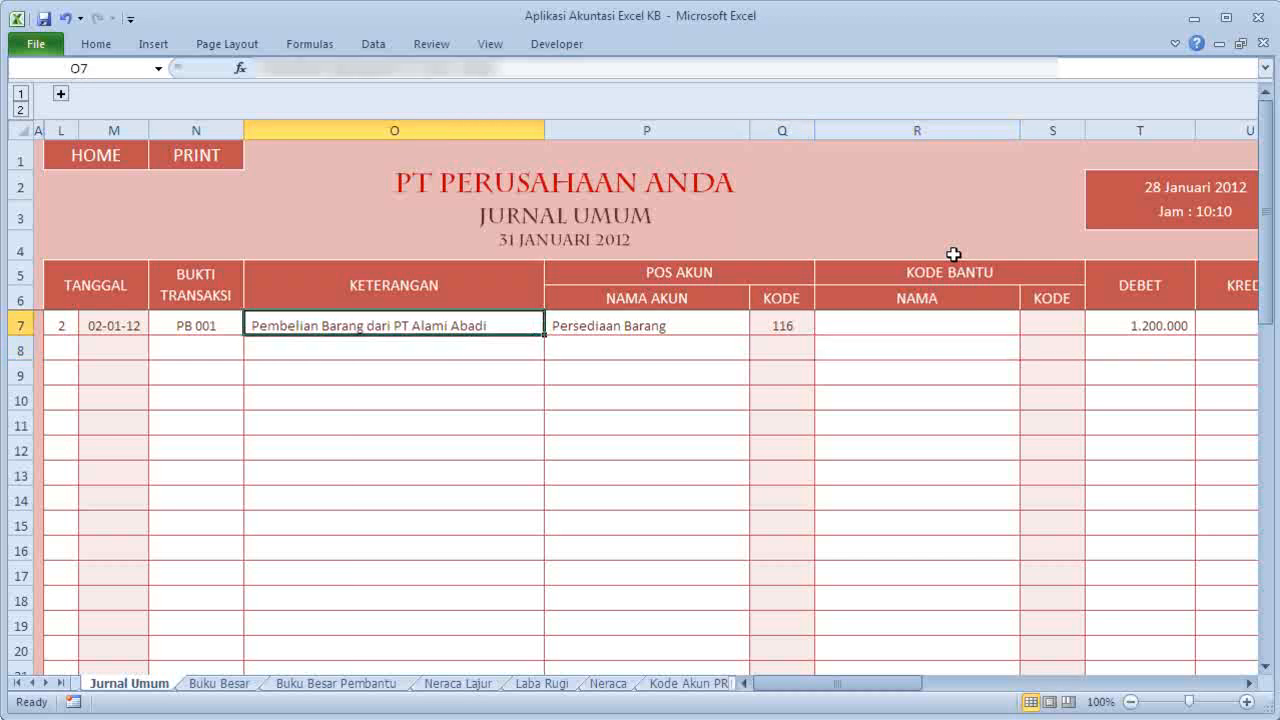
{"action": "key", "text": "ctrl+c"}
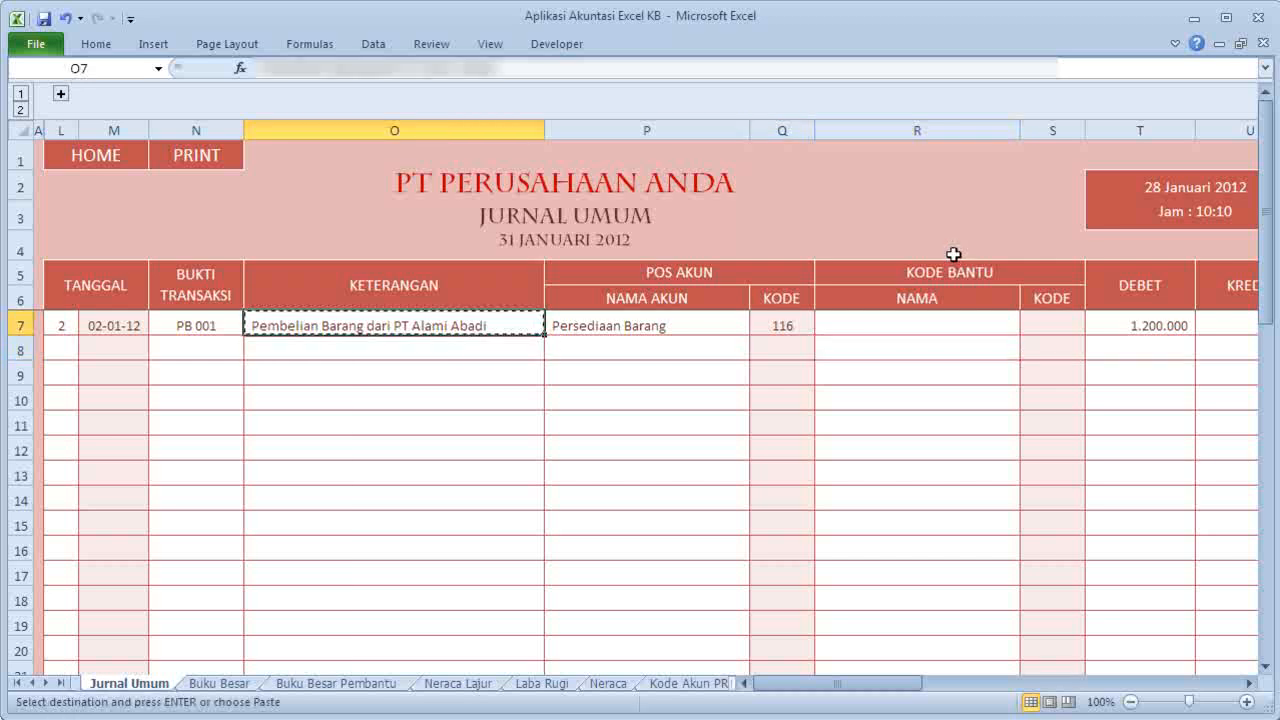
{"action": "key", "text": "Down"}
{"action": "key", "text": "ctrl+v"}
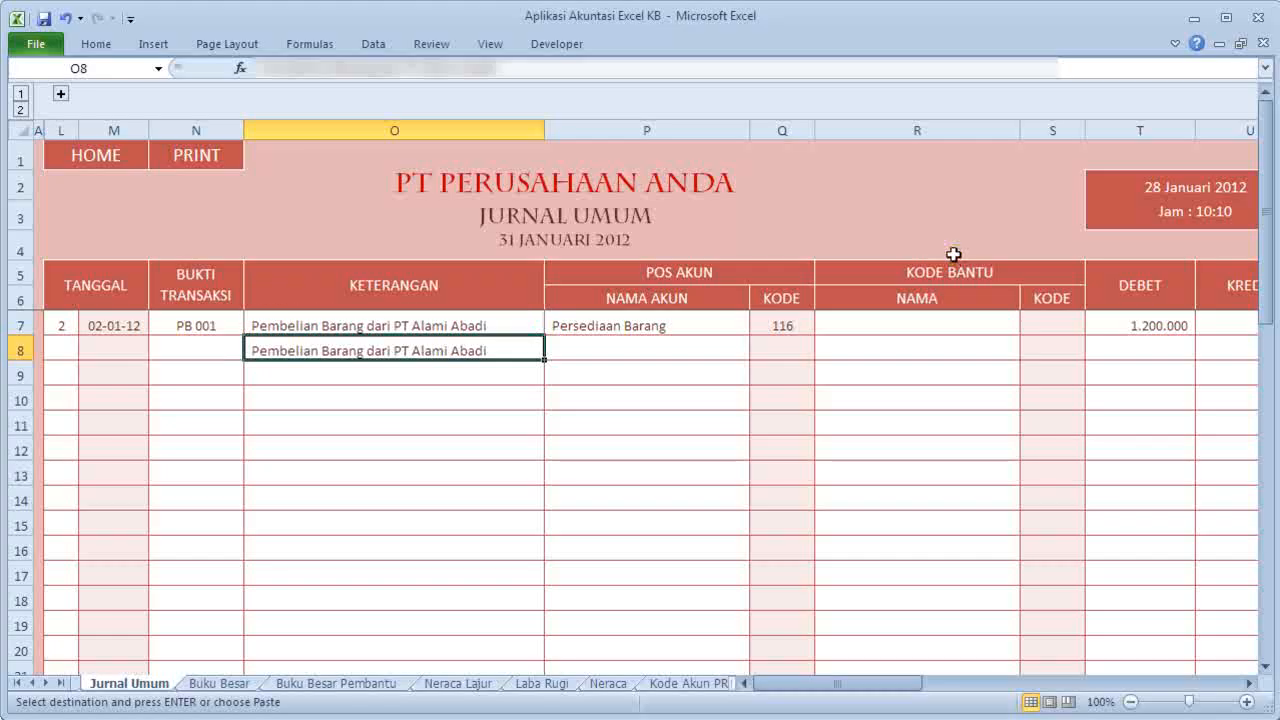
{"action": "key", "text": "Right"}
{"action": "key", "text": "Escape"}
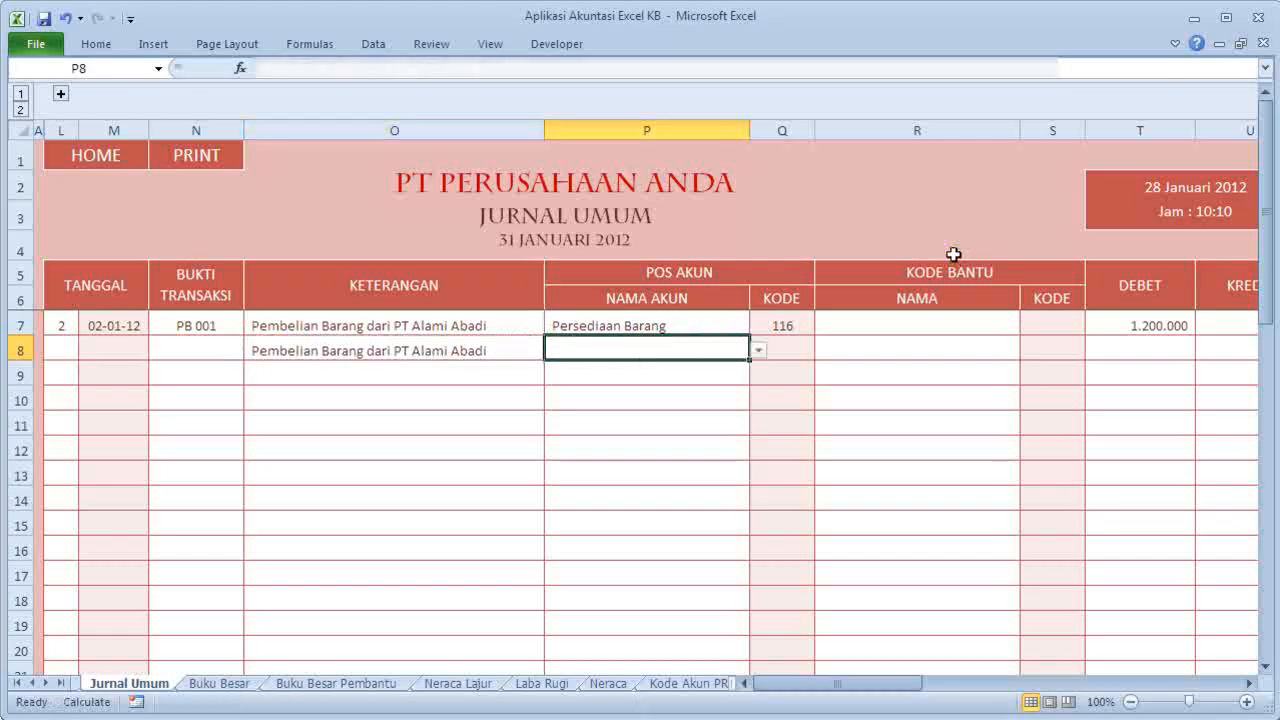
Set row 8's account to Hutang Dagang and its KODE BANTU name to PT Alami Abadi.
{"action": "left_click", "coordinate": [758, 351]}
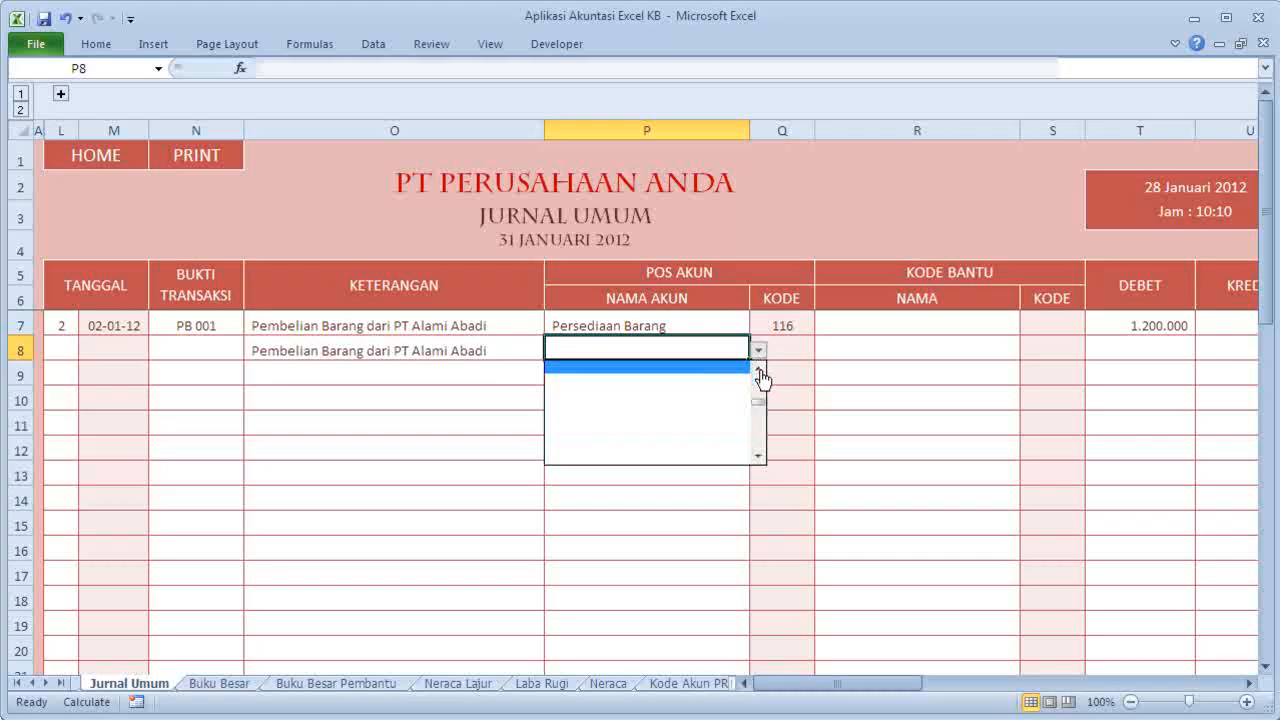
{"action": "left_click", "coordinate": [759, 393]}
{"action": "left_click_drag", "start_coordinate": [759, 399], "coordinate": [762, 396]}
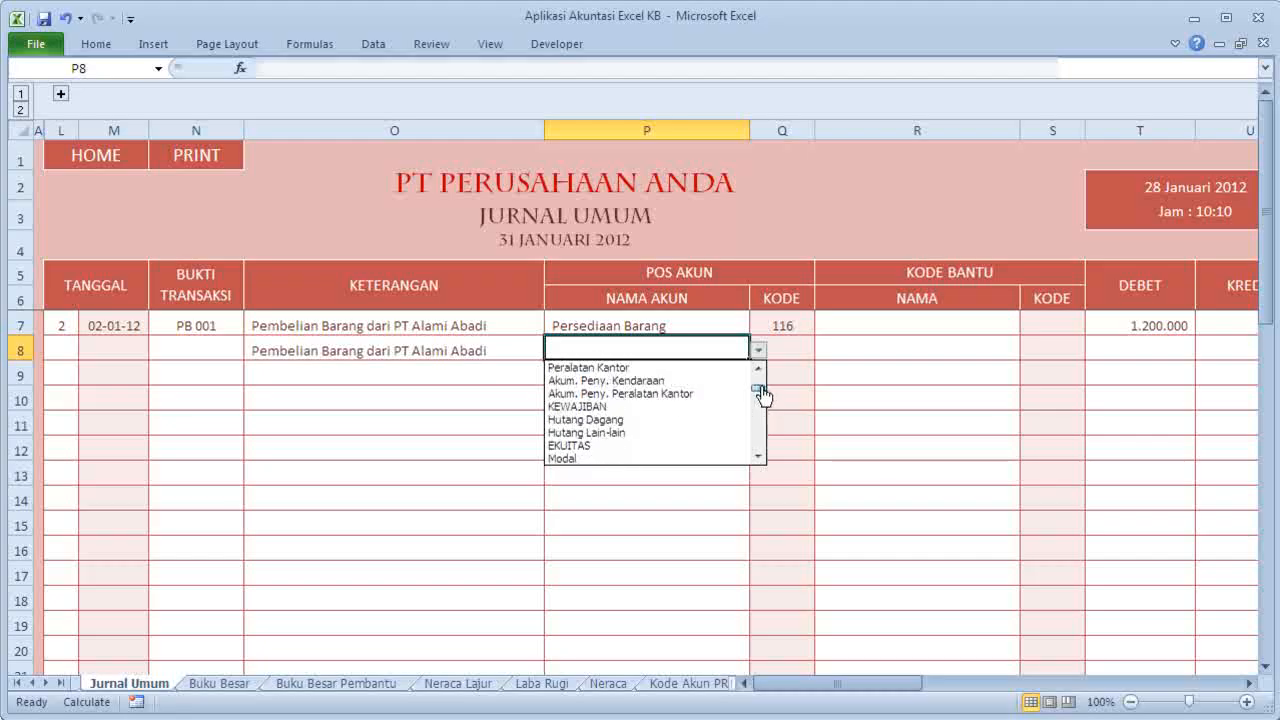
{"action": "left_click", "coordinate": [656, 424]}
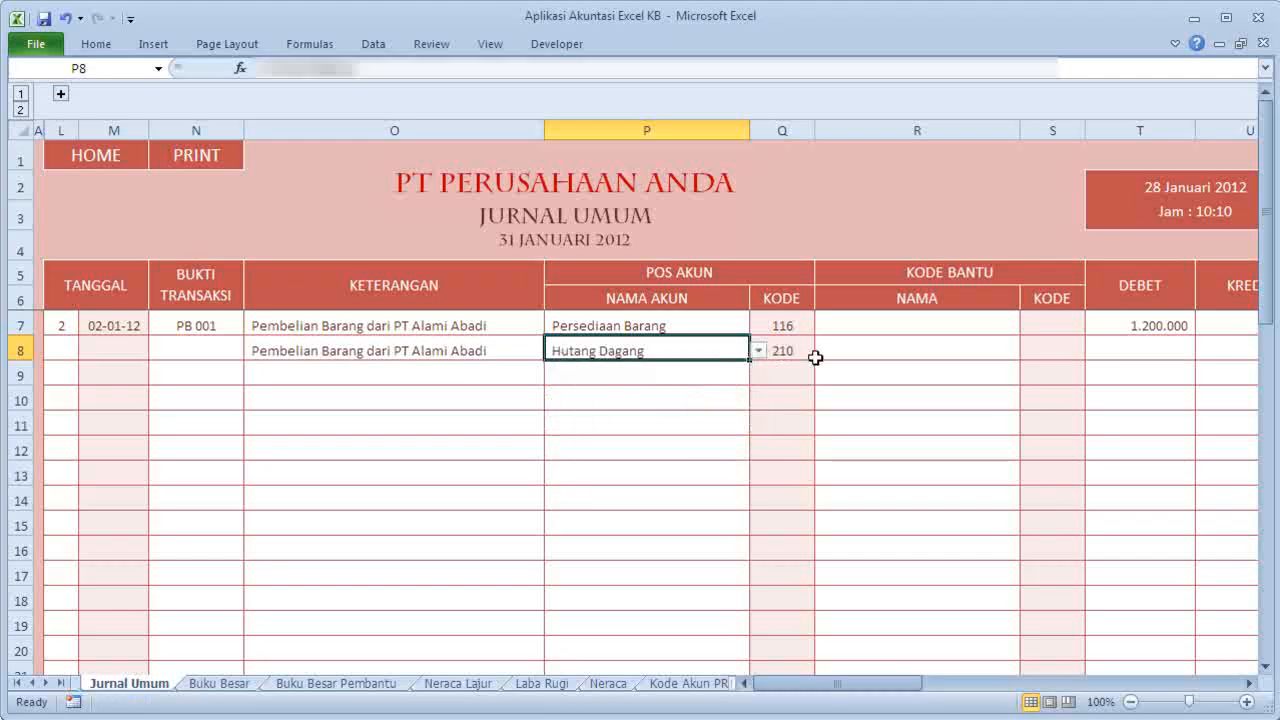
{"action": "left_click", "coordinate": [885, 351]}
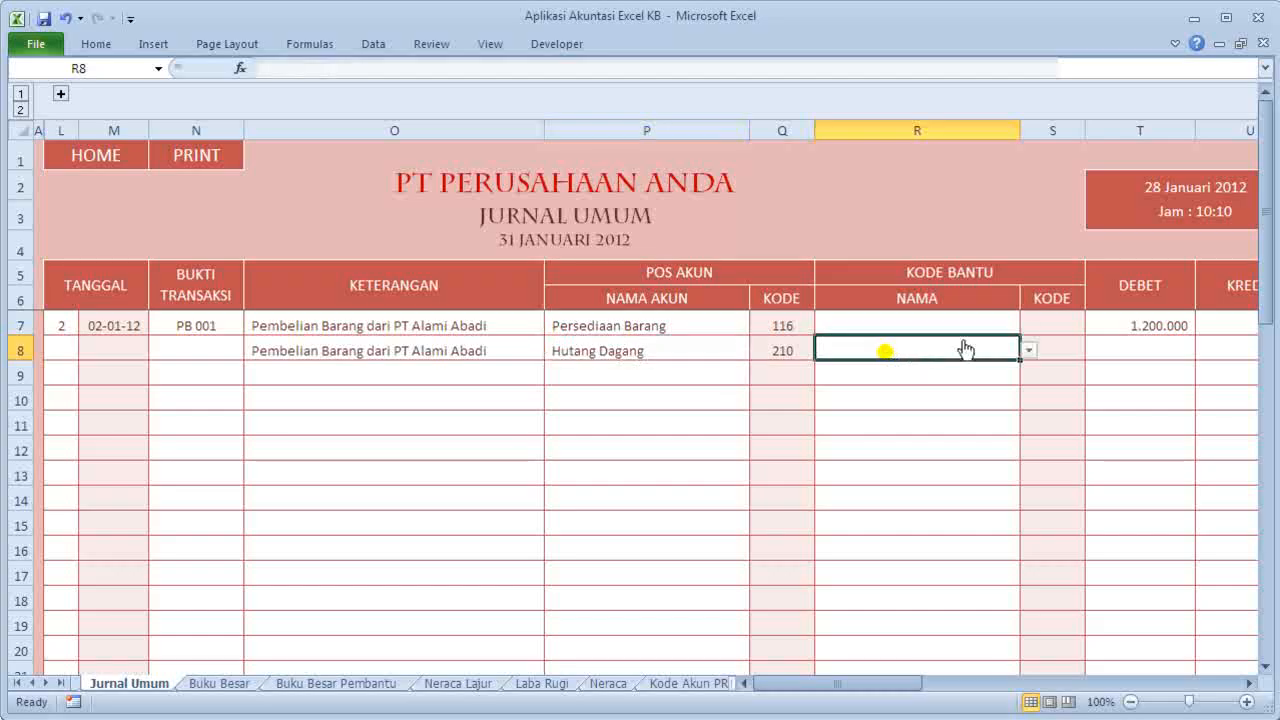
{"action": "left_click", "coordinate": [1028, 350]}
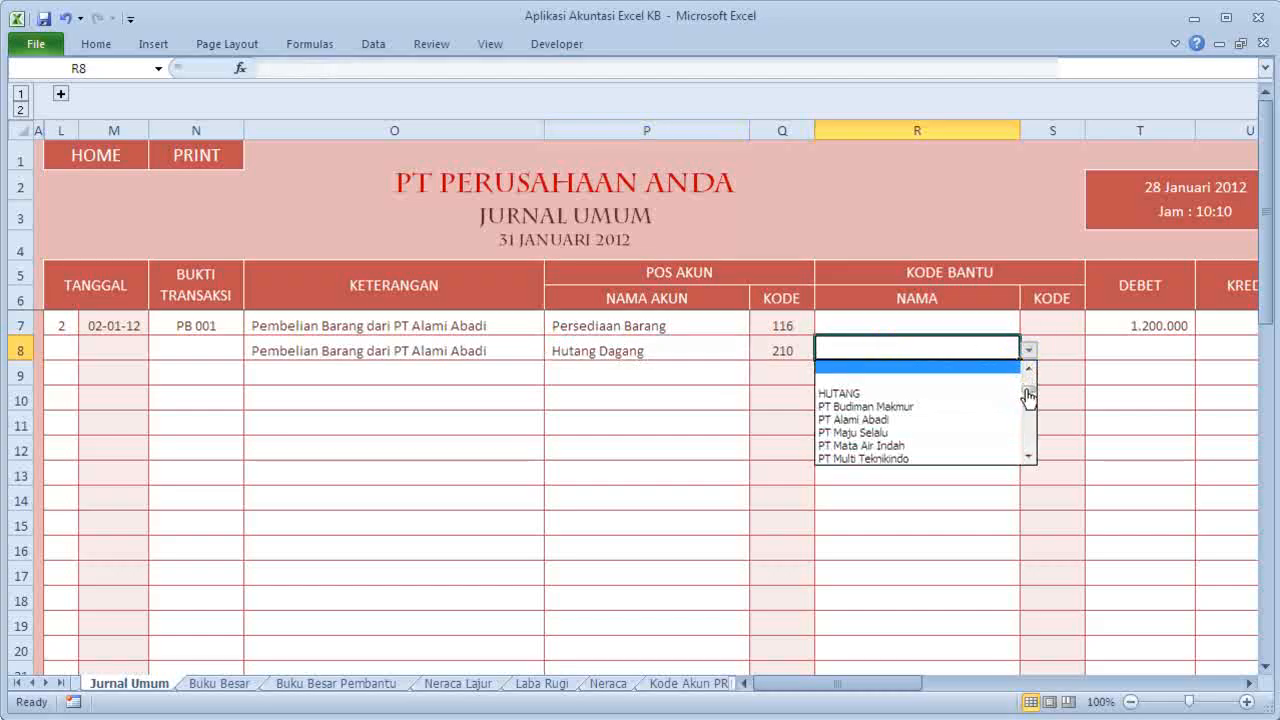
{"action": "left_click_drag", "start_coordinate": [1028, 396], "coordinate": [1034, 400]}
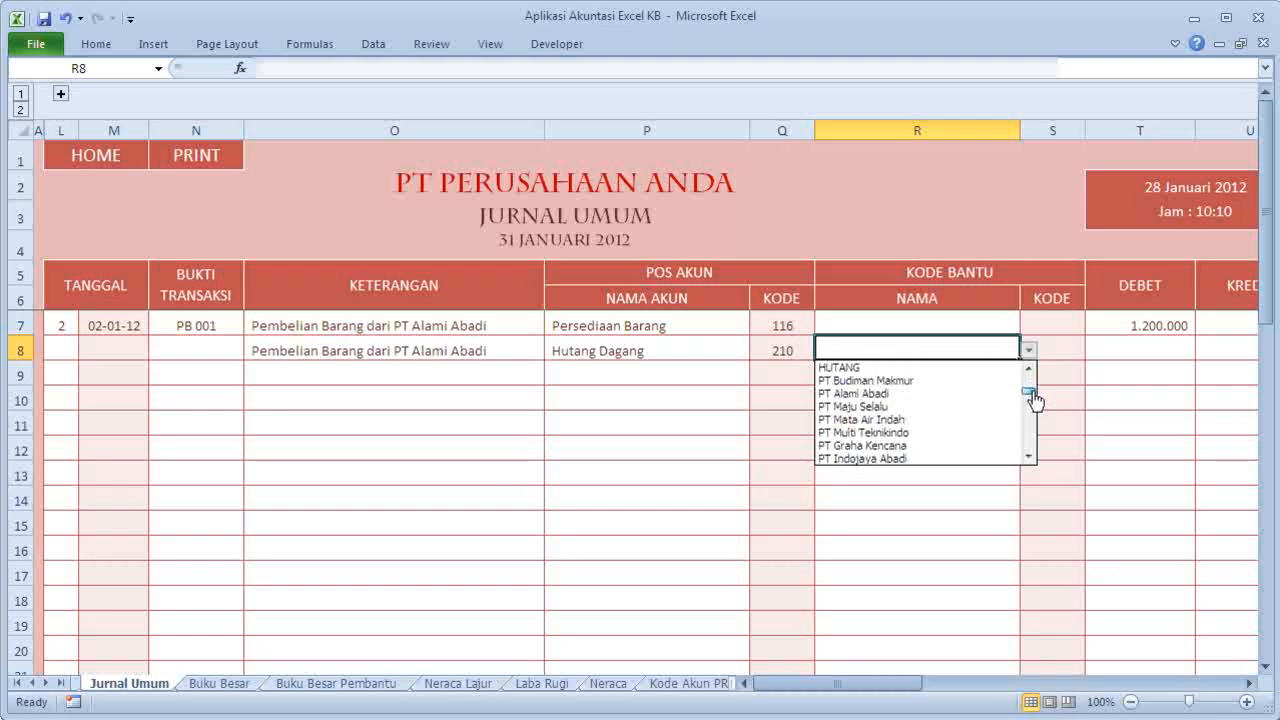
{"action": "left_click", "coordinate": [977, 395]}
Enter a credit of 1200000 for the Hutang Dagang line in row 8.
{"action": "key", "text": "Tab"}
{"action": "key", "text": "Tab"}
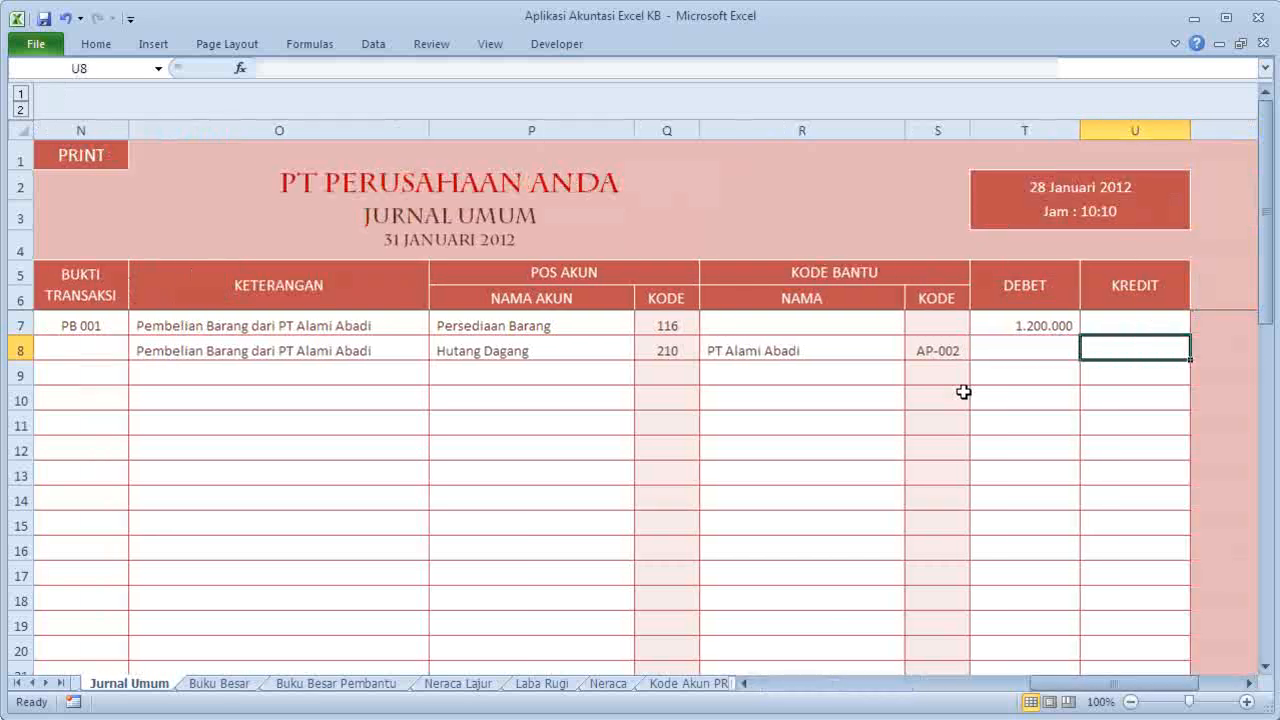
{"action": "type", "text": "1200000"}
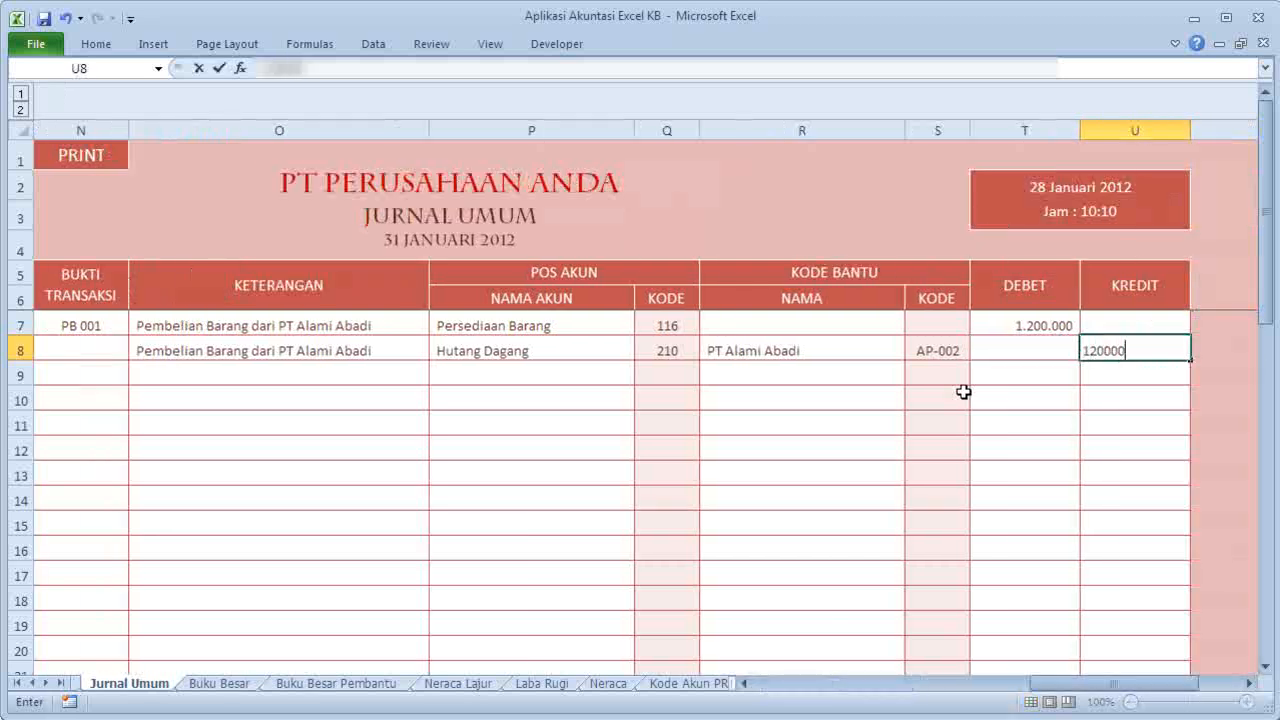
{"action": "key", "text": "Return"}
Start a second journal entry in row 10, leaving row 9 blank, and set its day to 2.
{"action": "key", "text": "Left"}
{"action": "key", "text": "Left"}
{"action": "key", "text": "Left"}
{"action": "key", "text": "Left"}
{"action": "key", "text": "Left"}
{"action": "key", "text": "Left"}
{"action": "key", "text": "Left"}
{"action": "key", "text": "Left"}
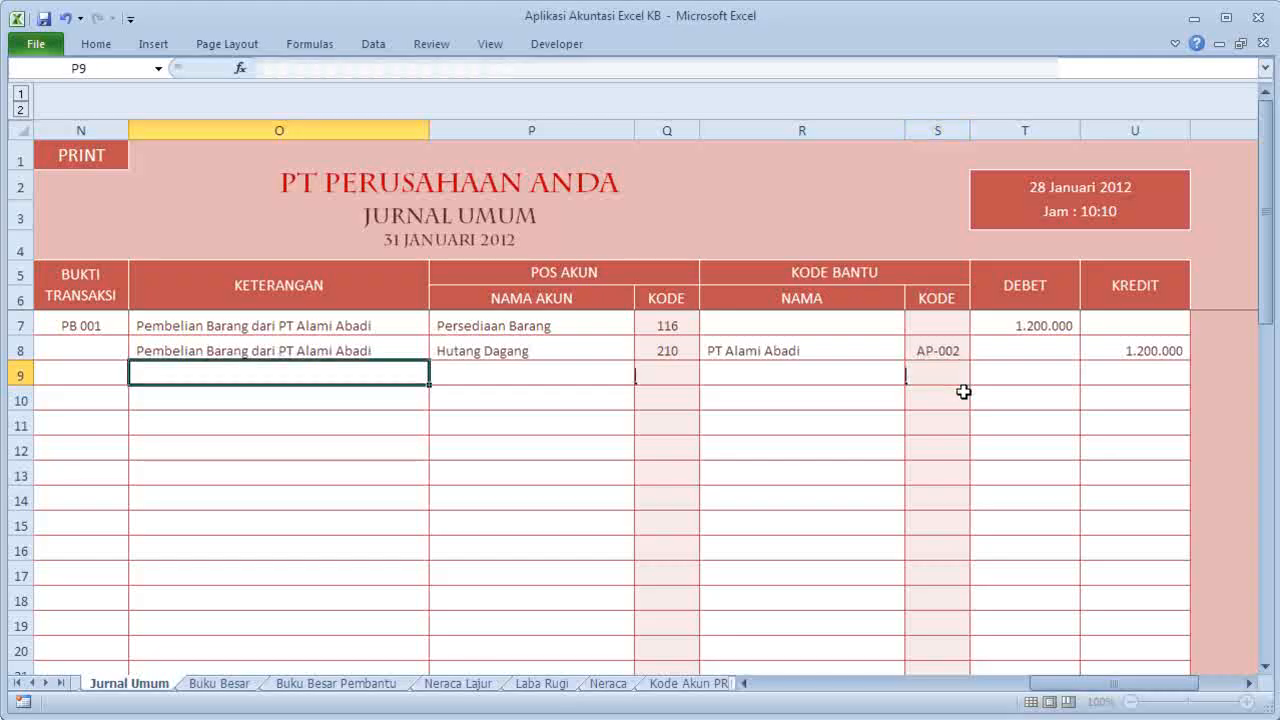
{"action": "key", "text": "Left"}
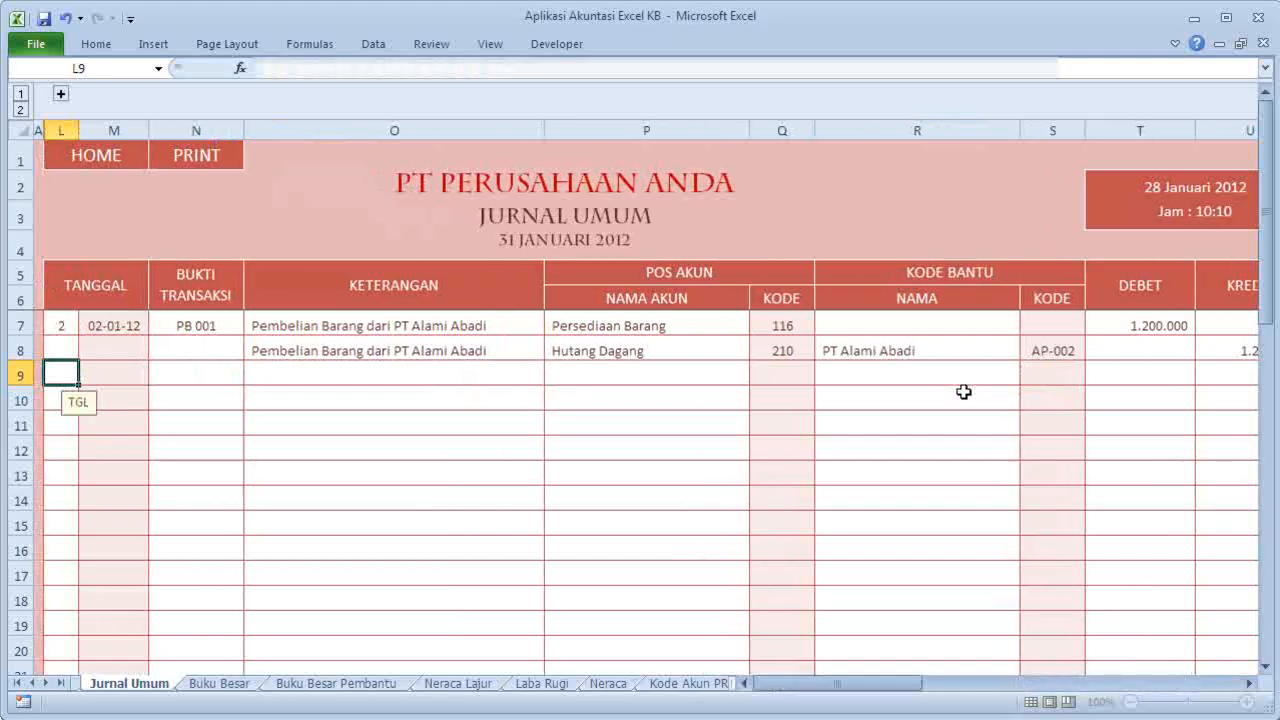
{"action": "key", "text": "Down"}
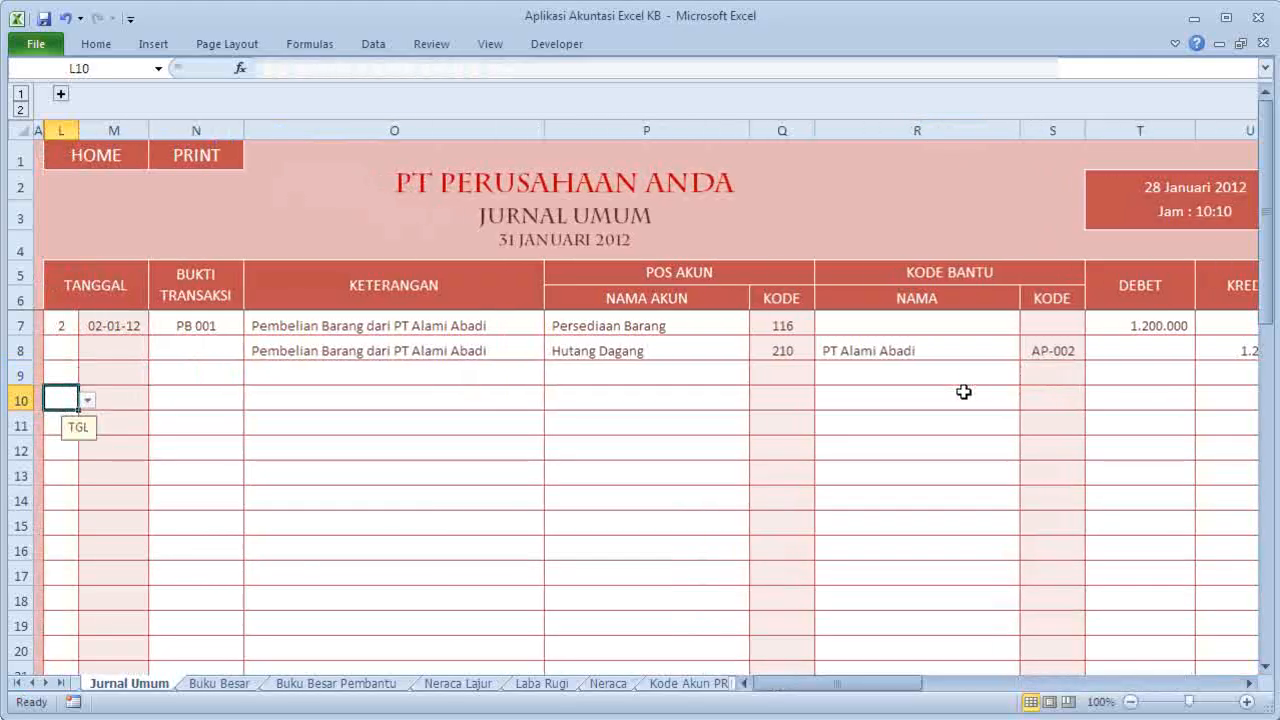
{"action": "left_click", "coordinate": [88, 401]}
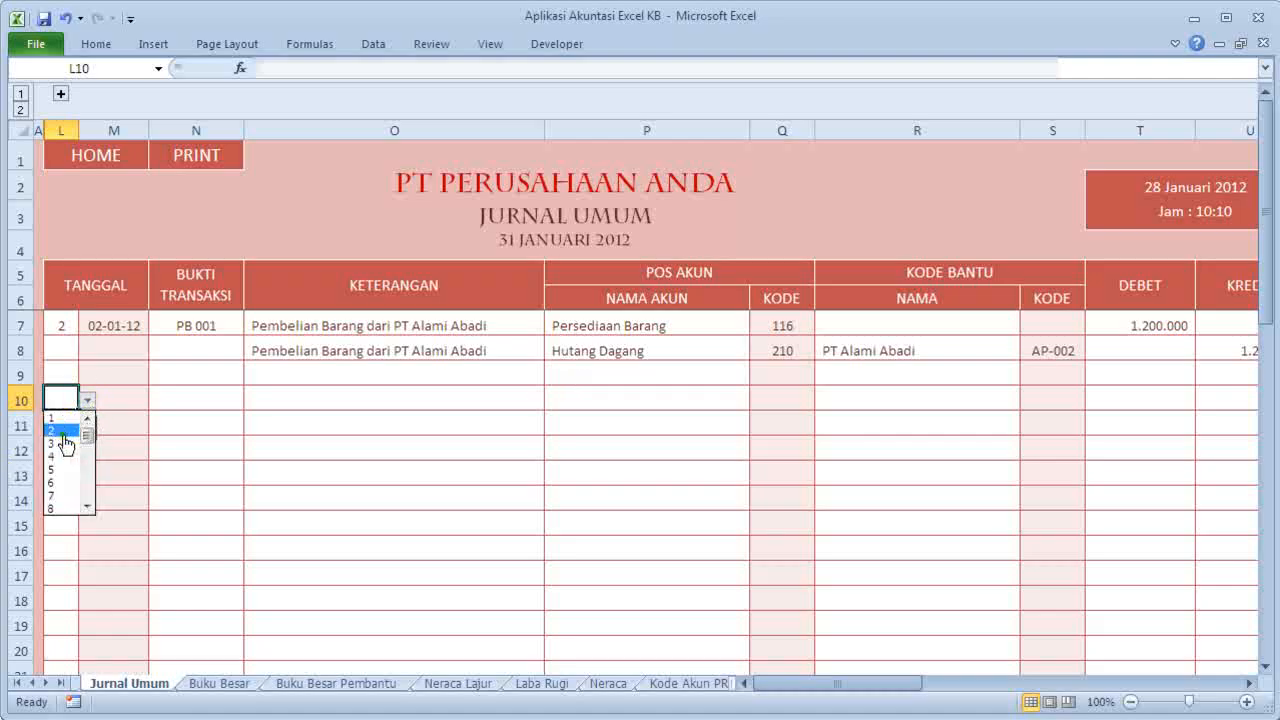
{"action": "left_click", "coordinate": [60, 431]}
Enter the voucher B 001 and the description Biaya Transportasi ke PT Alami Abadi in row 10.
{"action": "left_click", "coordinate": [176, 400]}
{"action": "type", "text": "B"}
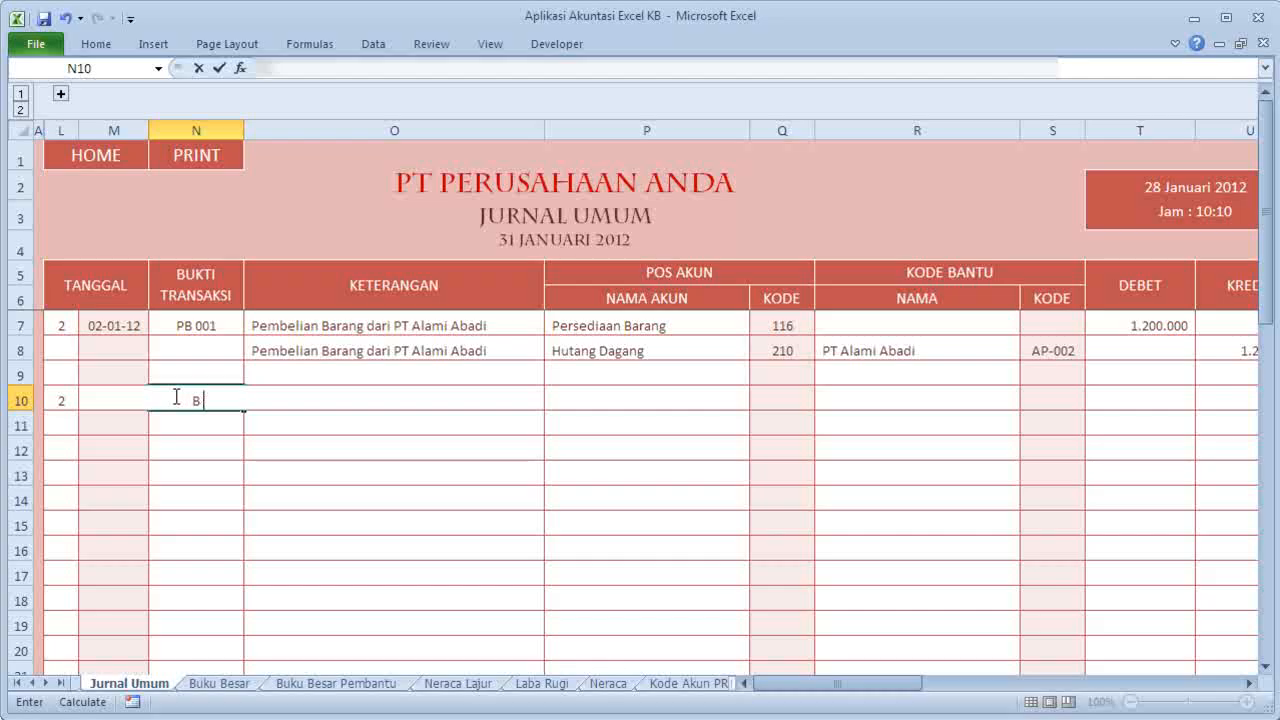
{"action": "type", "text": " 001"}
{"action": "key", "text": "Tab"}
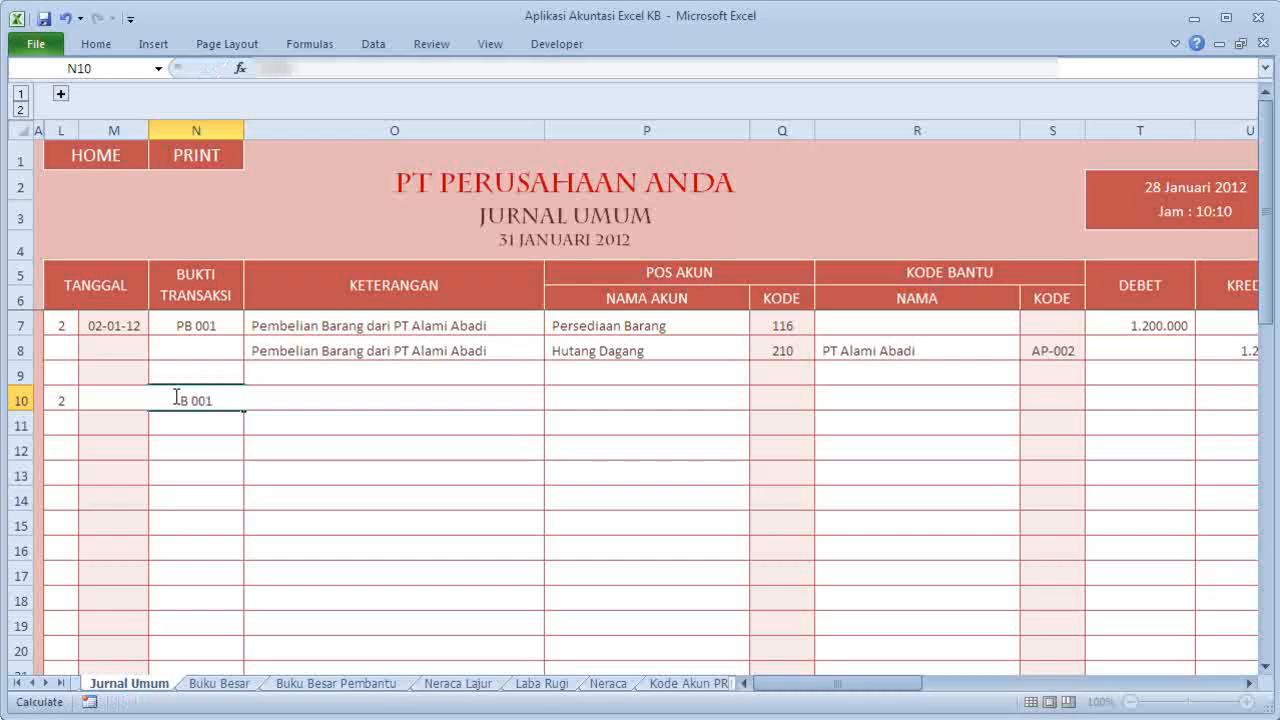
{"action": "type", "text": "Biaya T"}
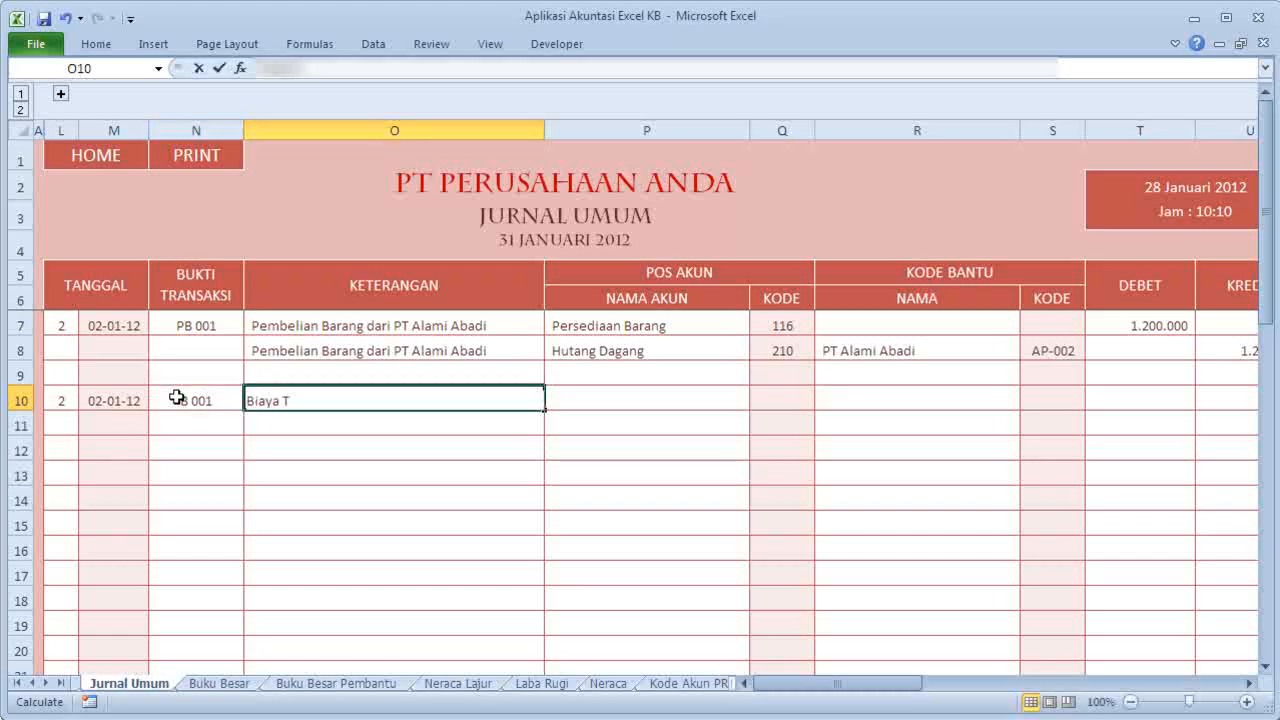
{"action": "type", "text": "ransportasi ke "}
{"action": "type", "text": "PT A"}
{"action": "type", "text": "lai"}
{"action": "type", "text": "mi Abadi"}
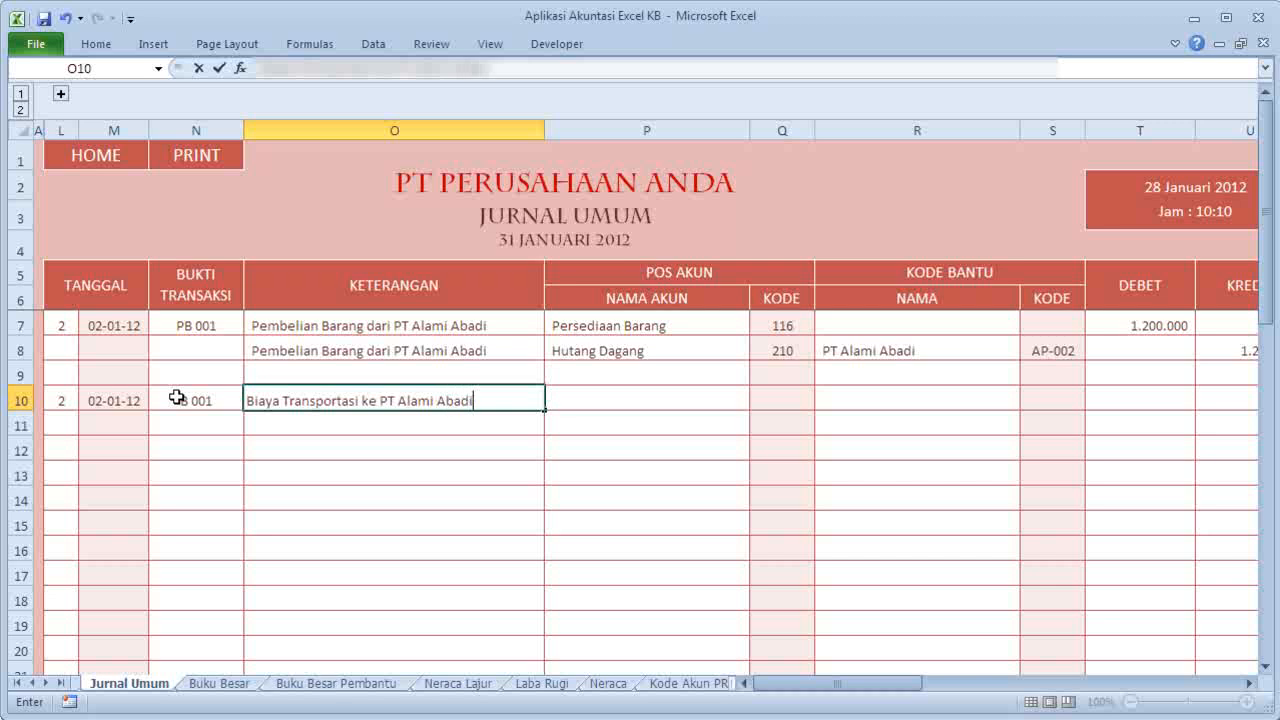
{"action": "key", "text": "Tab"}
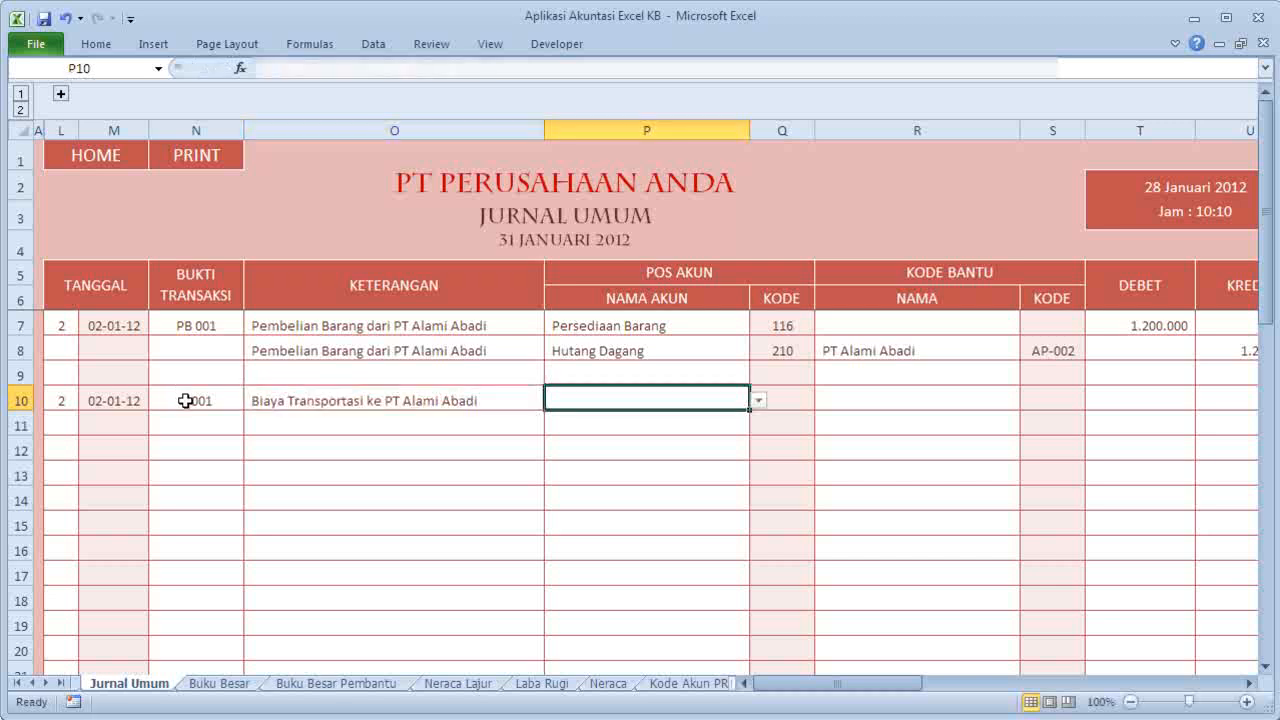
Set the account name in row 10 to Biaya Transportasi.
{"action": "left_click", "coordinate": [759, 400]}
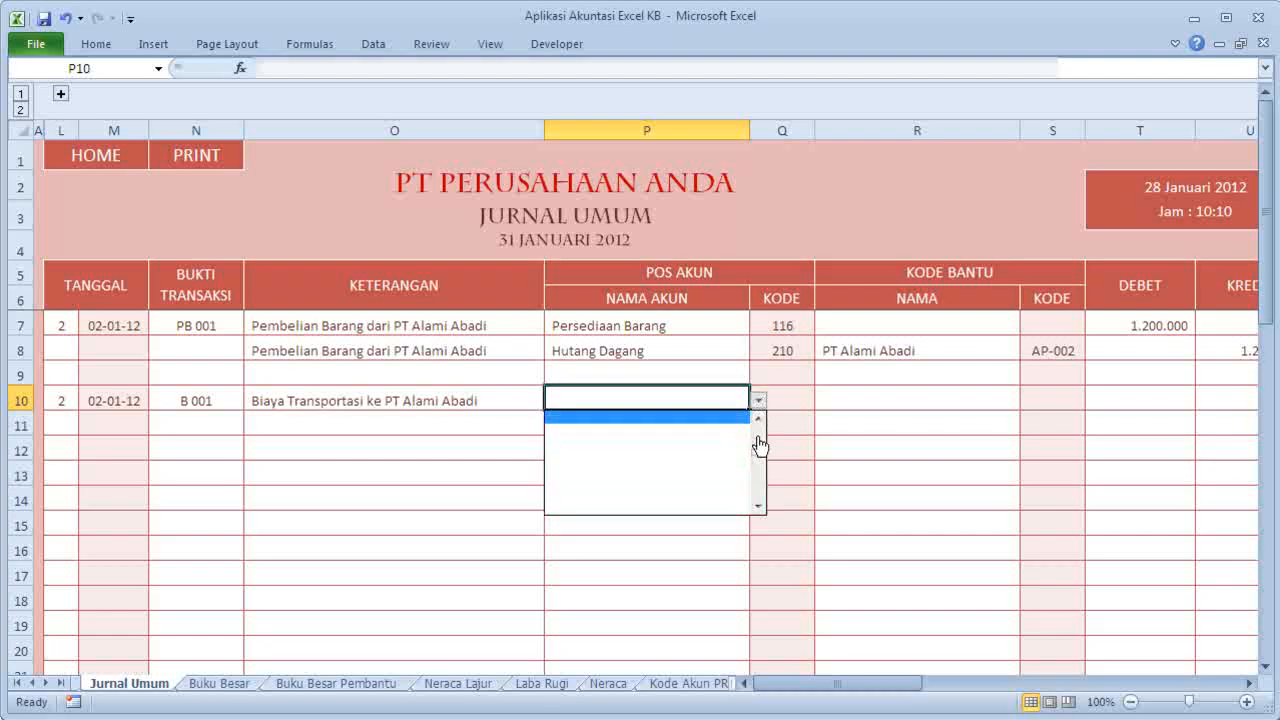
{"action": "left_click_drag", "start_coordinate": [758, 456], "coordinate": [762, 430]}
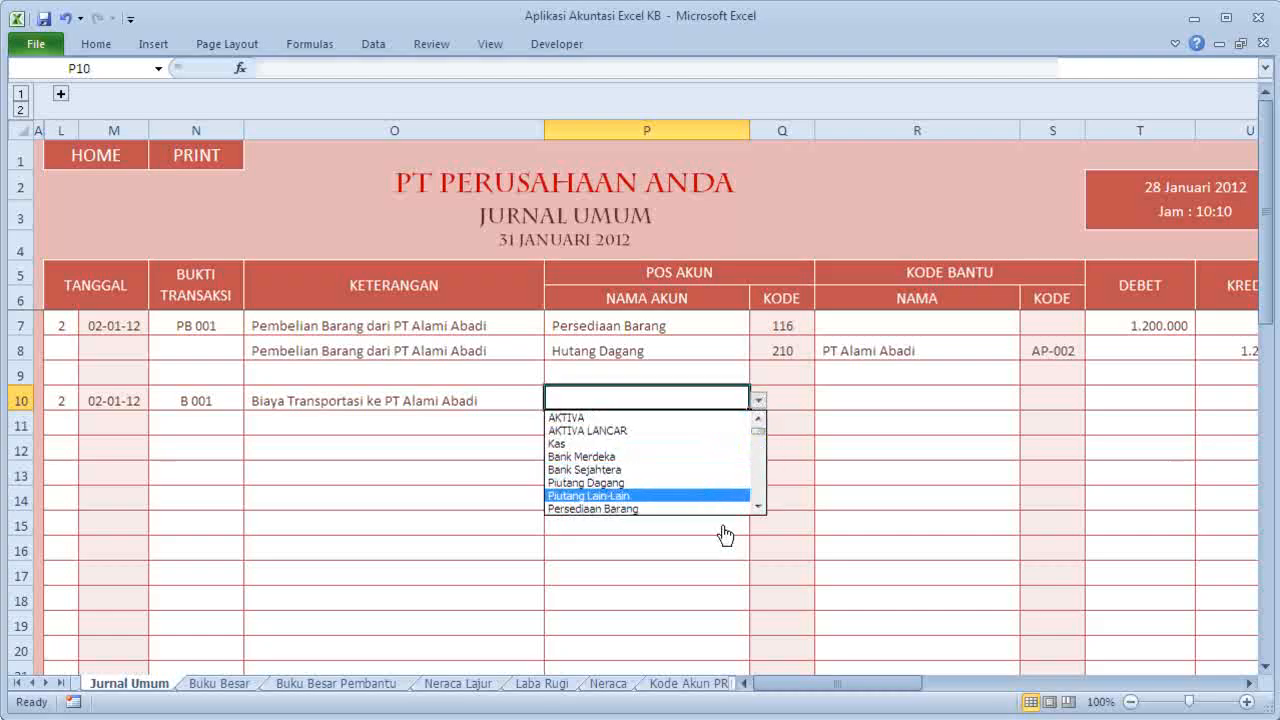
{"action": "left_click", "coordinate": [758, 507]}
{"action": "left_click", "coordinate": [758, 507]}
{"action": "left_click", "coordinate": [758, 507]}
{"action": "left_click", "coordinate": [758, 507]}
{"action": "left_click", "coordinate": [758, 507]}
{"action": "left_click", "coordinate": [758, 507]}
{"action": "left_click", "coordinate": [758, 507]}
{"action": "left_click", "coordinate": [758, 507]}
{"action": "left_click", "coordinate": [758, 507]}
{"action": "left_click", "coordinate": [758, 507]}
{"action": "left_click", "coordinate": [758, 507]}
{"action": "left_click", "coordinate": [758, 507]}
{"action": "left_click", "coordinate": [758, 507]}
{"action": "left_click", "coordinate": [758, 507]}
{"action": "left_click", "coordinate": [758, 507]}
{"action": "left_click", "coordinate": [758, 507]}
{"action": "left_click", "coordinate": [758, 507]}
{"action": "left_click", "coordinate": [758, 507]}
{"action": "left_click", "coordinate": [758, 507]}
{"action": "left_click", "coordinate": [758, 507]}
{"action": "left_click", "coordinate": [758, 507]}
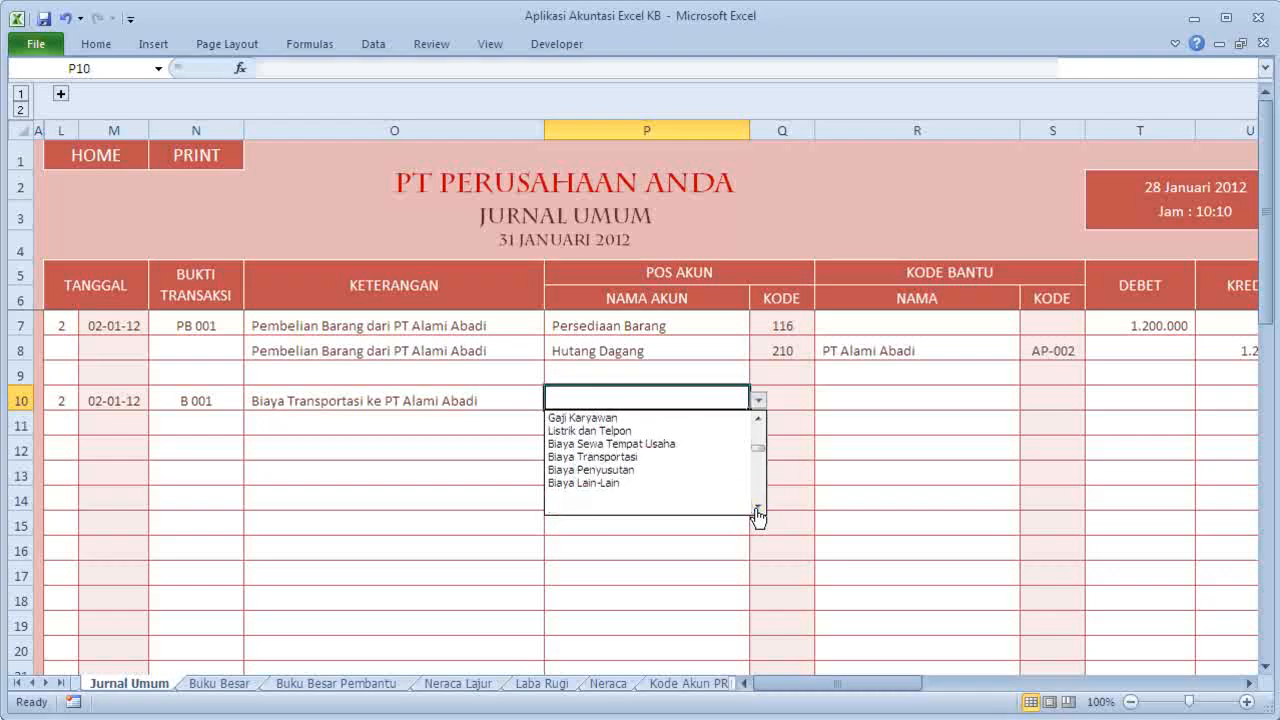
{"action": "left_click", "coordinate": [664, 458]}
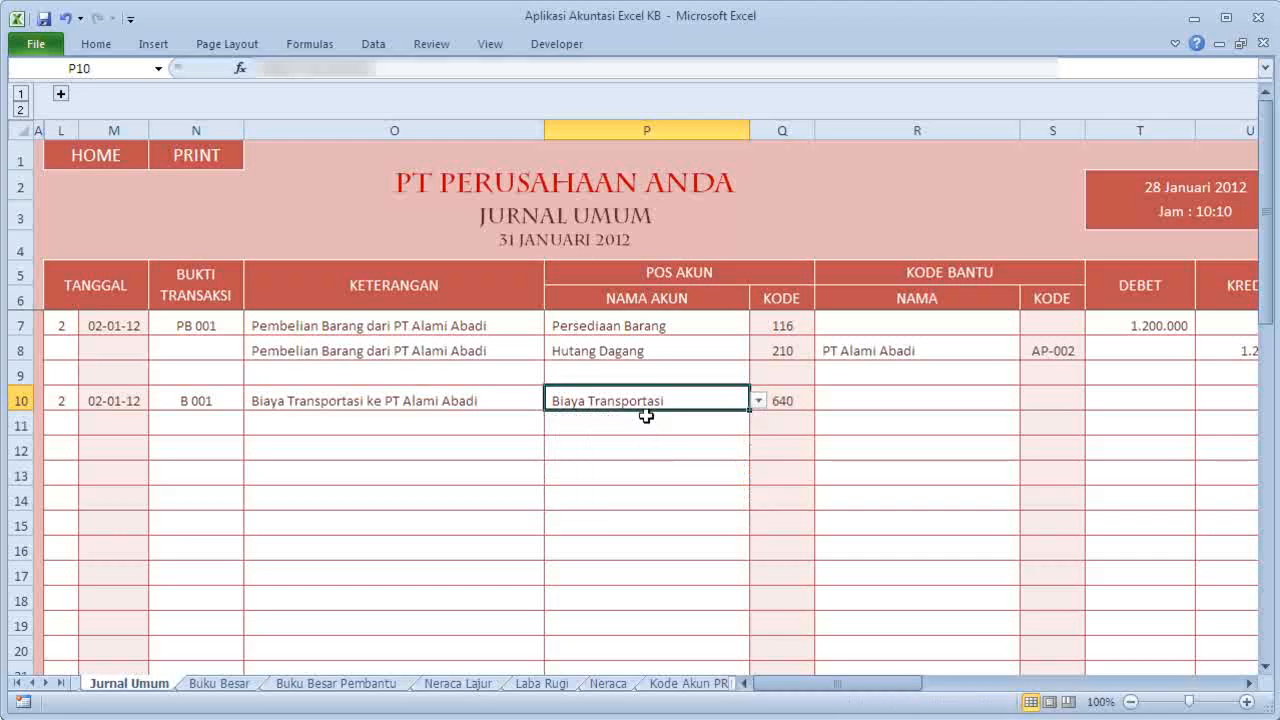
Enter a debit of 93000 for the Biaya Transportasi line in row 10.
{"action": "left_click", "coordinate": [857, 402]}
{"action": "key", "text": "Tab"}
{"action": "key", "text": "Tab"}
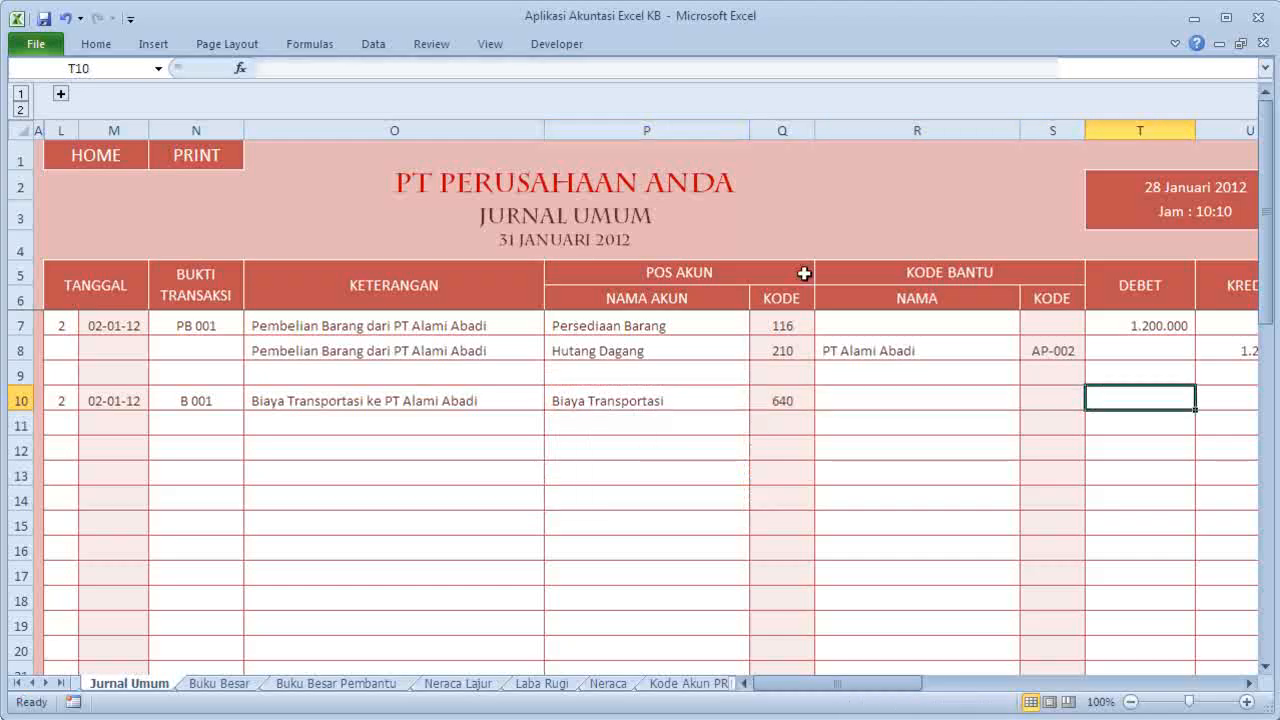
{"action": "type", "text": "93000"}
{"action": "key", "text": "Return"}
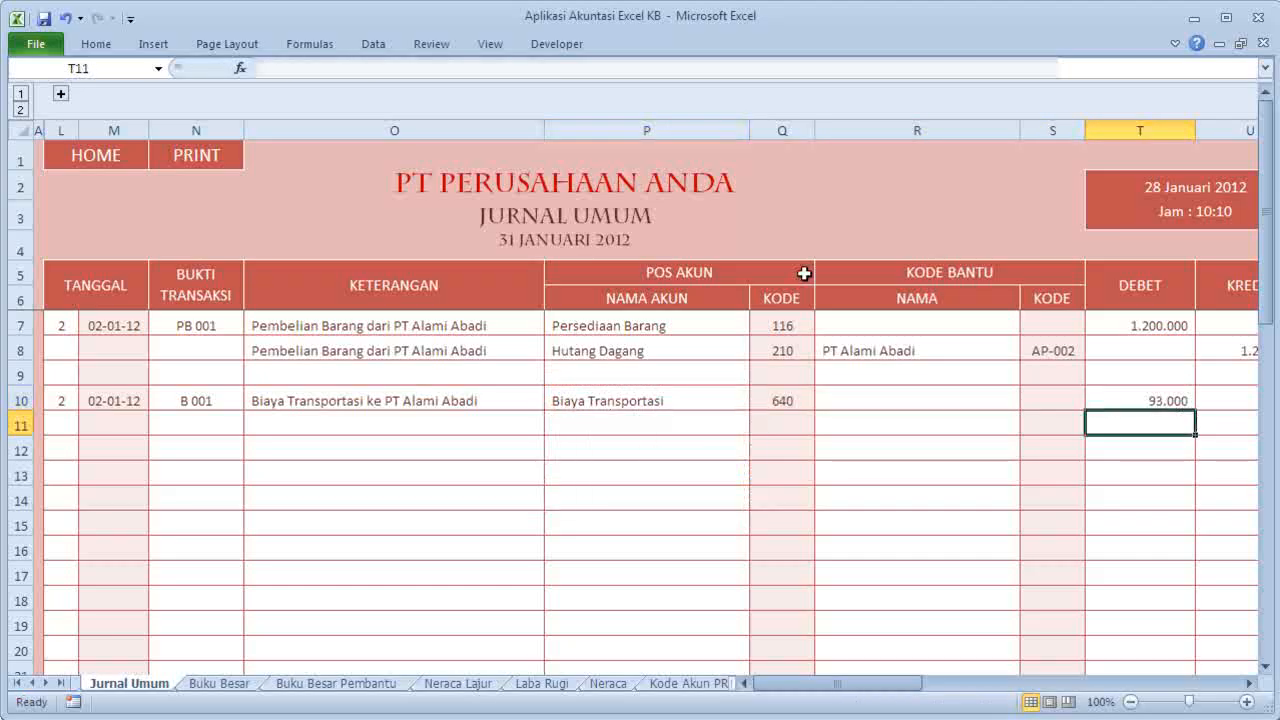
Copy the transport cost description from row 10 into the KETERANGAN cell of row 11.
{"action": "key", "text": "Left"}
{"action": "key", "text": "Left"}
{"action": "key", "text": "Left"}
{"action": "key", "text": "Left"}
{"action": "key", "text": "Left"}
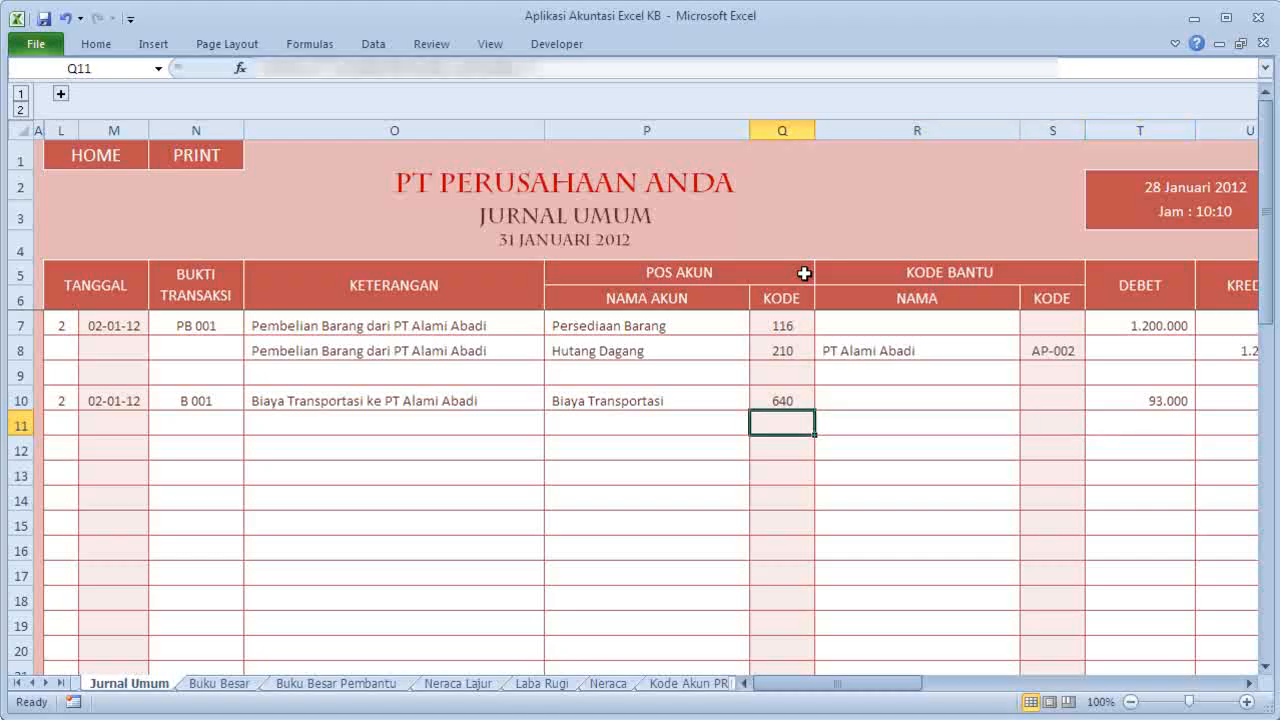
{"action": "key", "text": "Up"}
{"action": "key", "text": "ctrl+c"}
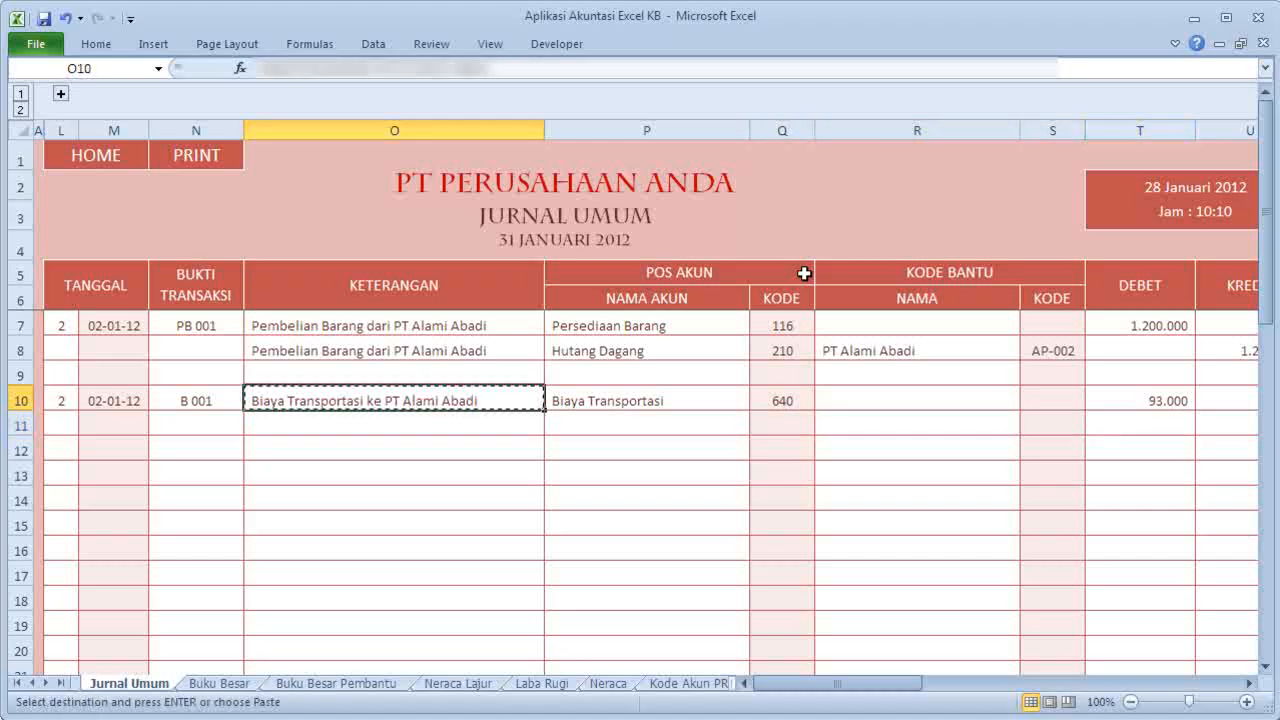
{"action": "key", "text": "Down"}
{"action": "key", "text": "ctrl+v"}
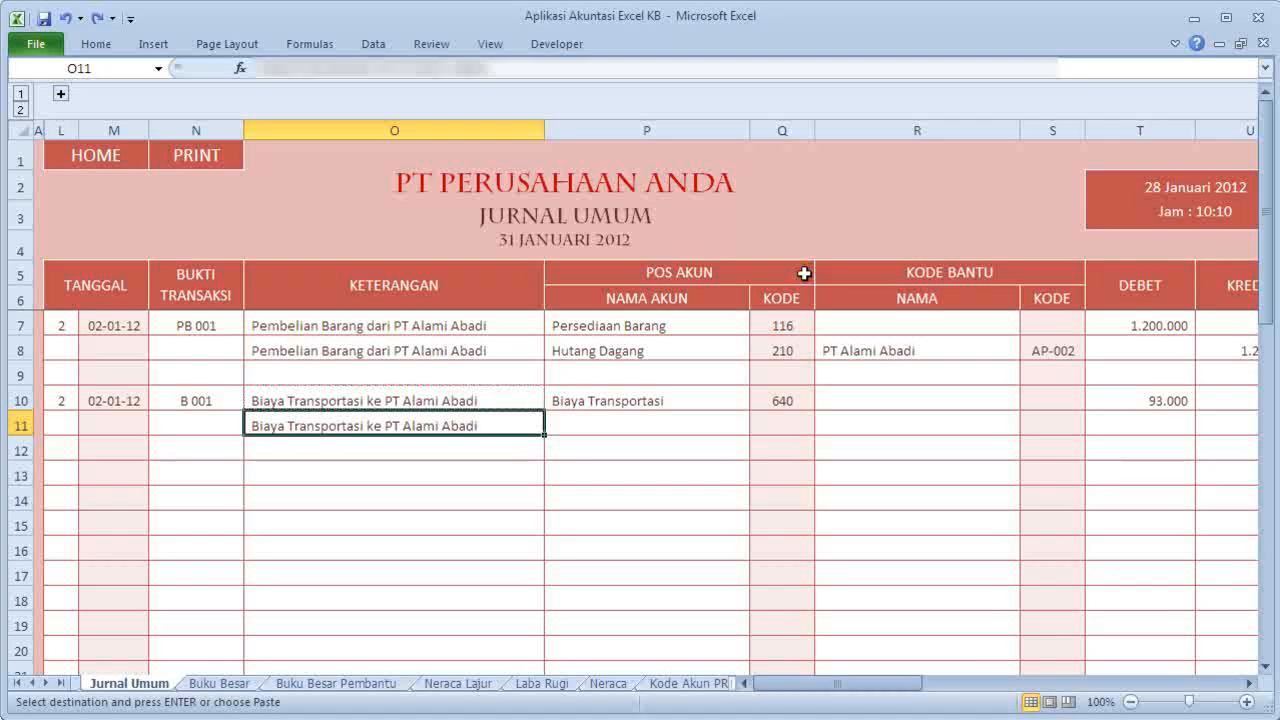
{"action": "key", "text": "Escape"}
Set the account name in row 11 to Kas.
{"action": "key", "text": "Right"}
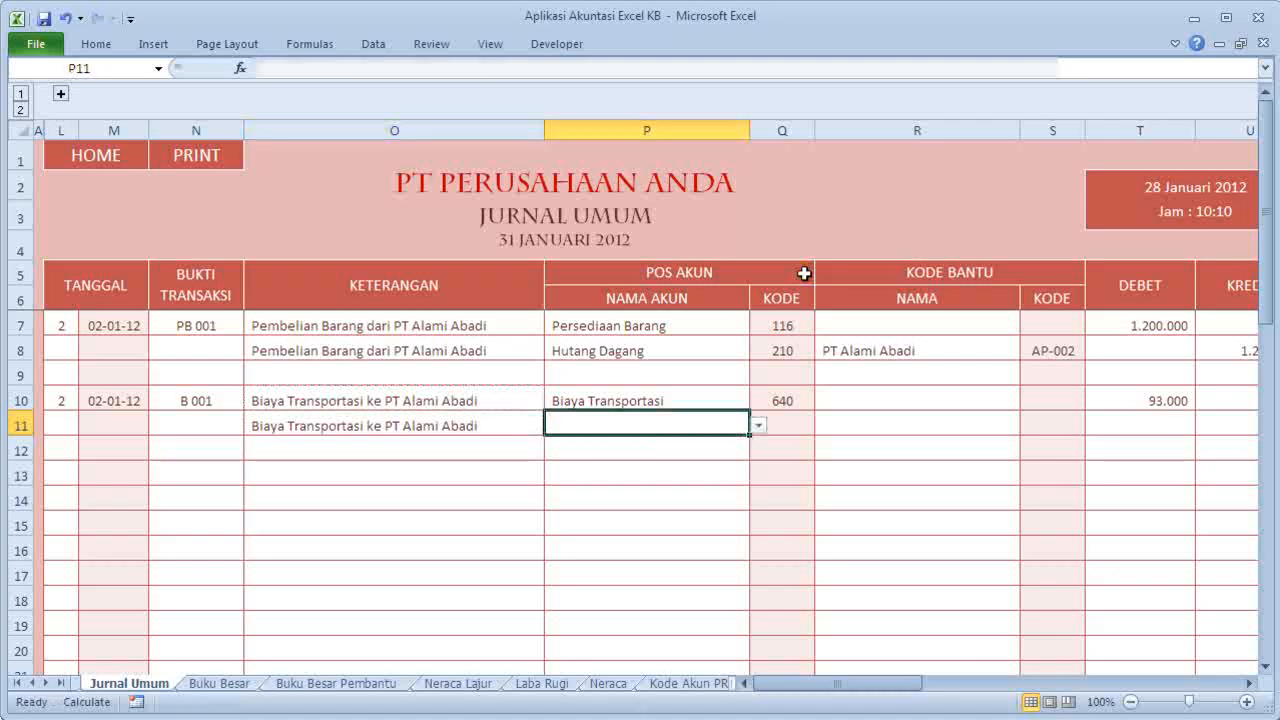
{"action": "left_click", "coordinate": [759, 427]}
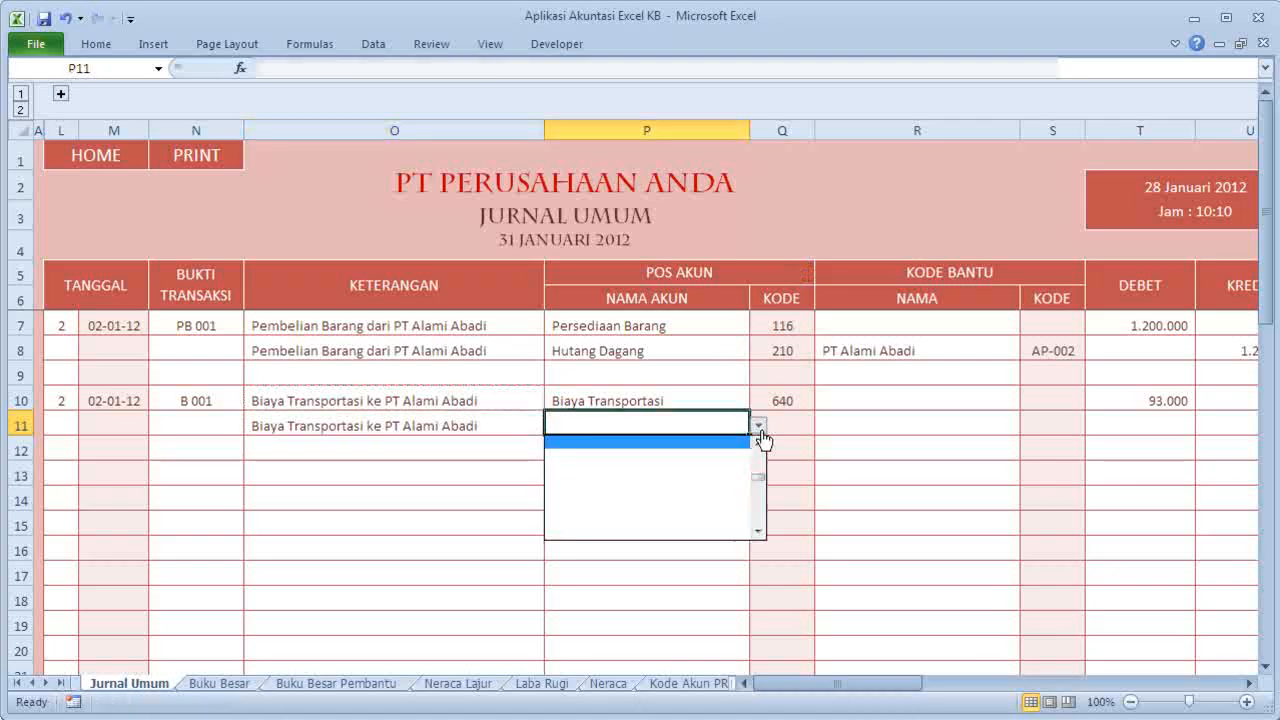
{"action": "left_click_drag", "start_coordinate": [758, 476], "coordinate": [760, 455]}
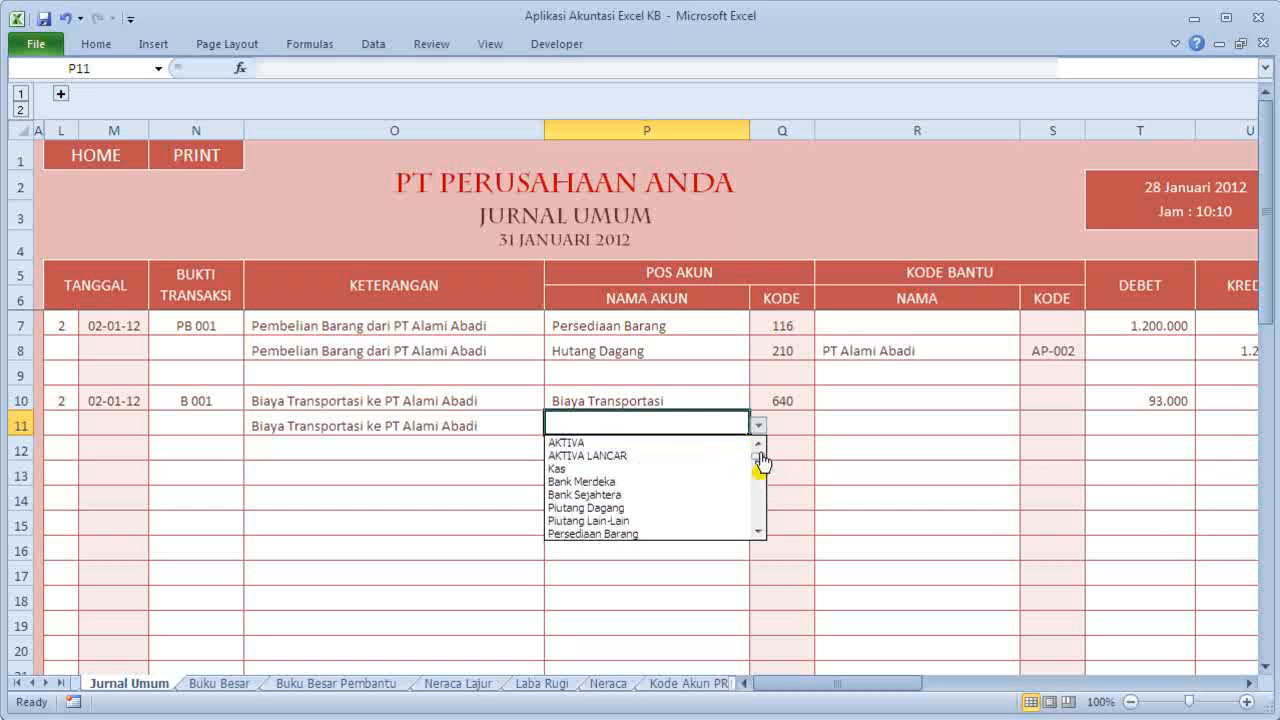
{"action": "left_click", "coordinate": [711, 470]}
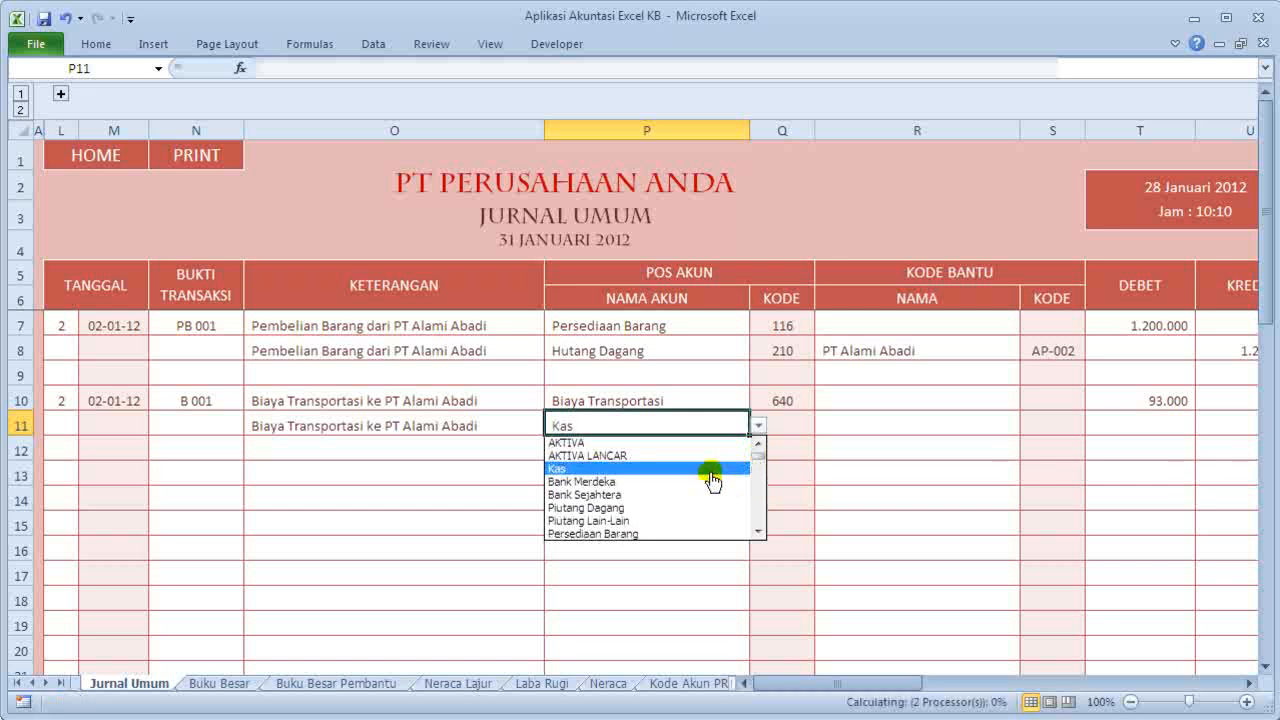
Enter a credit of 93000 for the Kas line in row 11.
{"action": "key", "text": "Right"}
{"action": "key", "text": "Right"}
{"action": "key", "text": "Right"}
{"action": "key", "text": "Right"}
{"action": "key", "text": "Right"}
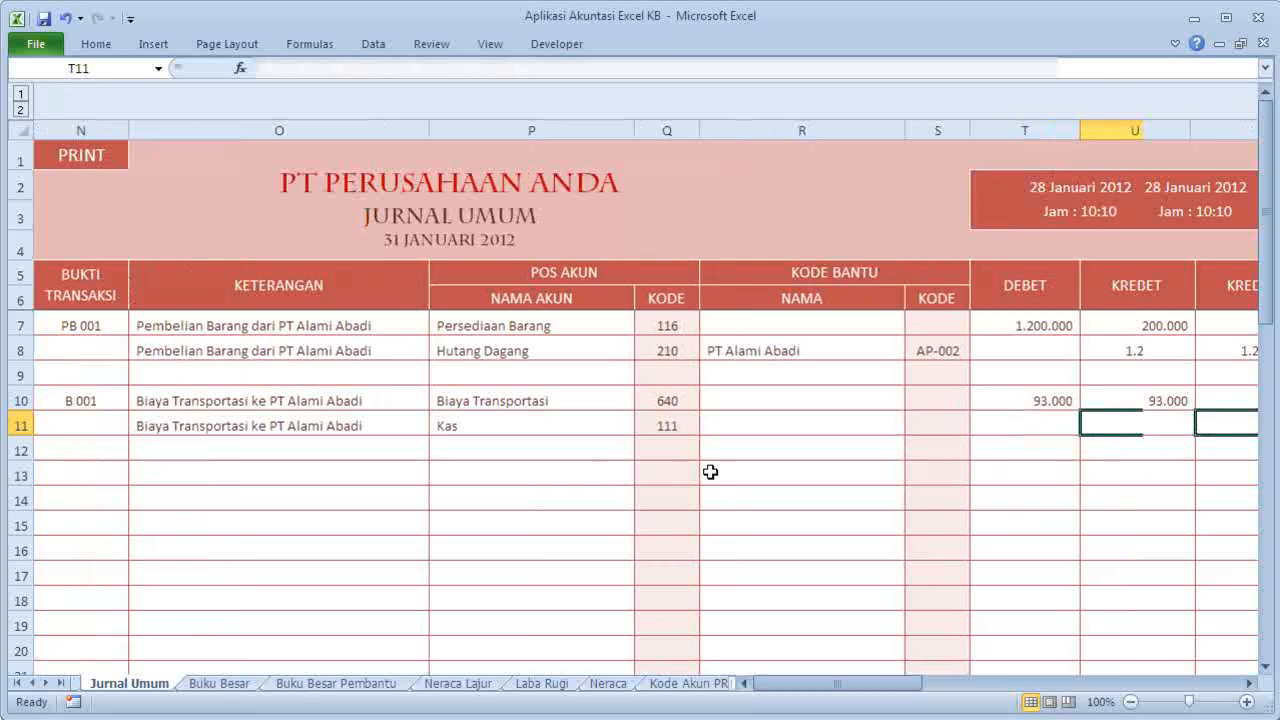
{"action": "type", "text": "93000"}
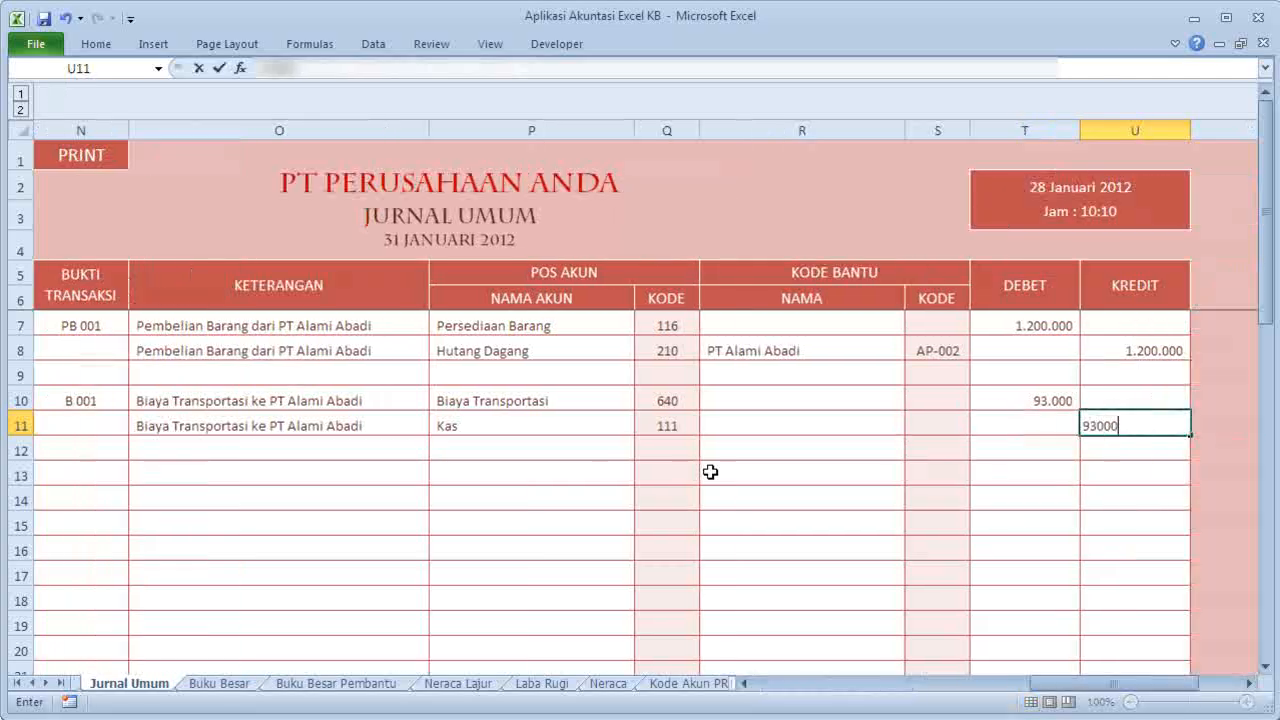
{"action": "key", "text": "Return"}
Start a third journal entry in row 13, leaving row 12 blank, and set its day to 3.
{"action": "key", "text": "Left"}
{"action": "key", "text": "Left"}
{"action": "key", "text": "Left"}
{"action": "key", "text": "Left"}
{"action": "key", "text": "Left"}
{"action": "key", "text": "Left"}
{"action": "key", "text": "Left"}
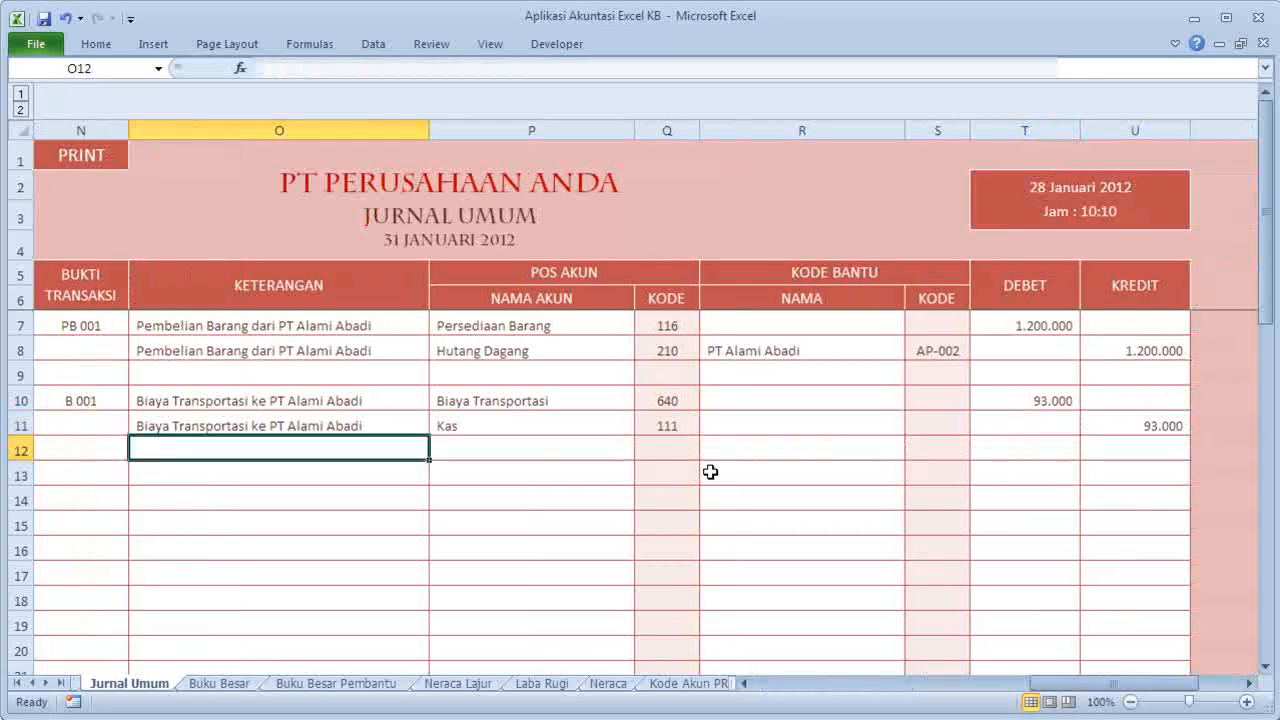
{"action": "key", "text": "Left"}
{"action": "key", "text": "Left"}
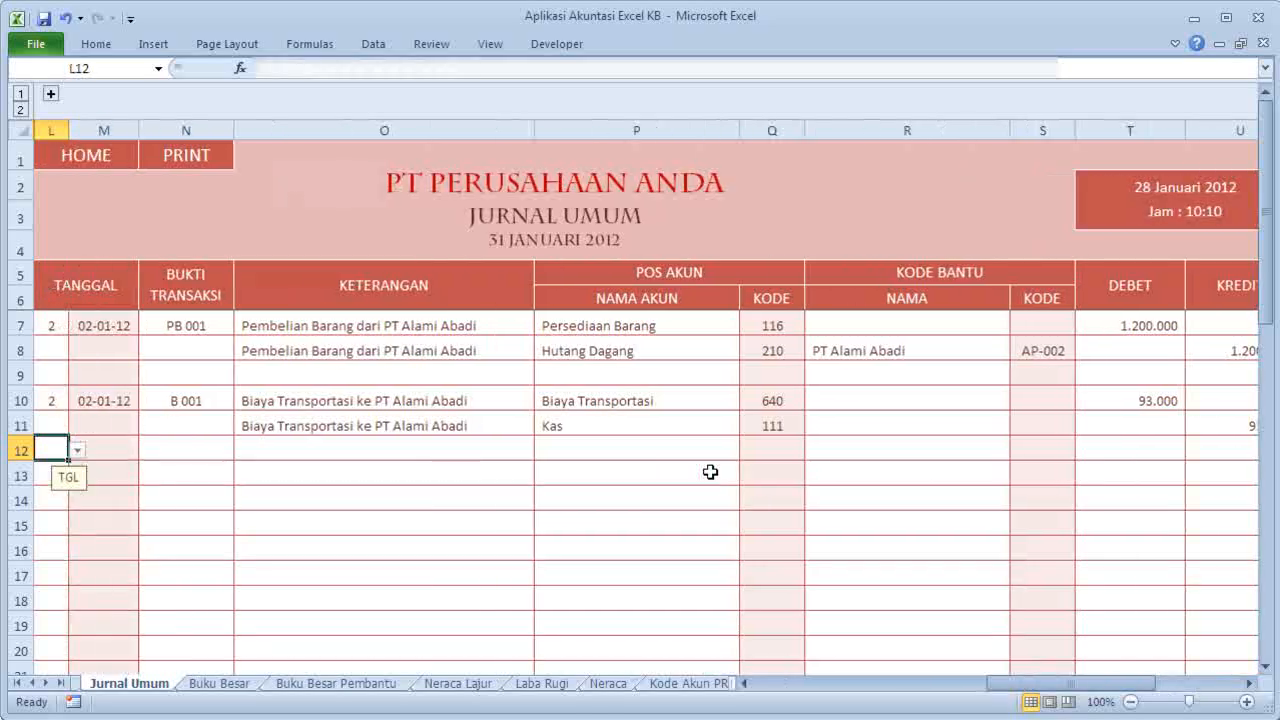
{"action": "key", "text": "Down"}
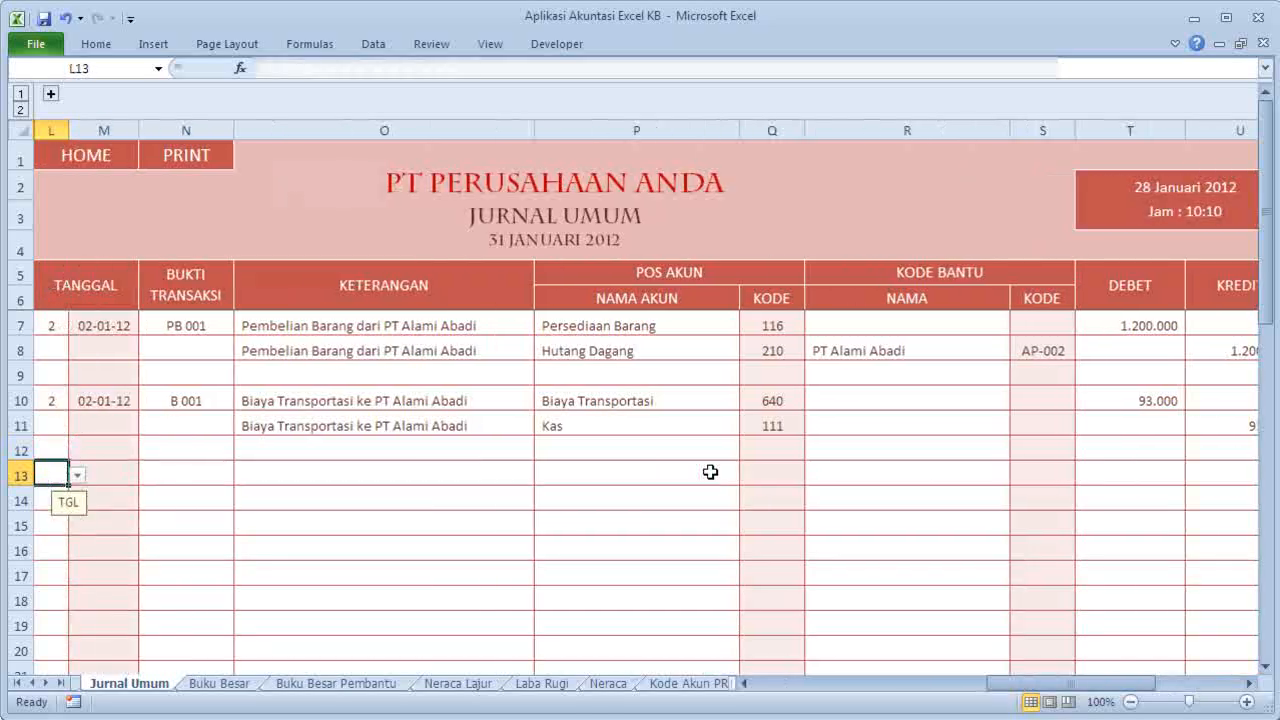
{"action": "left_click", "coordinate": [77, 477]}
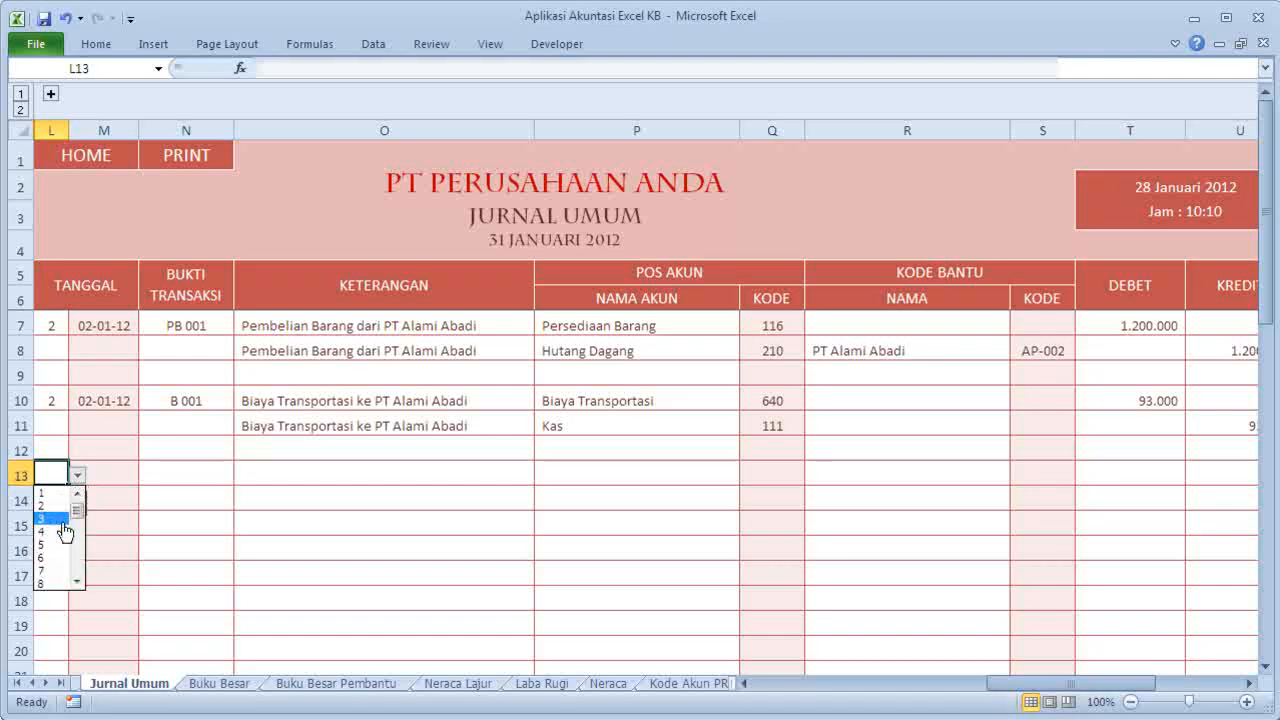
{"action": "left_click", "coordinate": [45, 518]}
Enter the voucher R 001 and the description Retur Pembelian dari PT Alami Abadi in row 13.
{"action": "left_click", "coordinate": [167, 470]}
{"action": "type", "text": "R 001"}
{"action": "key", "text": "Tab"}
{"action": "type", "text": "Retur"}
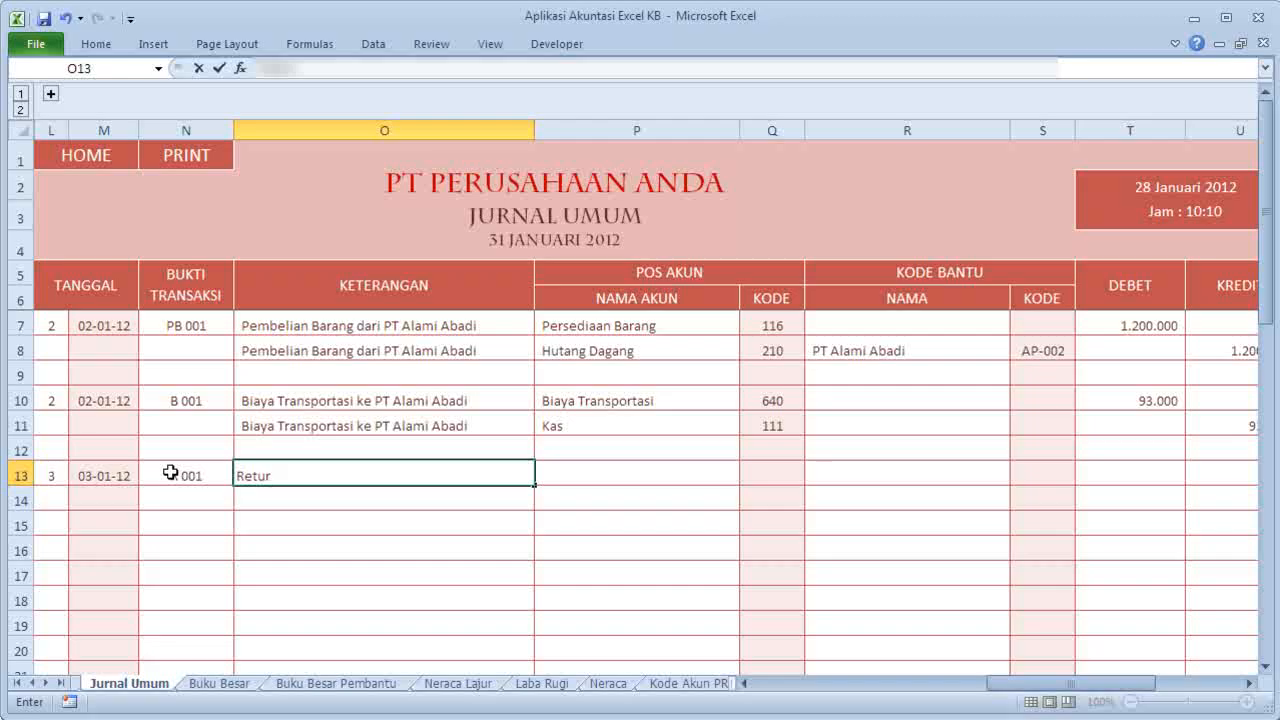
{"action": "type", "text": "Pembelian dari PT Alami a"}
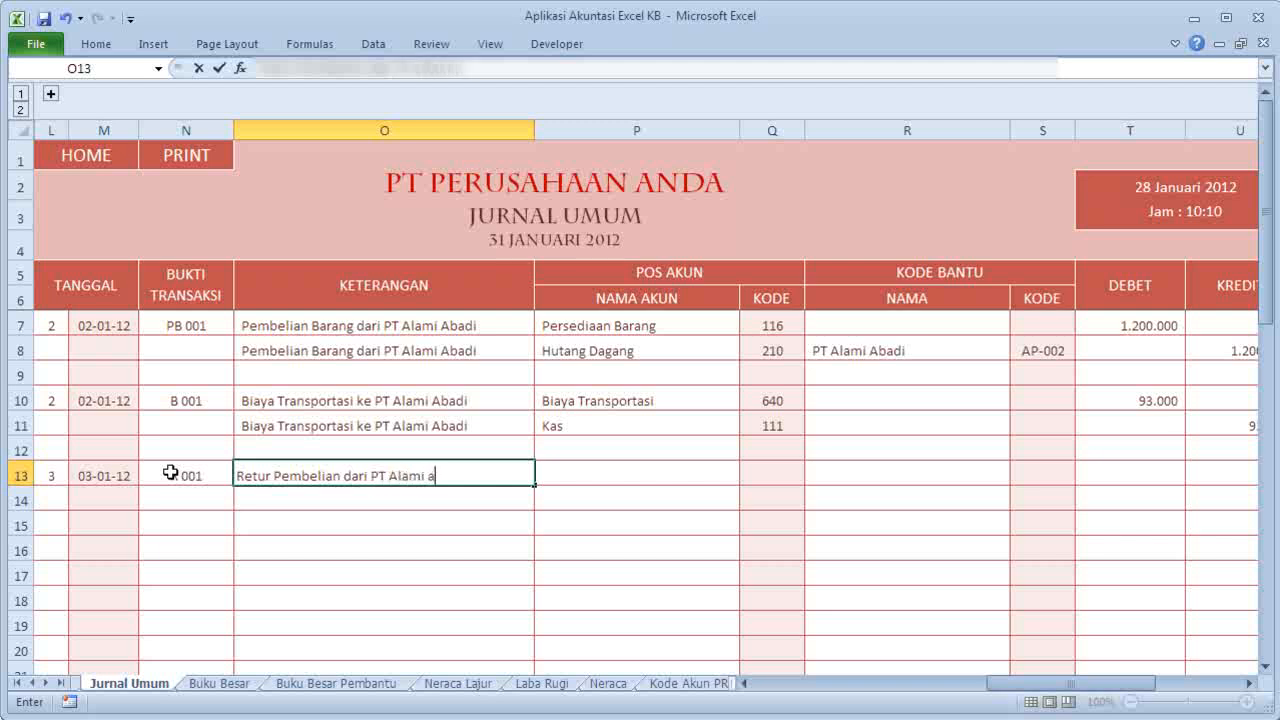
{"action": "key", "text": "BackSpace"}
{"action": "key", "text": "BackSpace"}
{"action": "key", "text": "BackSpace"}
{"action": "type", "text": "Abadi"}
{"action": "key", "text": "Tab"}
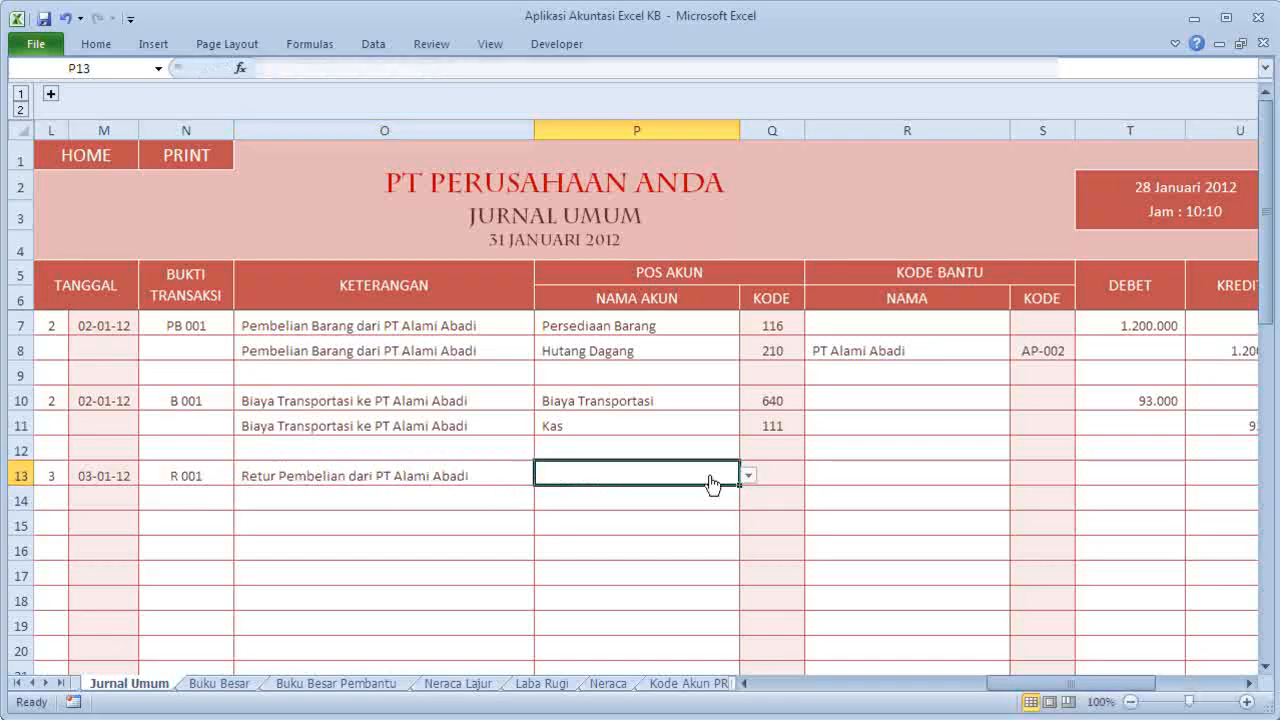
Set the account name in row 13 to Hutang Dagang.
{"action": "left_click", "coordinate": [748, 477]}
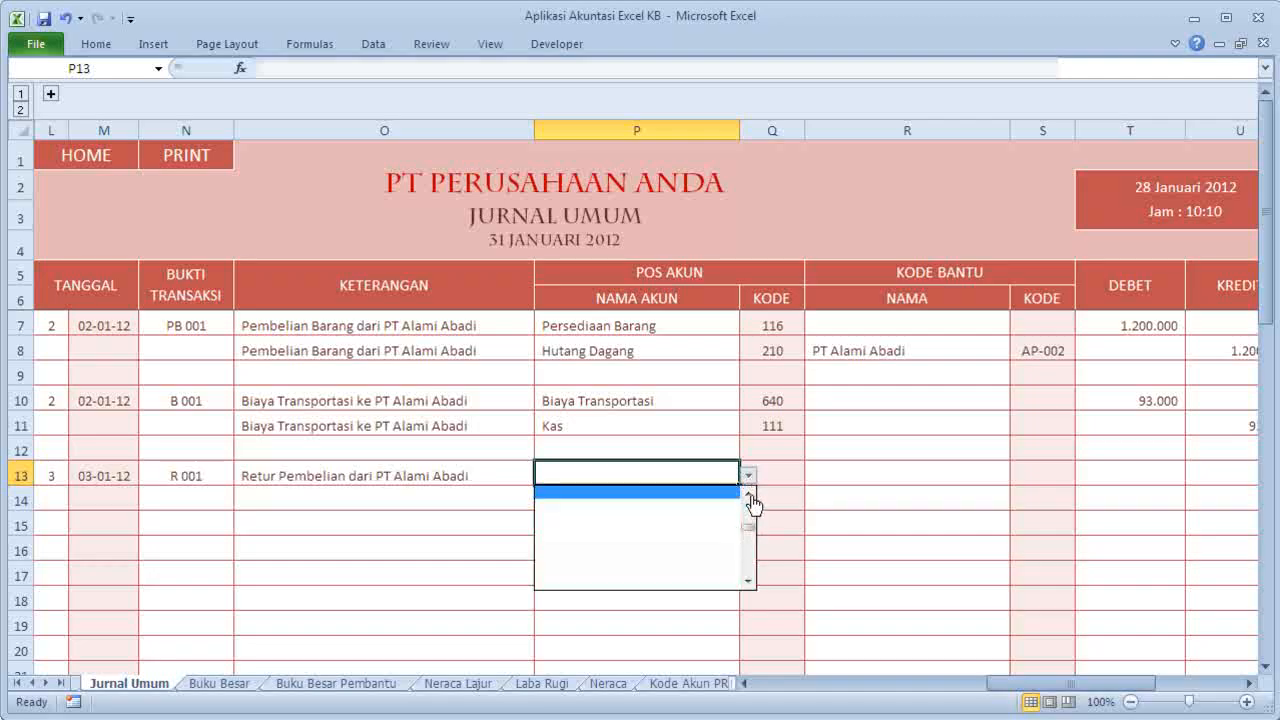
{"action": "left_click", "coordinate": [749, 495]}
{"action": "left_click", "coordinate": [749, 495]}
{"action": "double_click", "coordinate": [749, 495]}
{"action": "left_click", "coordinate": [749, 495]}
{"action": "left_click", "coordinate": [749, 495]}
{"action": "left_click", "coordinate": [749, 495]}
{"action": "left_click", "coordinate": [749, 495]}
{"action": "left_click", "coordinate": [749, 495]}
{"action": "left_click", "coordinate": [749, 495]}
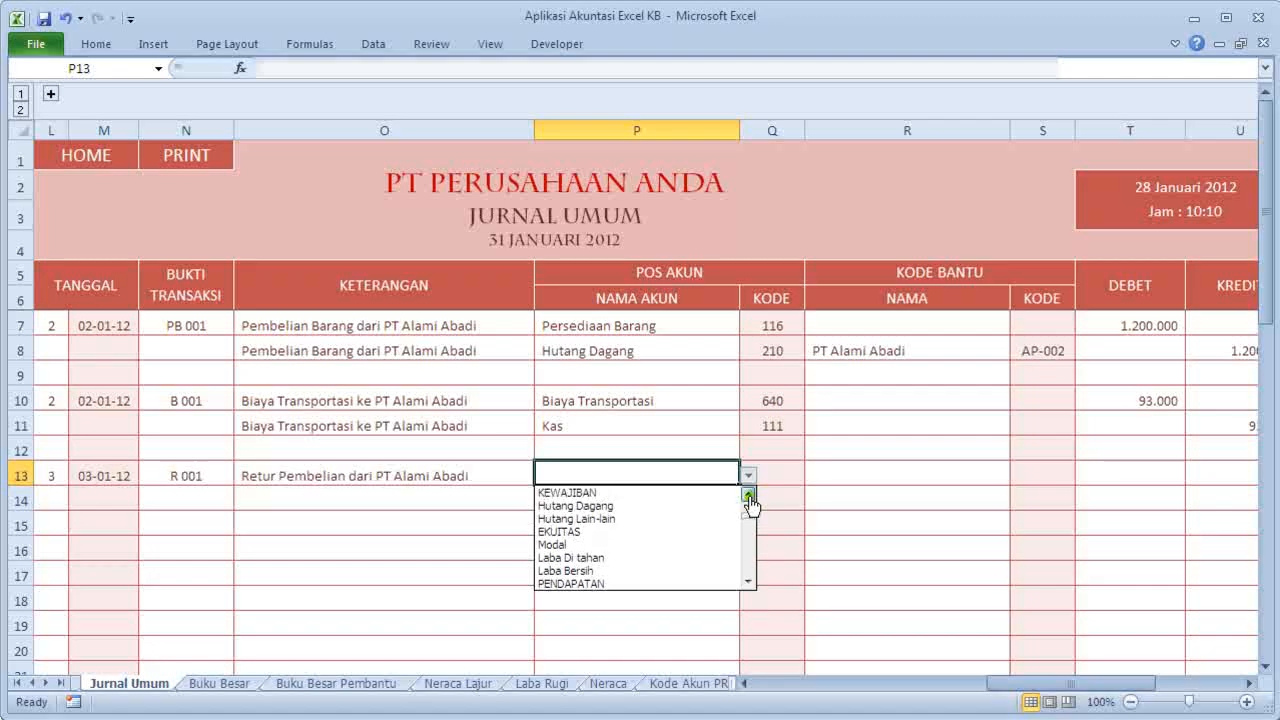
{"action": "left_click", "coordinate": [749, 495]}
{"action": "left_click", "coordinate": [749, 495]}
{"action": "left_click", "coordinate": [676, 519]}
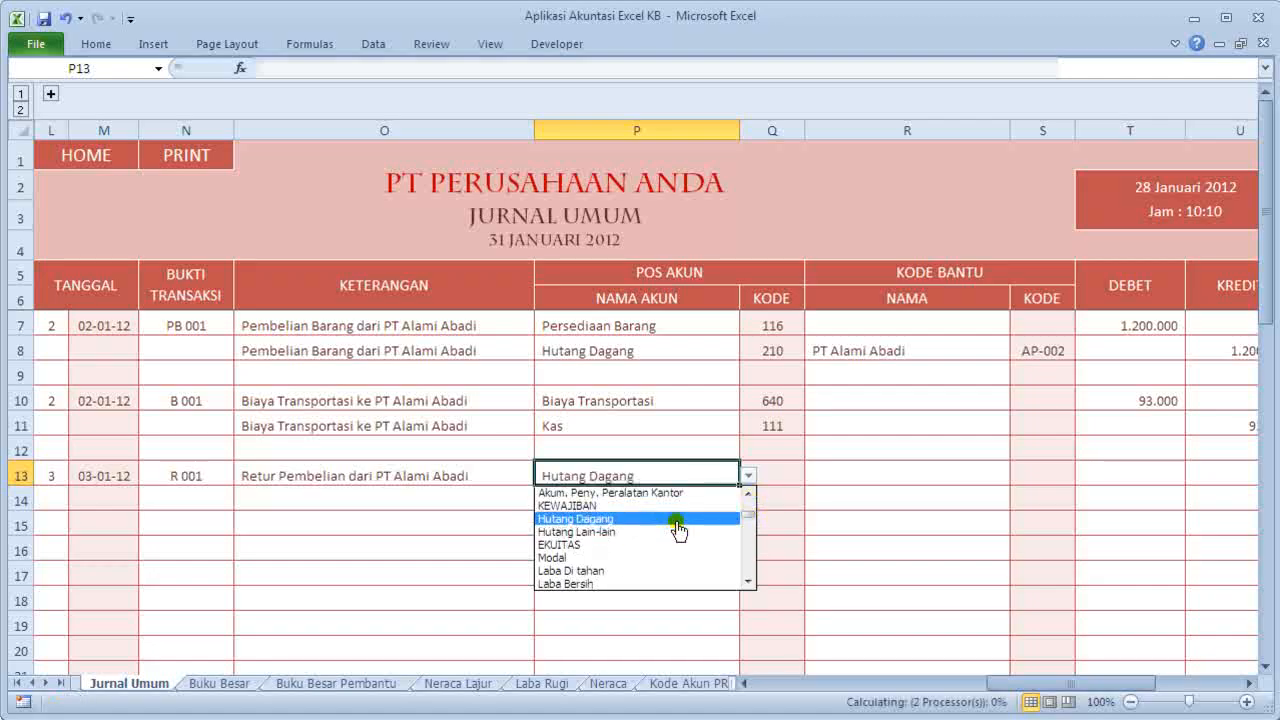
Set row 13's KODE BANTU name to PT Alami Abadi and enter a debit of 300.000.
{"action": "left_click", "coordinate": [860, 478]}
{"action": "left_click", "coordinate": [1018, 476]}
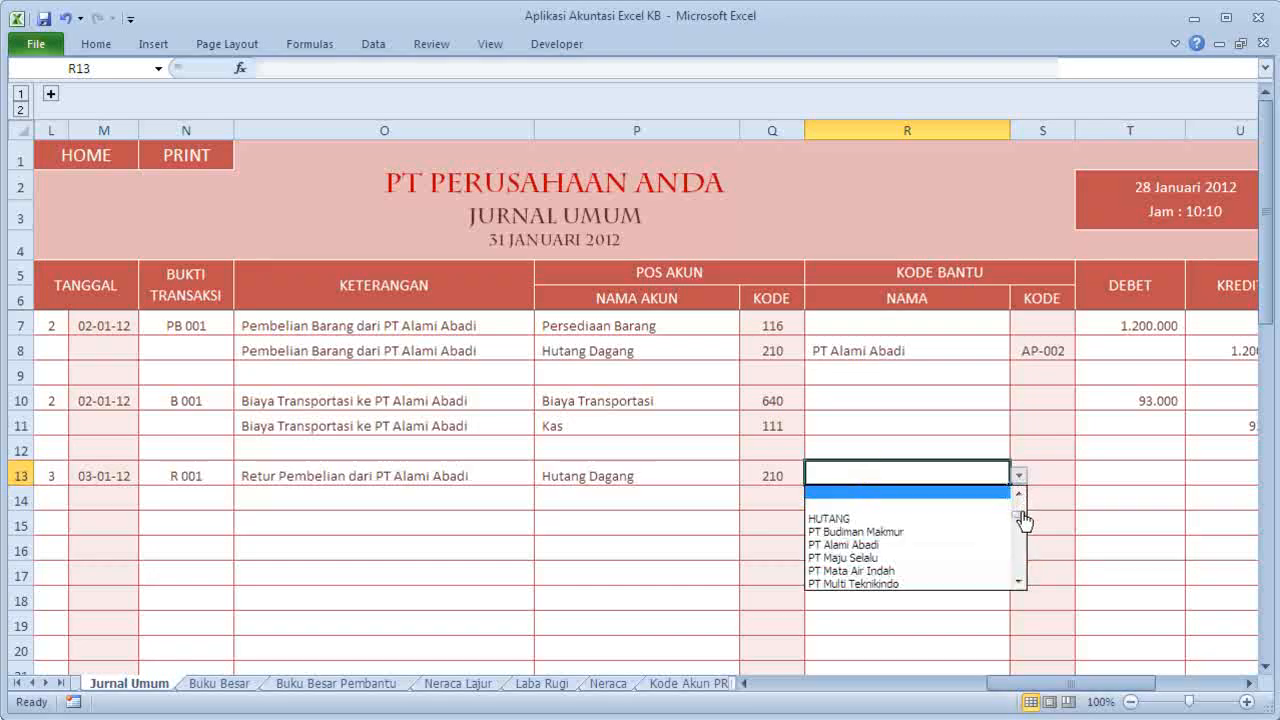
{"action": "left_click", "coordinate": [984, 546]}
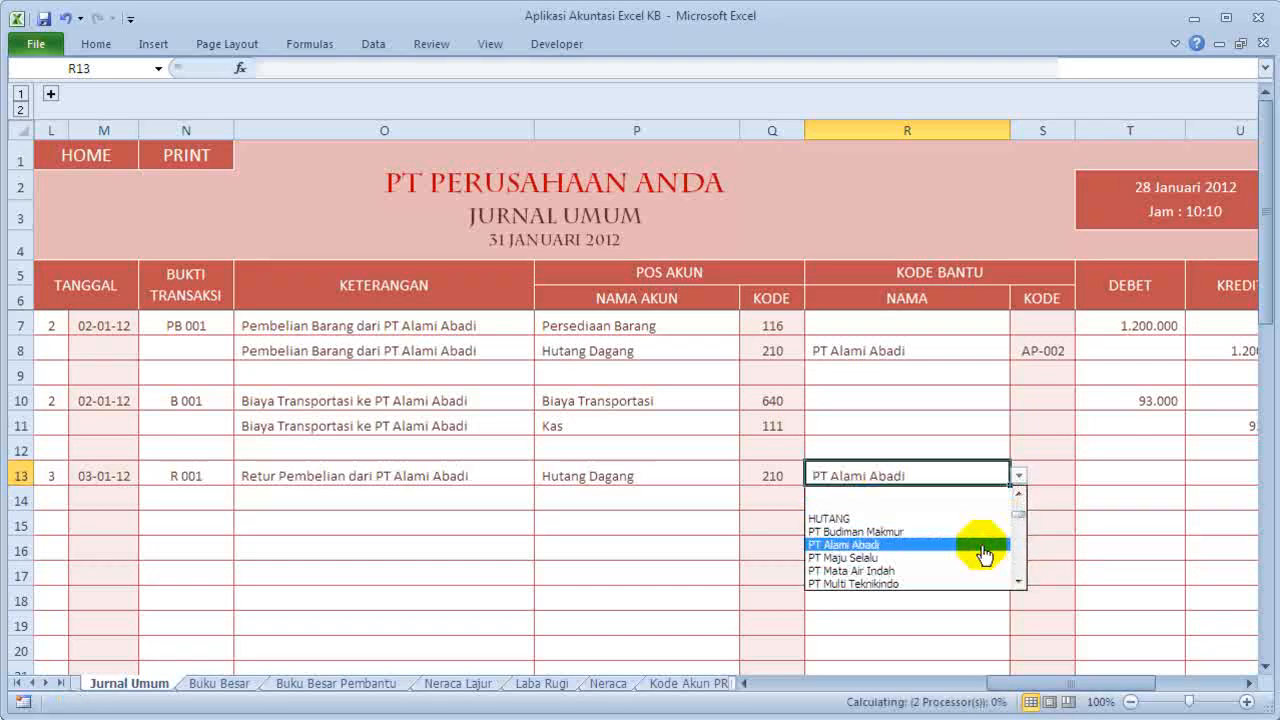
{"action": "left_click", "coordinate": [1135, 474]}
{"action": "type", "text": "300.000"}
{"action": "key", "text": "Return"}
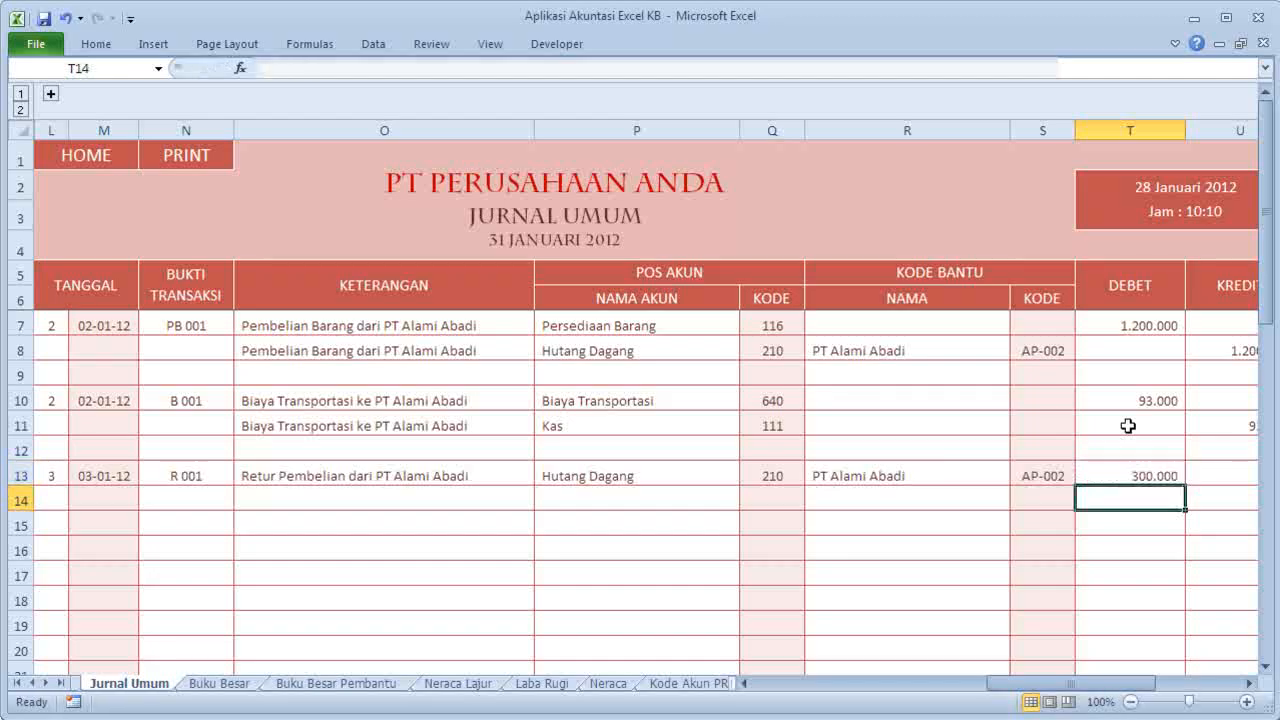
Copy the purchase return description from row 13 into the KETERANGAN cell of row 14.
{"action": "key", "text": "Left"}
{"action": "key", "text": "Left"}
{"action": "key", "text": "Left"}
{"action": "key", "text": "Left"}
{"action": "key", "text": "Left"}
{"action": "key", "text": "Left"}
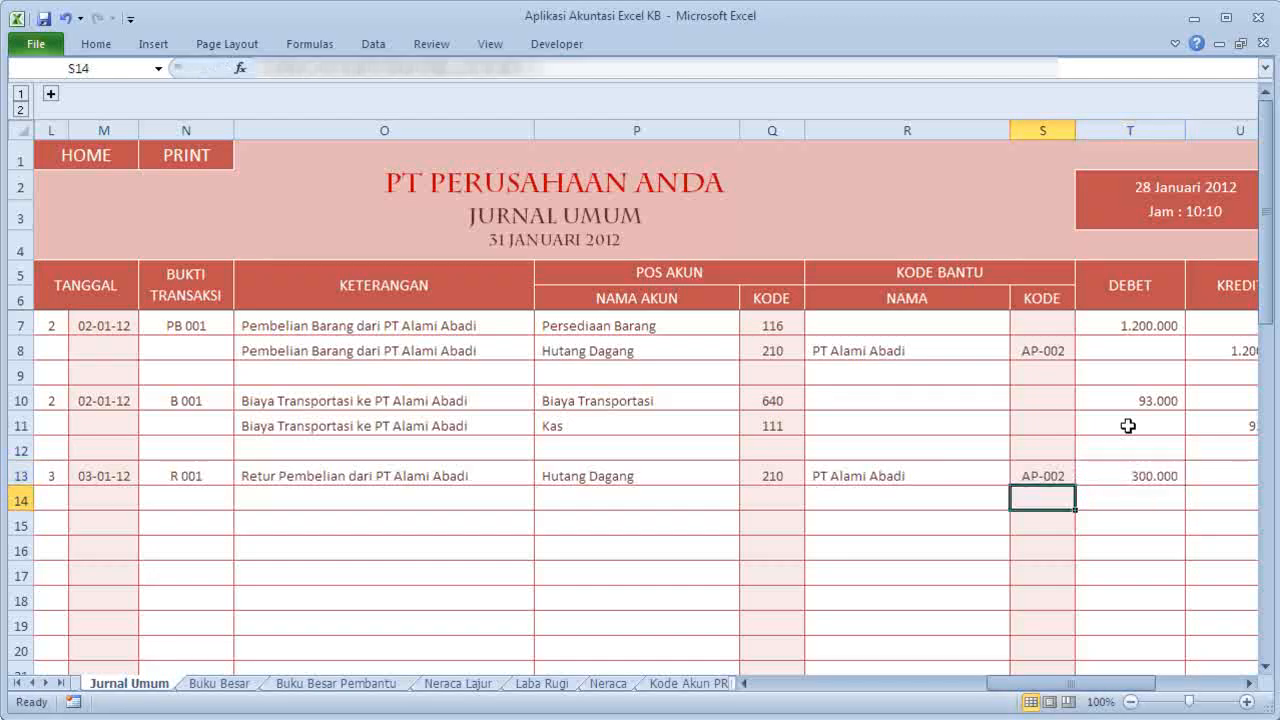
{"action": "key", "text": "Right"}
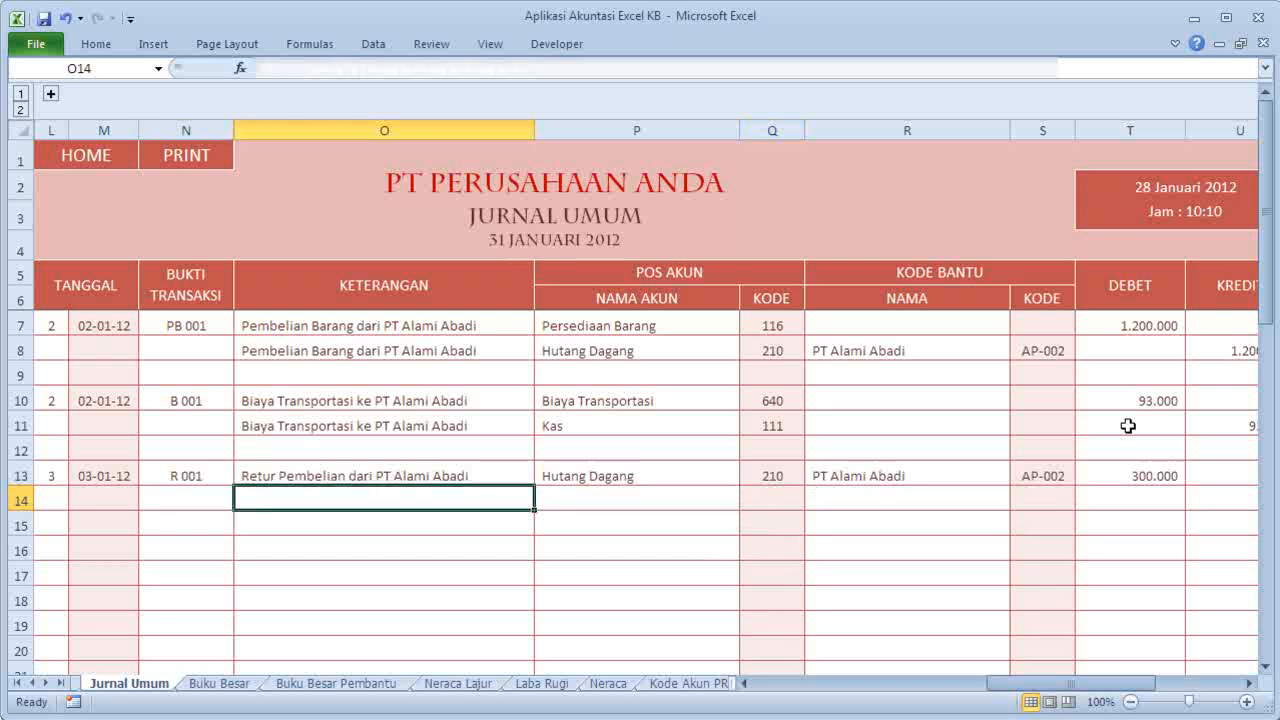
{"action": "key", "text": "Up"}
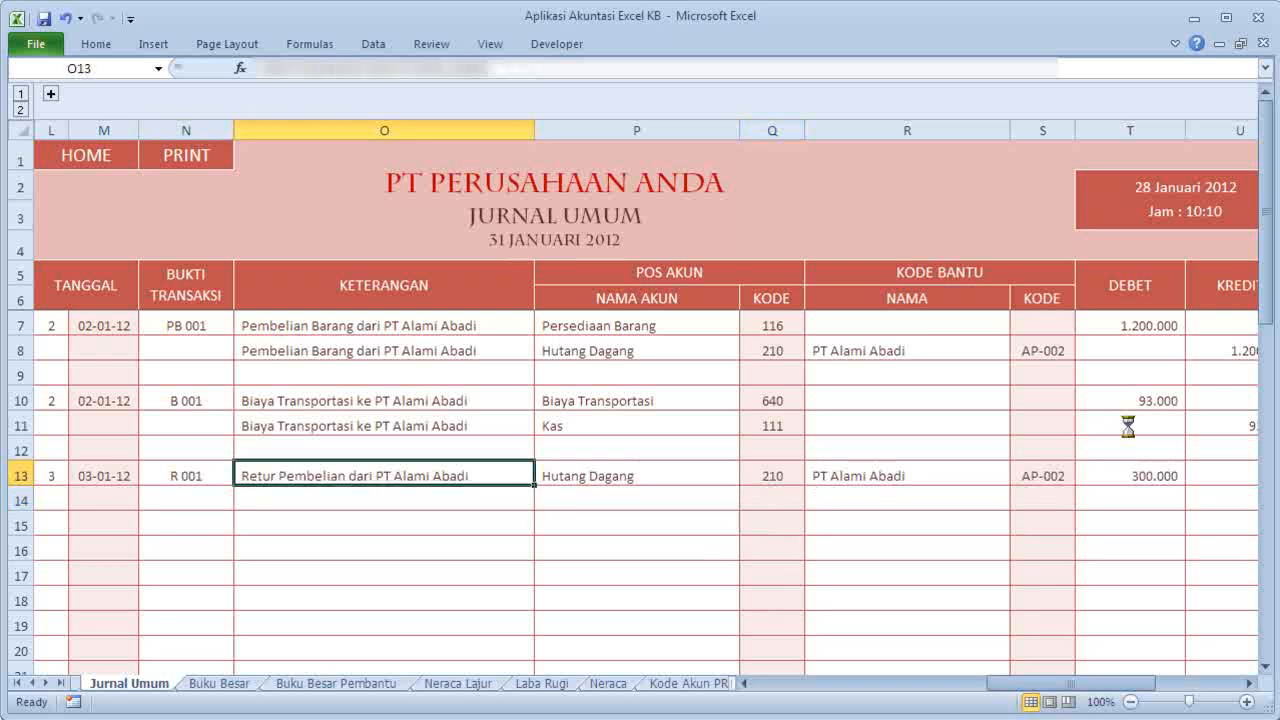
{"action": "key", "text": "ctrl+c"}
{"action": "key", "text": "Down"}
{"action": "key", "text": "Return"}
Set the account name in row 14 to Persediaan Barang.
{"action": "key", "text": "Right"}
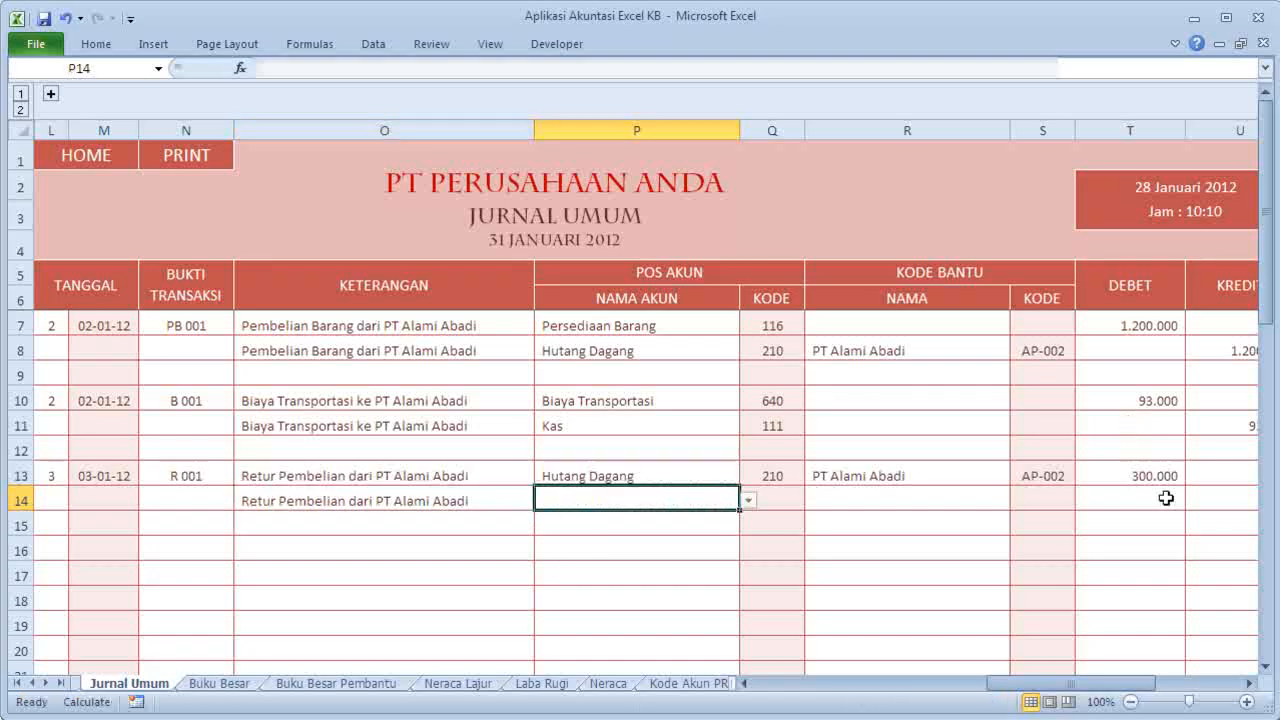
{"action": "left_click", "coordinate": [748, 500]}
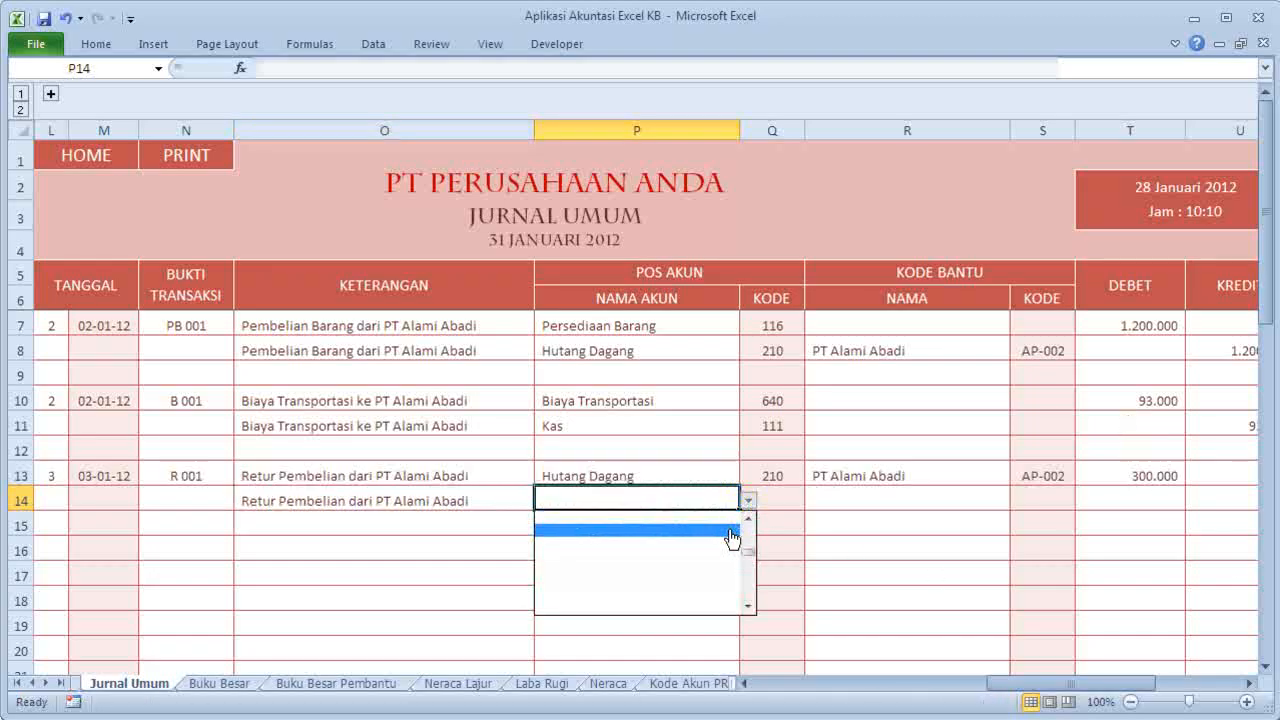
{"action": "left_click_drag", "start_coordinate": [749, 552], "coordinate": [749, 528]}
{"action": "left_click", "coordinate": [655, 609]}
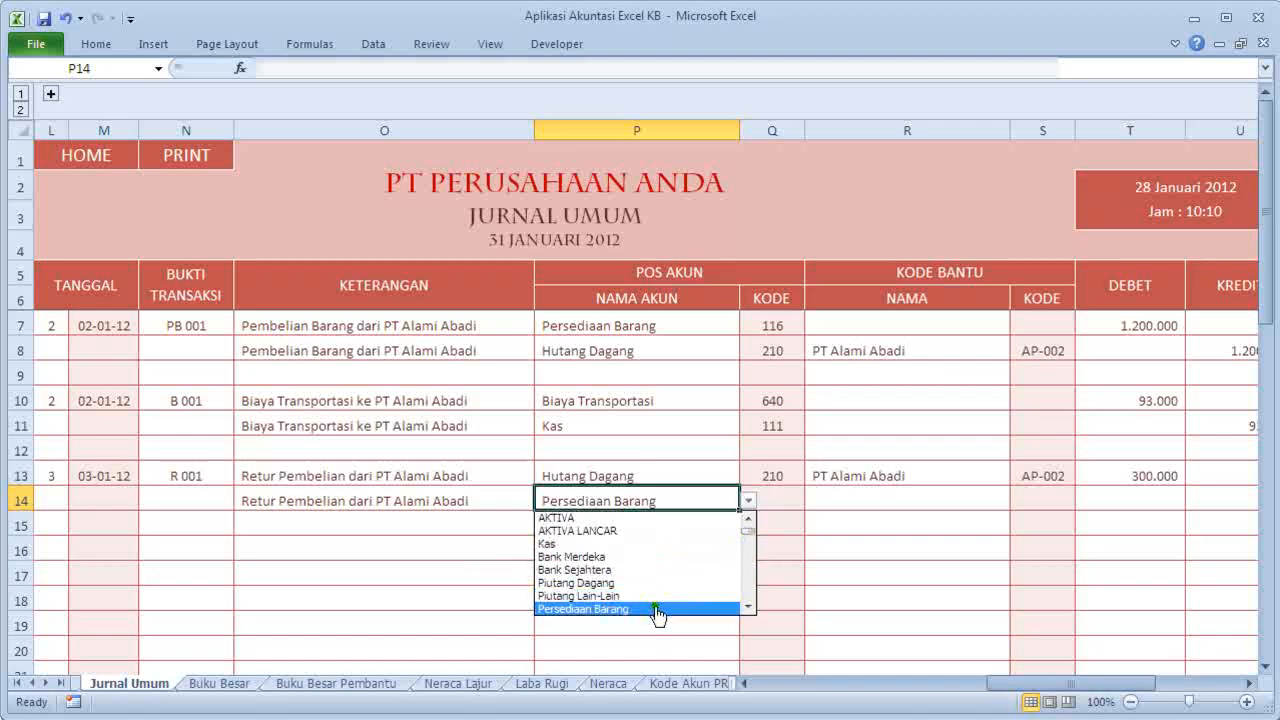
Enter a credit of 300.000 for the Persediaan Barang line in row 14.
{"action": "key", "text": "Tab"}
{"action": "key", "text": "Tab"}
{"action": "key", "text": "Tab"}
{"action": "key", "text": "Tab"}
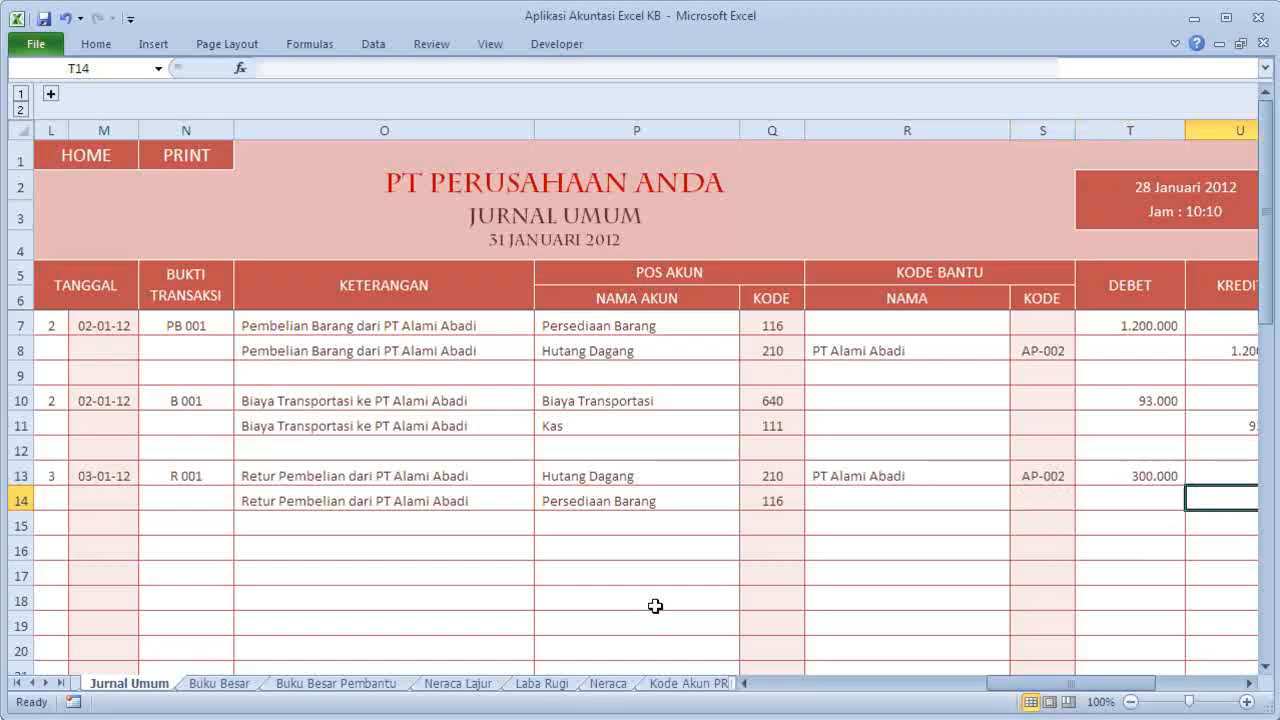
{"action": "key", "text": "Tab"}
{"action": "type", "text": "300.000"}
{"action": "key", "text": "Return"}
Set the day in row 16 to 3 and enter PJ 001 as its BUKTI TRANSAKSI.
{"action": "key", "text": "Left"}
{"action": "key", "text": "Left"}
{"action": "key", "text": "Left"}
{"action": "key", "text": "Left"}
{"action": "key", "text": "Left"}
{"action": "key", "text": "Left"}
{"action": "key", "text": "Left"}
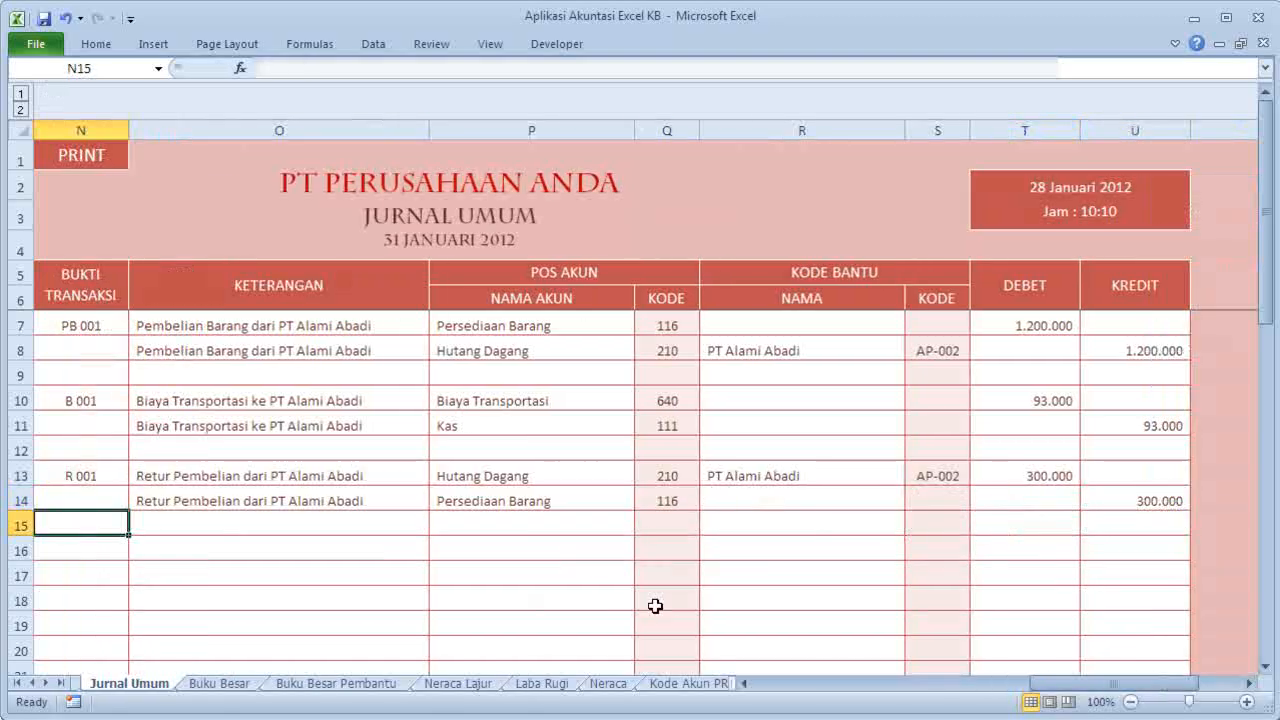
{"action": "key", "text": "Left"}
{"action": "key", "text": "Left"}
{"action": "key", "text": "Down"}
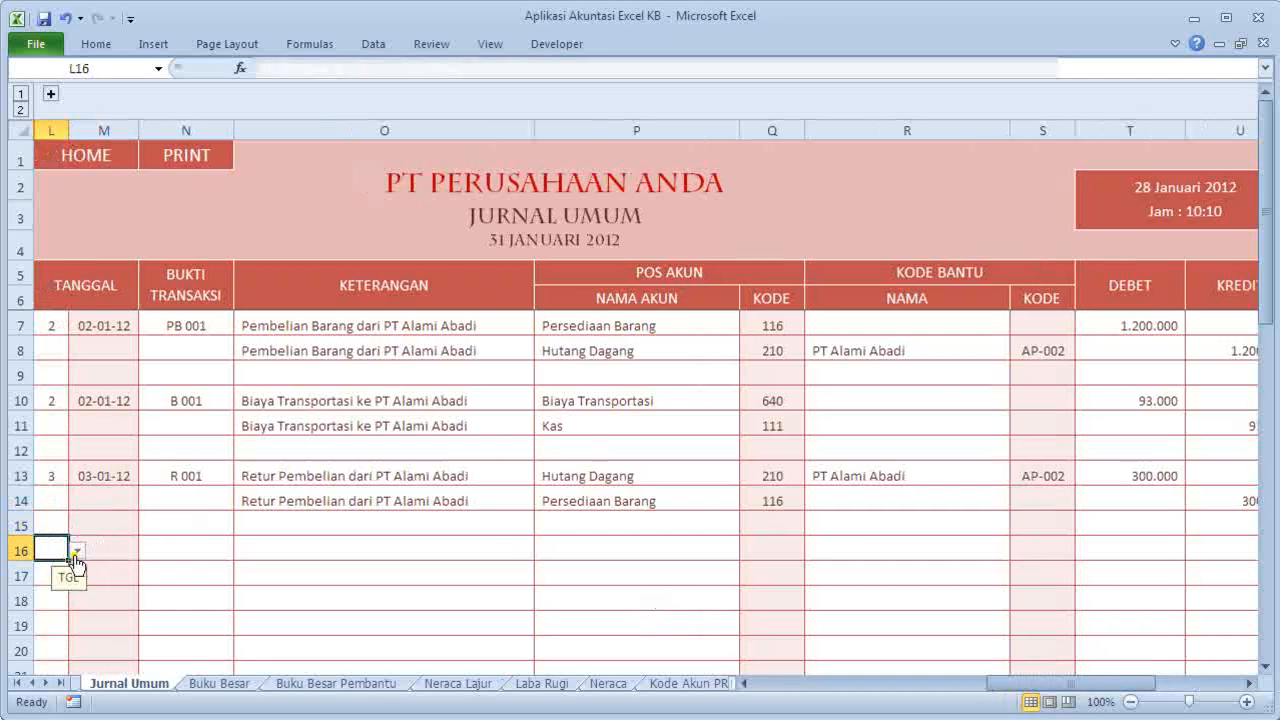
{"action": "left_click", "coordinate": [77, 550]}
{"action": "left_click", "coordinate": [57, 594]}
{"action": "left_click", "coordinate": [163, 550]}
{"action": "type", "text": "P"}
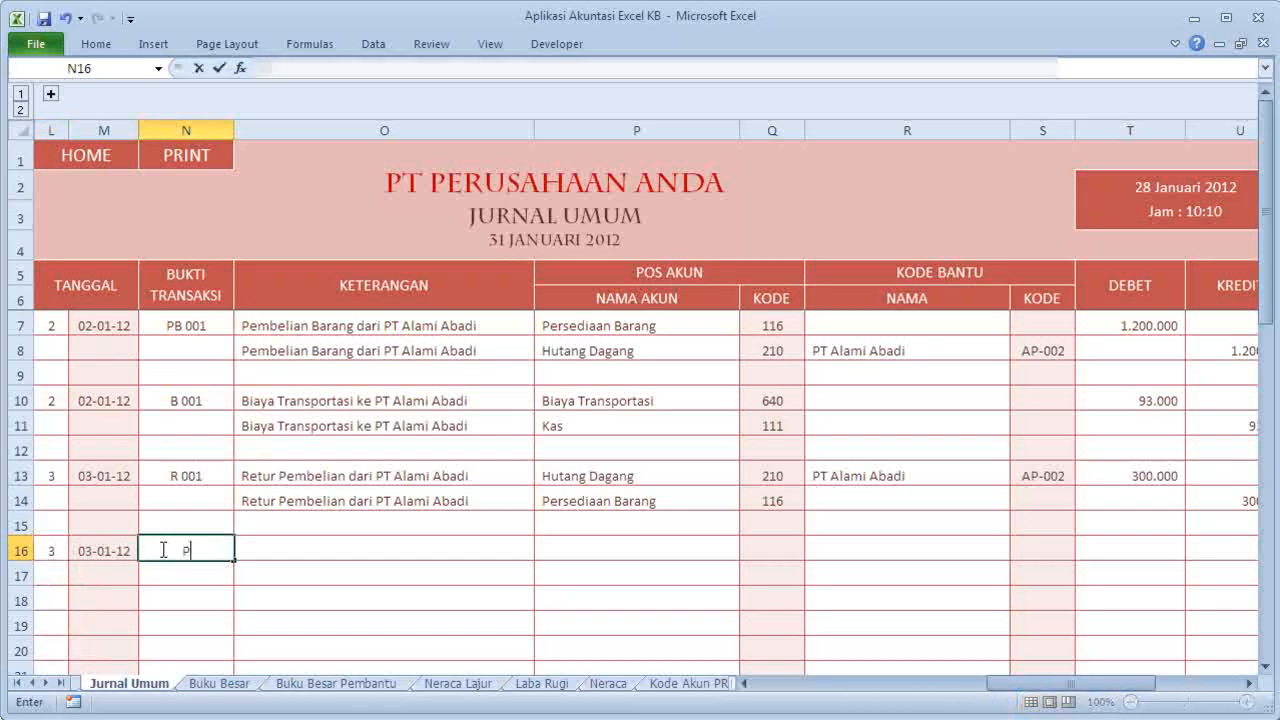
{"action": "type", "text": "J 001"}
{"action": "key", "text": "Tab"}
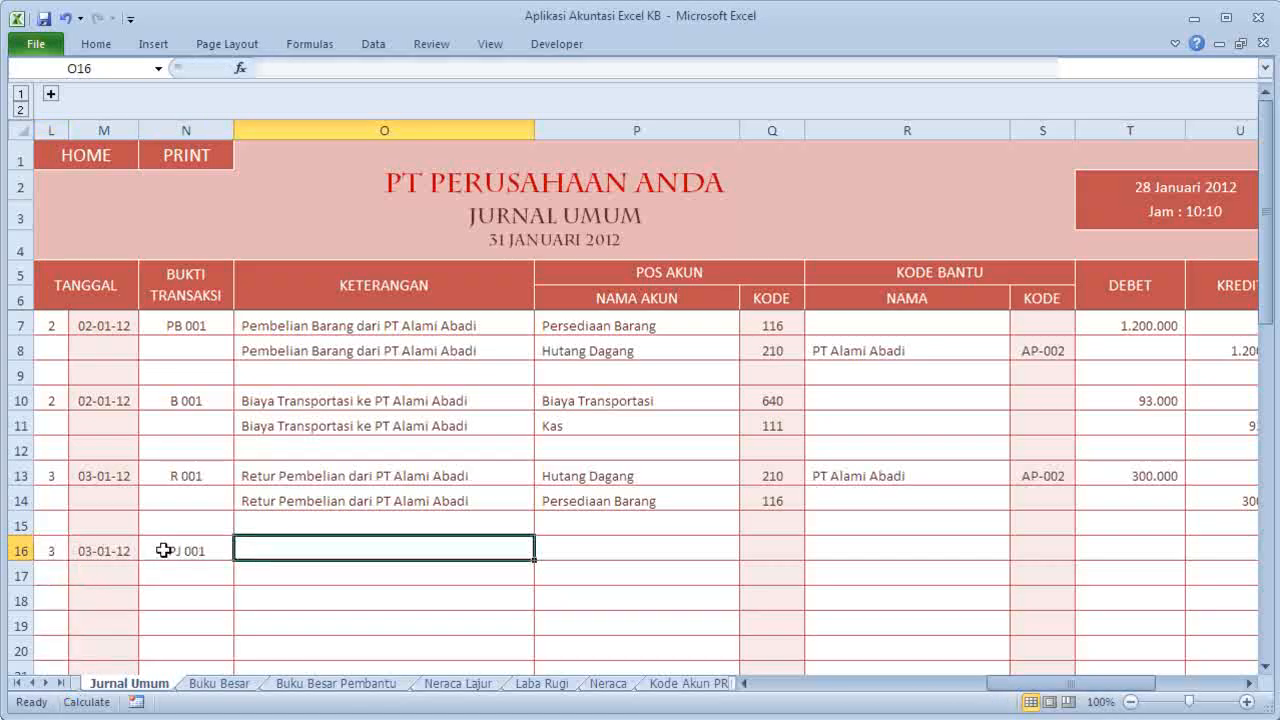
Enter the description "Pembayaran Piutang dari Toko Melati" in the KETERANGAN cell of row 16.
{"action": "type", "text": "Pemba"}
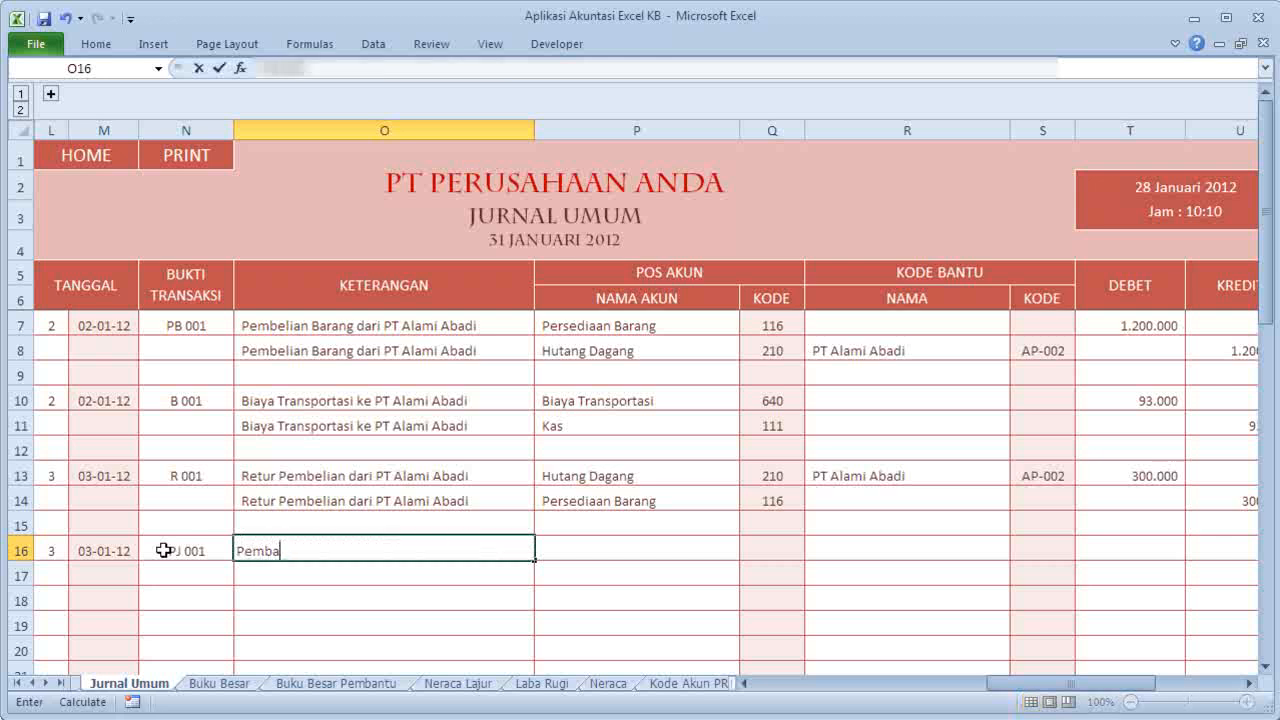
{"action": "type", "text": "yaran Pi"}
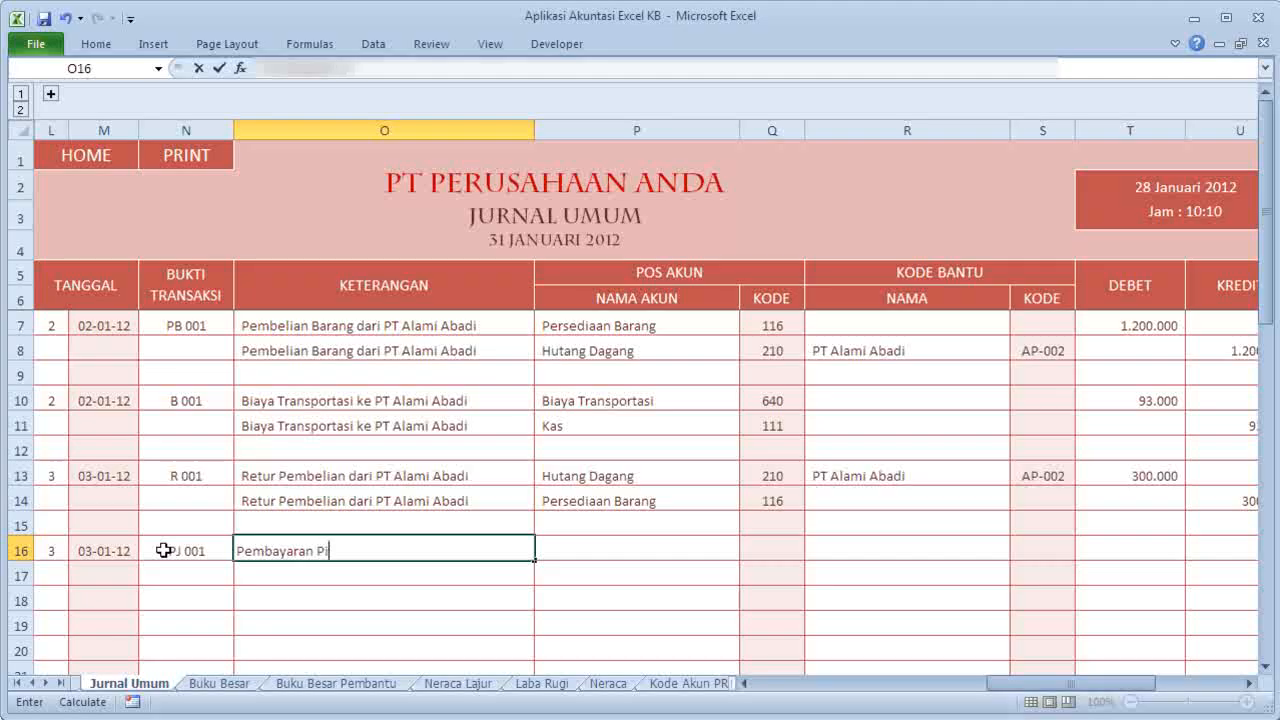
{"action": "type", "text": "utanga"}
{"action": "key", "text": "BackSpace"}
{"action": "type", "text": "dari Toko Mela"}
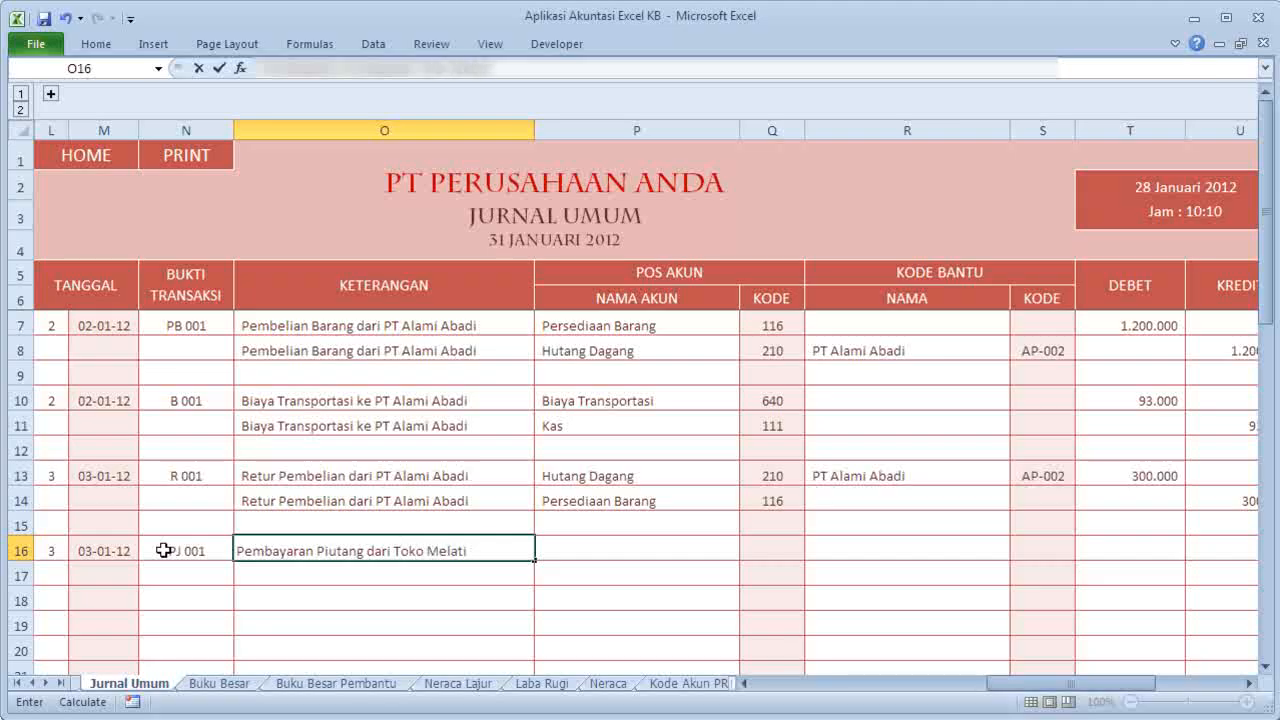
{"action": "type", "text": "ti"}
Set the account name in row 16 to Bank Merdeka.
{"action": "left_click", "coordinate": [609, 551]}
{"action": "left_click", "coordinate": [748, 550]}
{"action": "left_click_drag", "start_coordinate": [752, 595], "coordinate": [750, 588]}
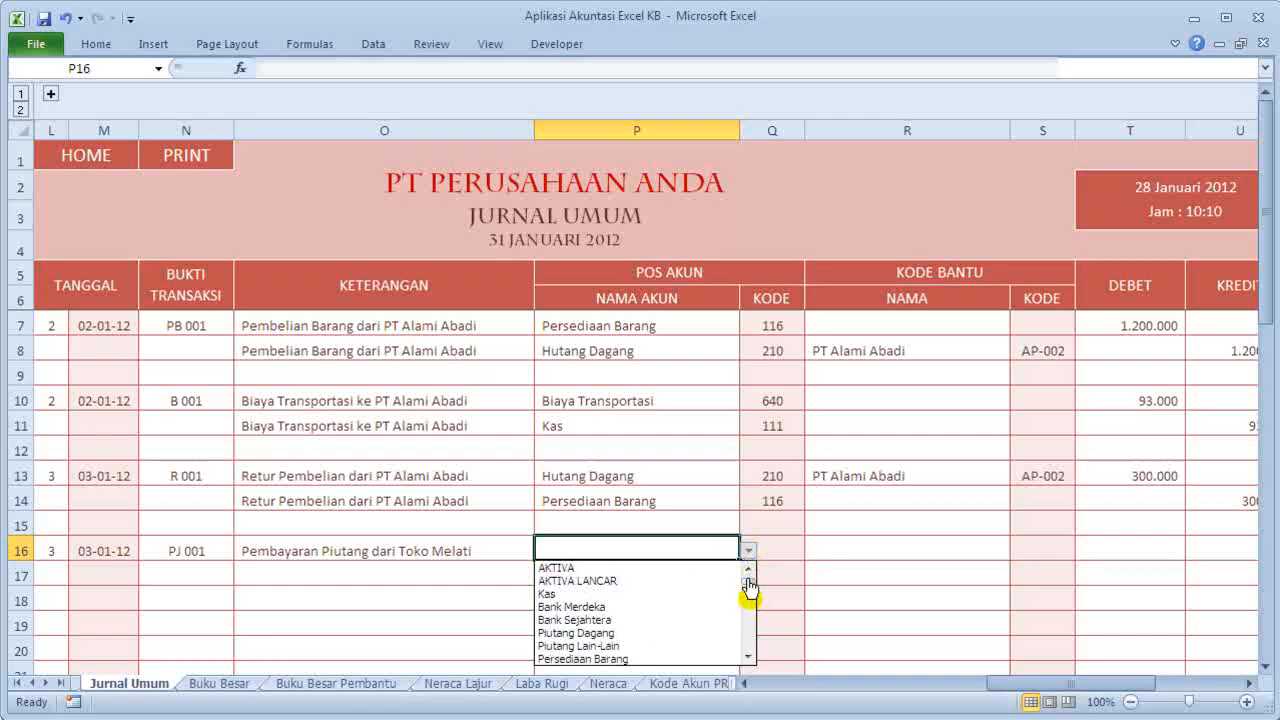
{"action": "left_click", "coordinate": [664, 606]}
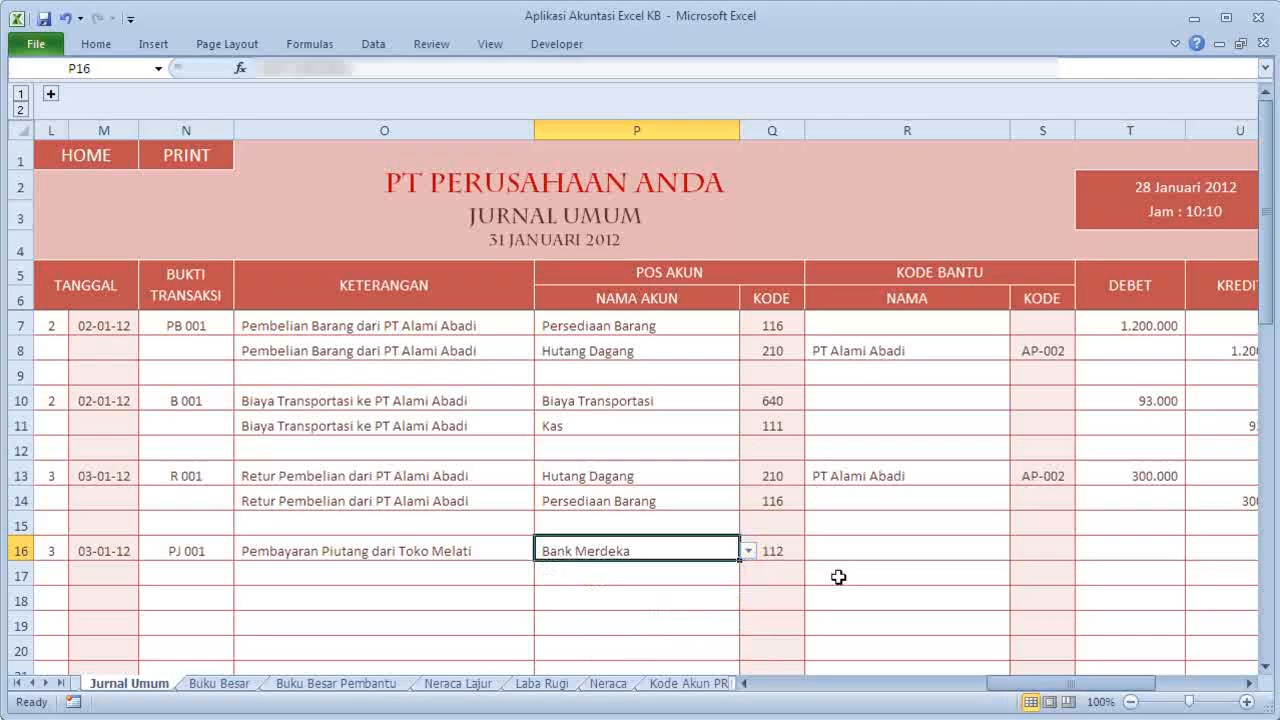
Enter a debit of 1.000.000 for the Bank Merdeka line in row 16.
{"action": "left_click", "coordinate": [1094, 549]}
{"action": "type", "text": "1."}
{"action": "type", "text": "000"}
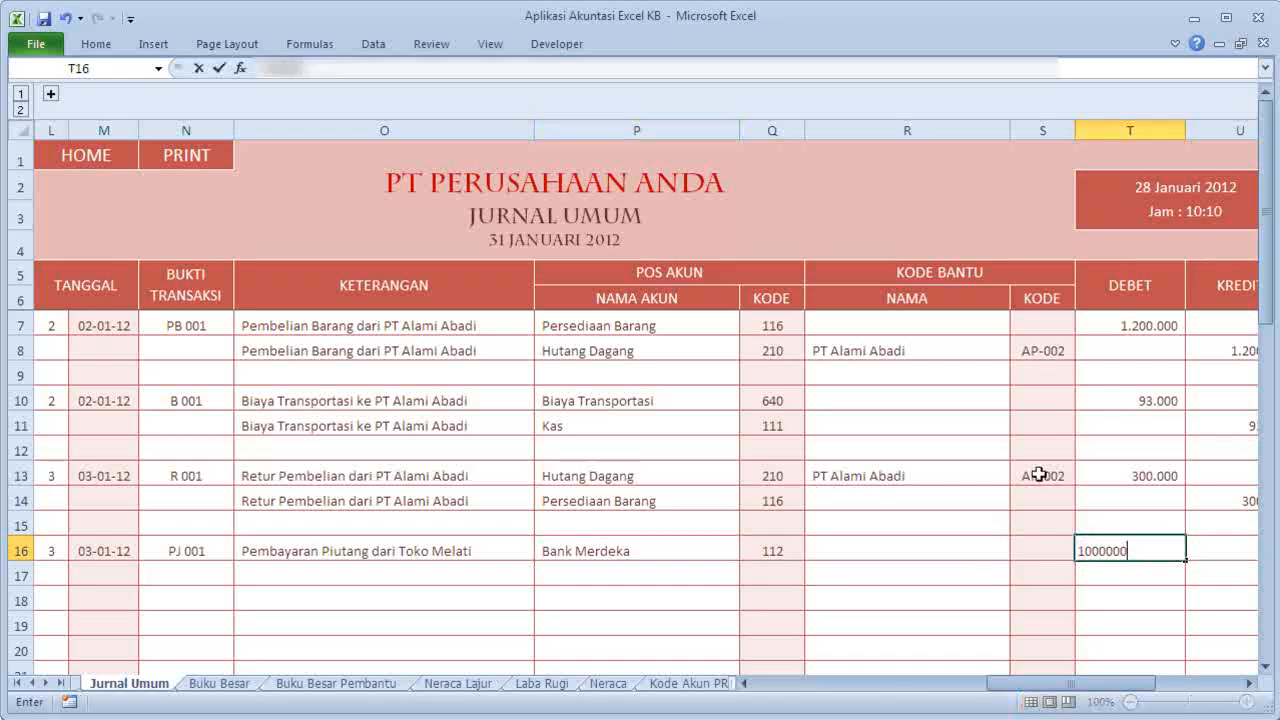
{"action": "type", "text": ".000"}
{"action": "key", "text": "Return"}
Copy the receivable payment description from row 16 into the KETERANGAN cell of row 17.
{"action": "key", "text": "Left"}
{"action": "key", "text": "Left"}
{"action": "key", "text": "Left"}
{"action": "key", "text": "Left"}
{"action": "key", "text": "Left"}
{"action": "key", "text": "Left"}
{"action": "key", "text": "Left"}
{"action": "key", "text": "Right"}
{"action": "key", "text": "Right"}
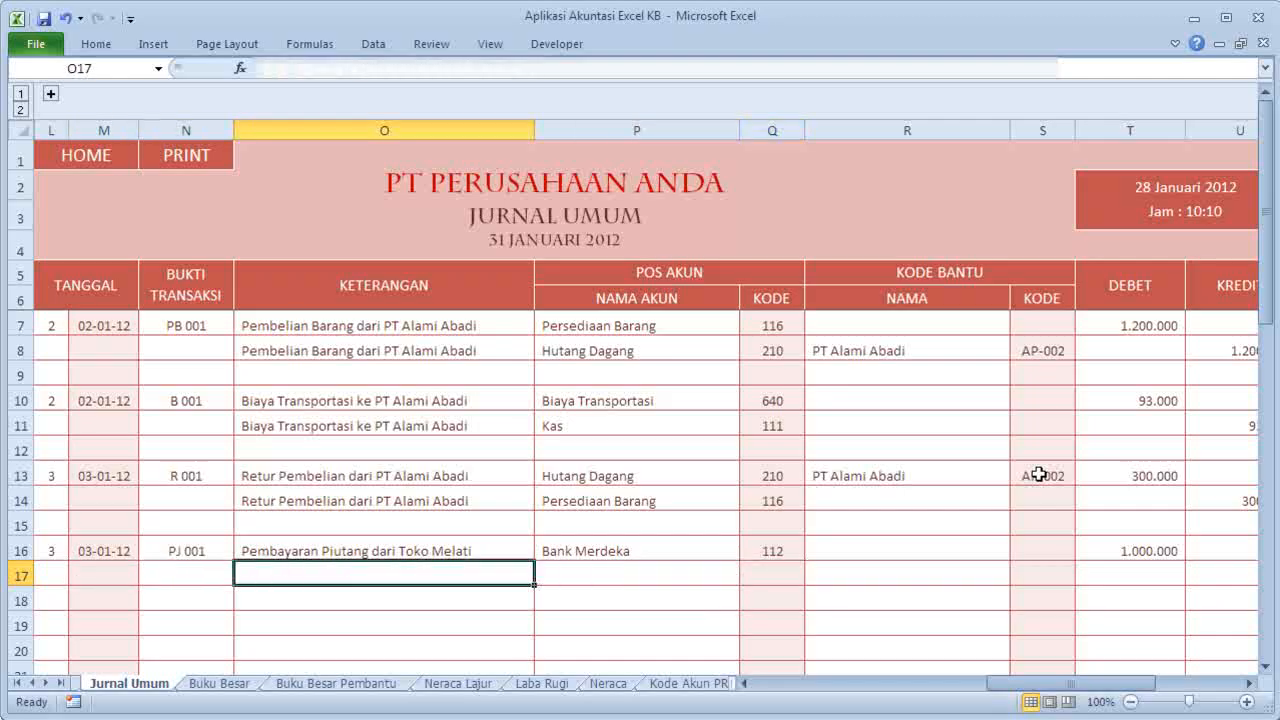
{"action": "key", "text": "Up"}
{"action": "key", "text": "ctrl+c"}
{"action": "key", "text": "Down"}
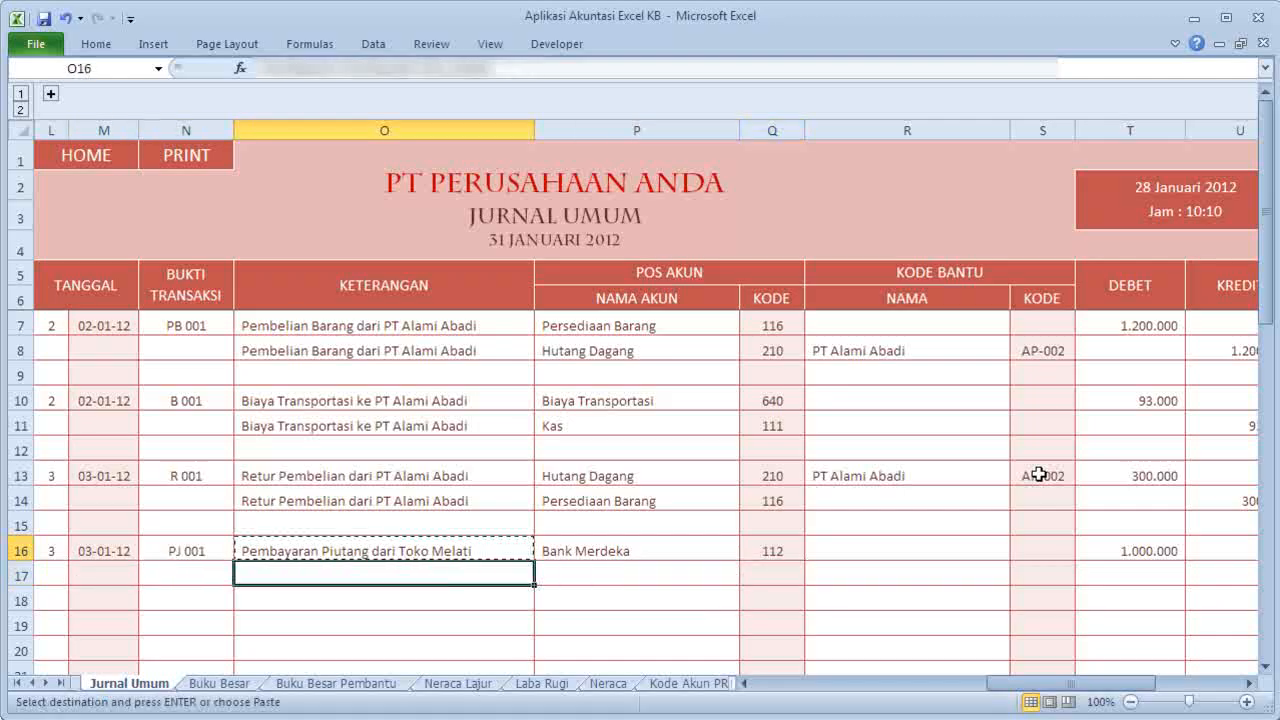
{"action": "key", "text": "Return"}
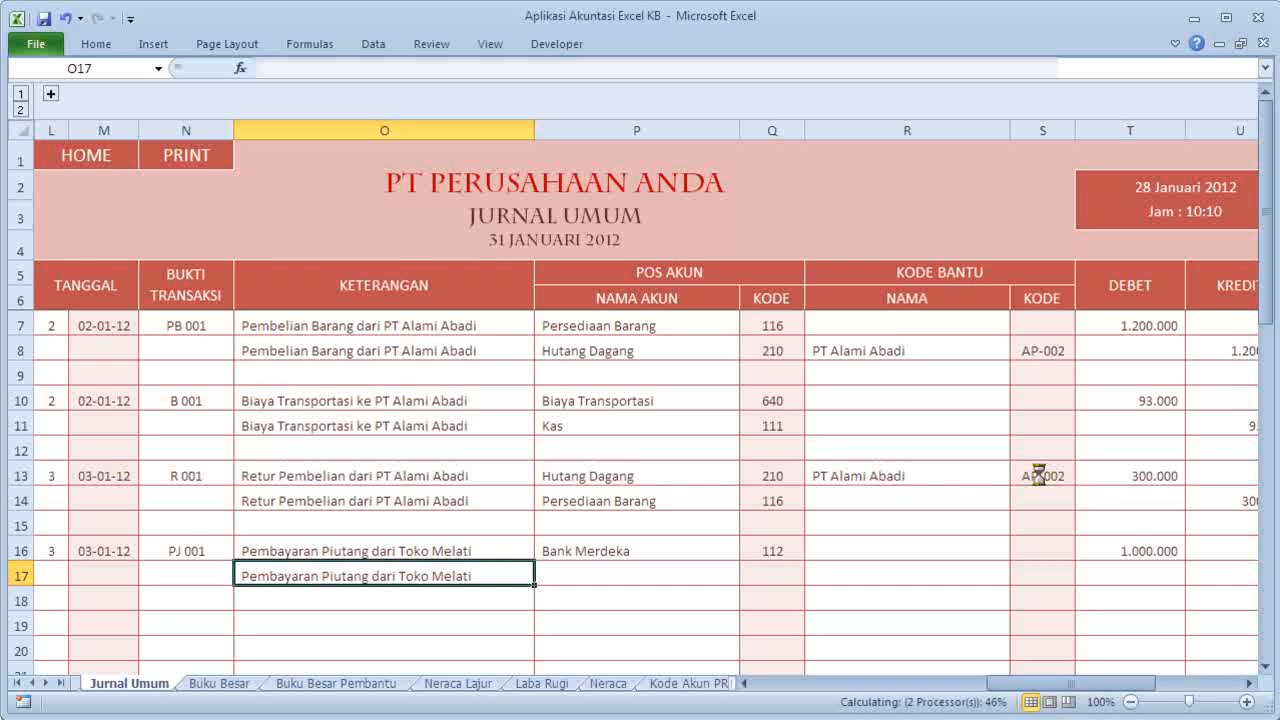
Set the account name in row 17 to Piutang Dagang.
{"action": "key", "text": "Right"}
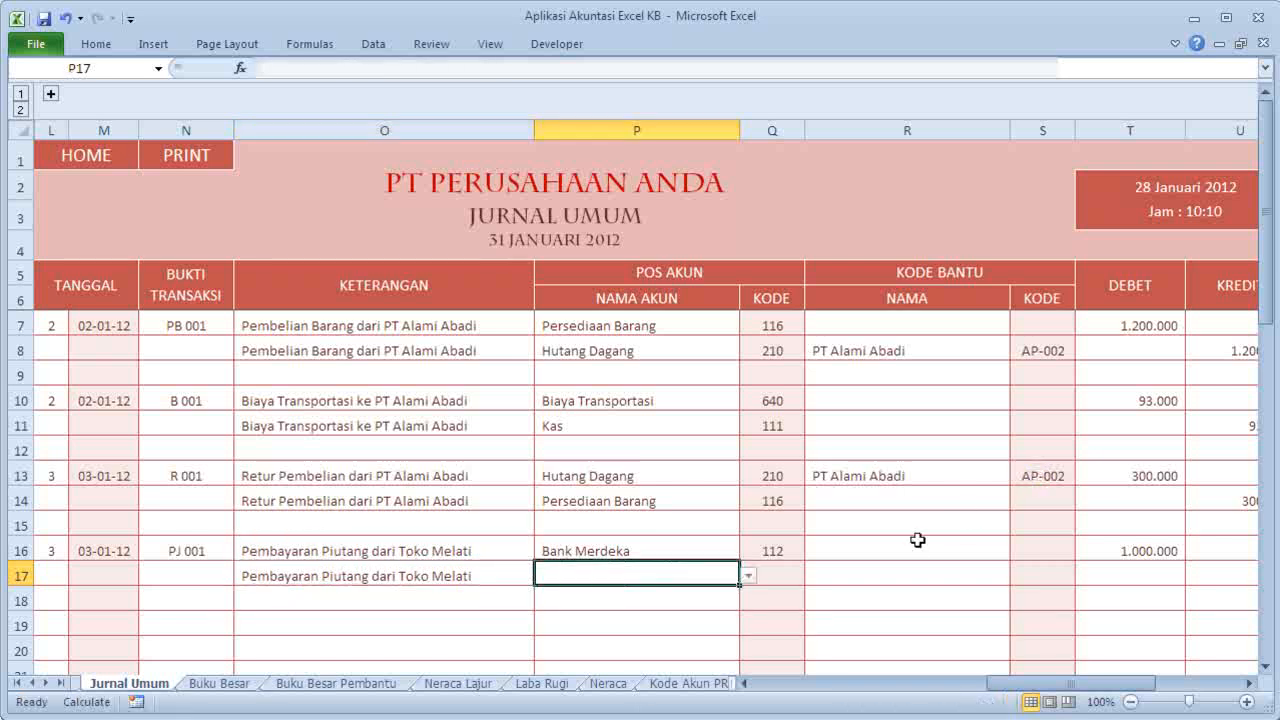
{"action": "left_click", "coordinate": [748, 577]}
{"action": "left_click_drag", "start_coordinate": [750, 626], "coordinate": [750, 602]}
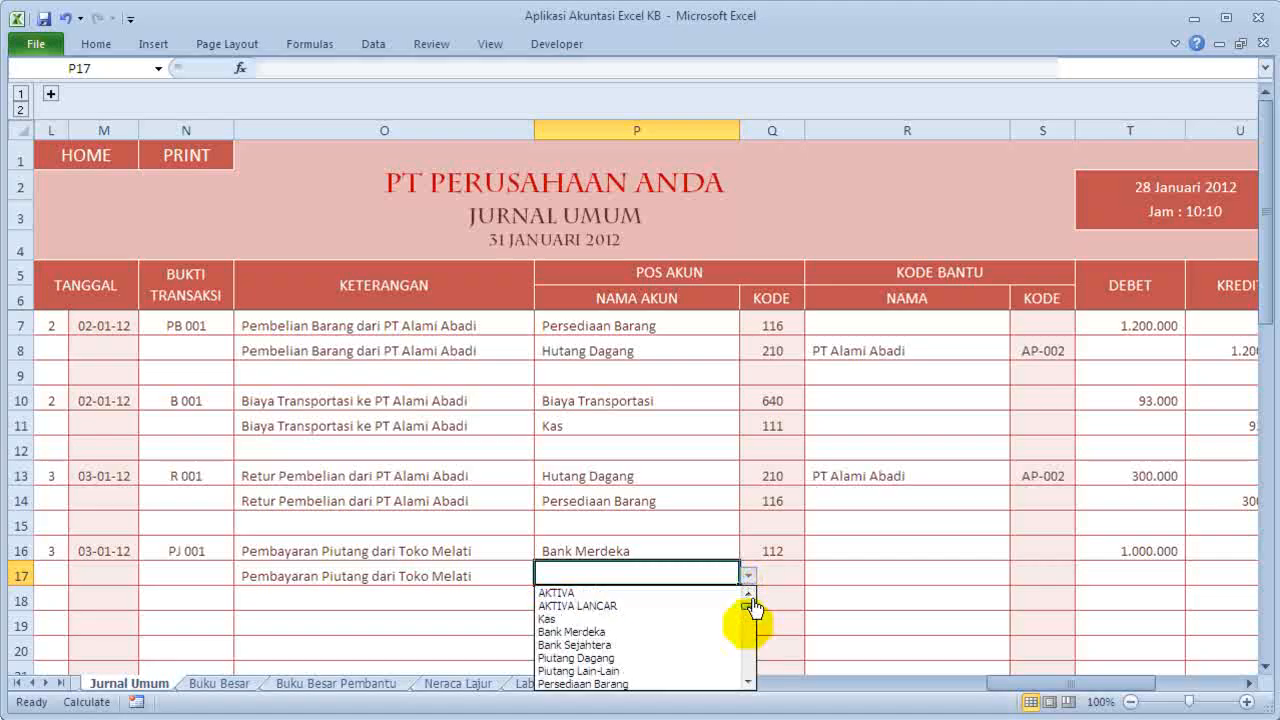
{"action": "left_click", "coordinate": [670, 667]}
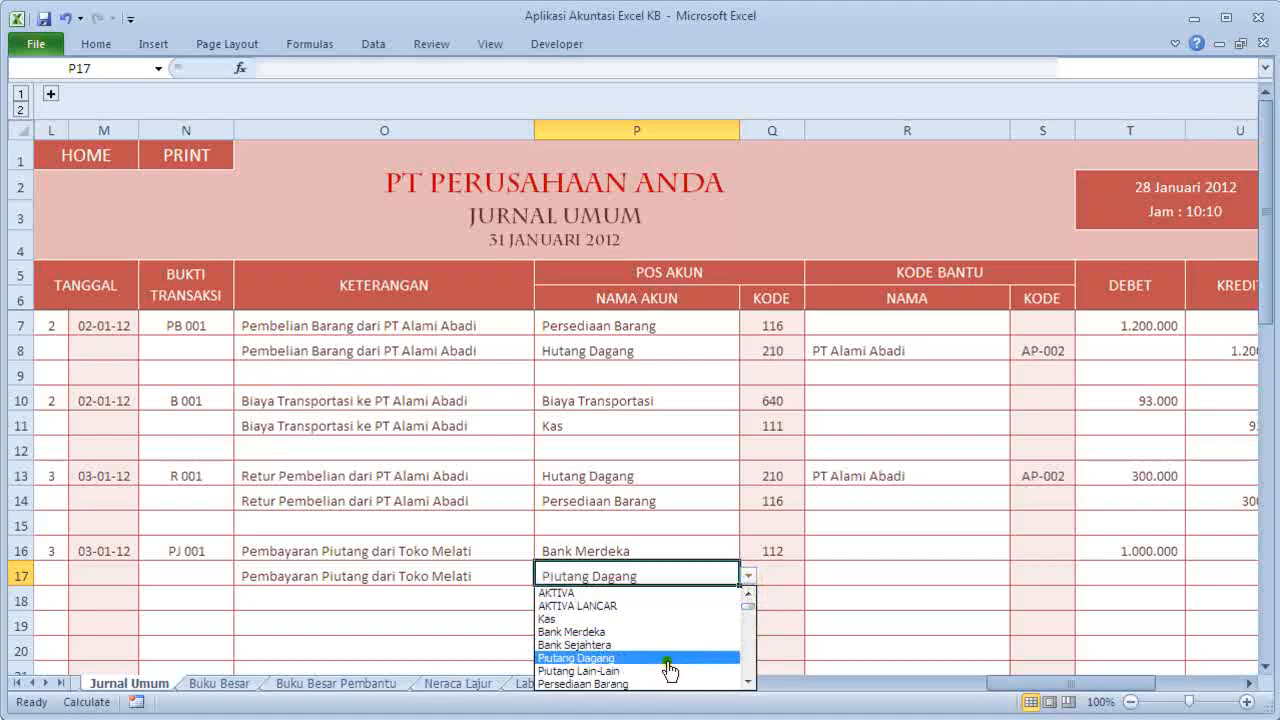
Set the KODE BANTU name in row 17 to Toko Melati.
{"action": "left_click", "coordinate": [878, 570]}
{"action": "left_click", "coordinate": [1018, 577]}
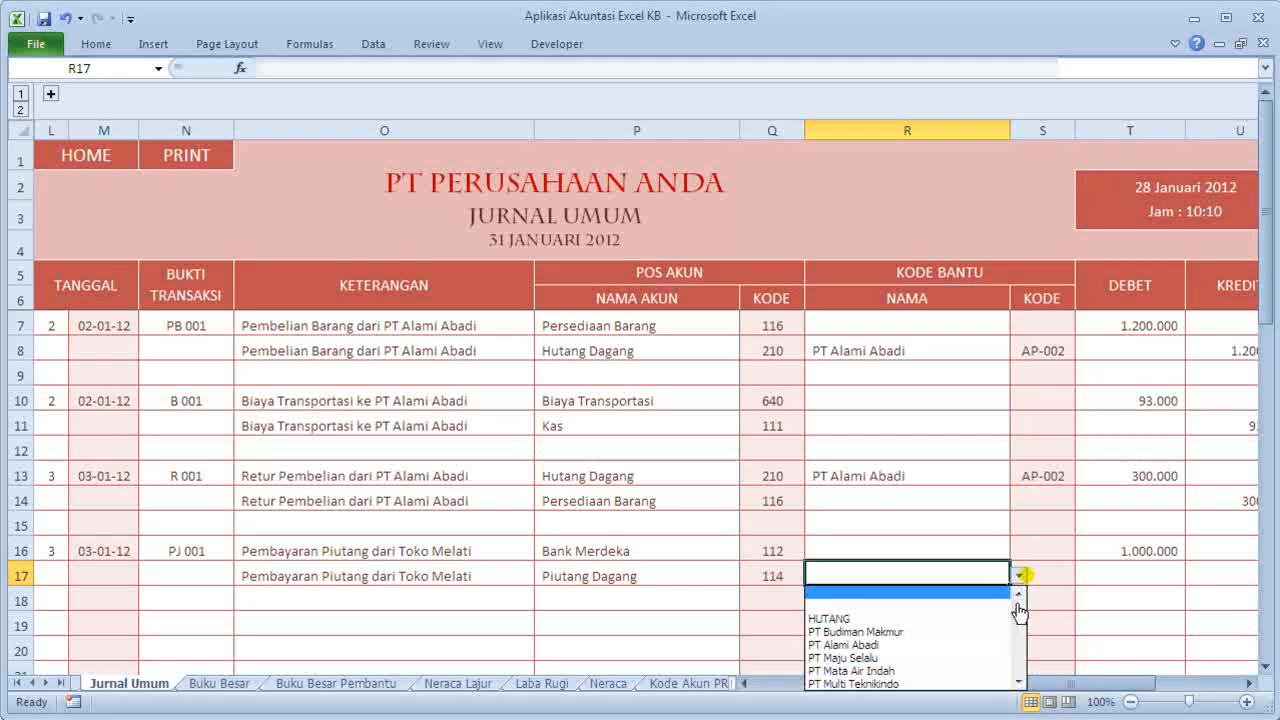
{"action": "scroll", "coordinate": [1018, 621], "scroll_direction": "up", "scroll_amount": 3}
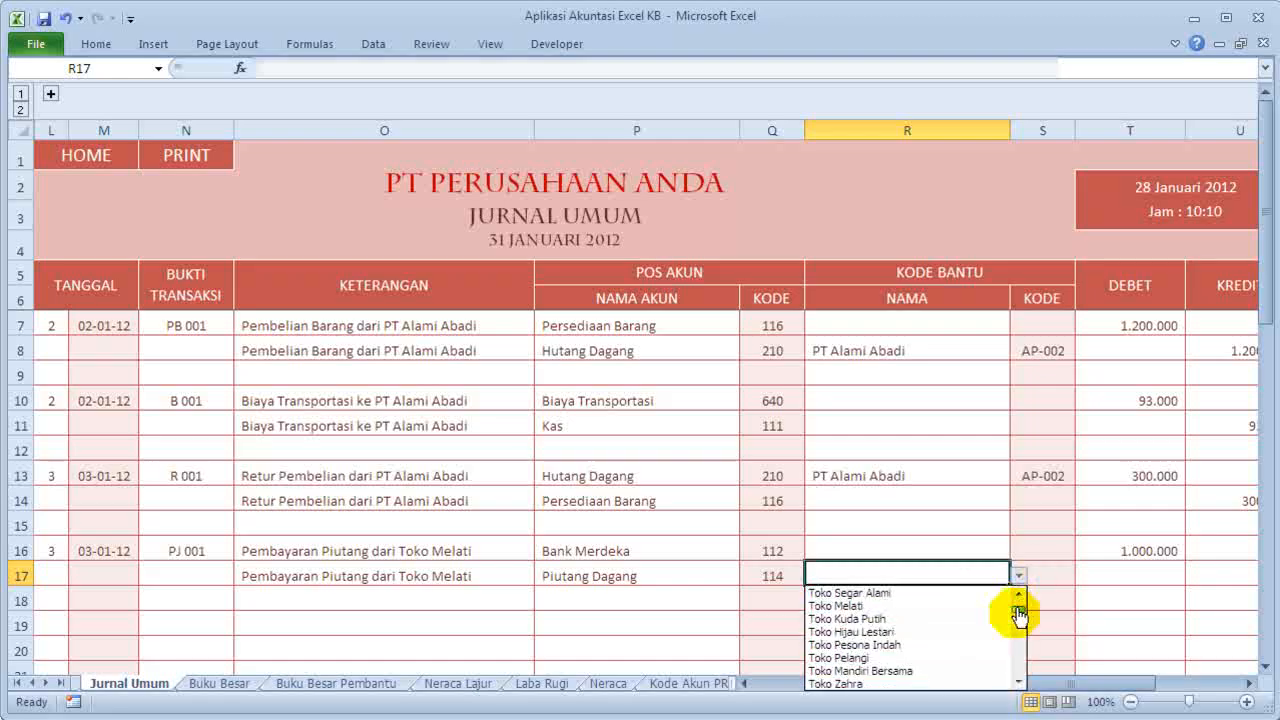
{"action": "left_click", "coordinate": [996, 606]}
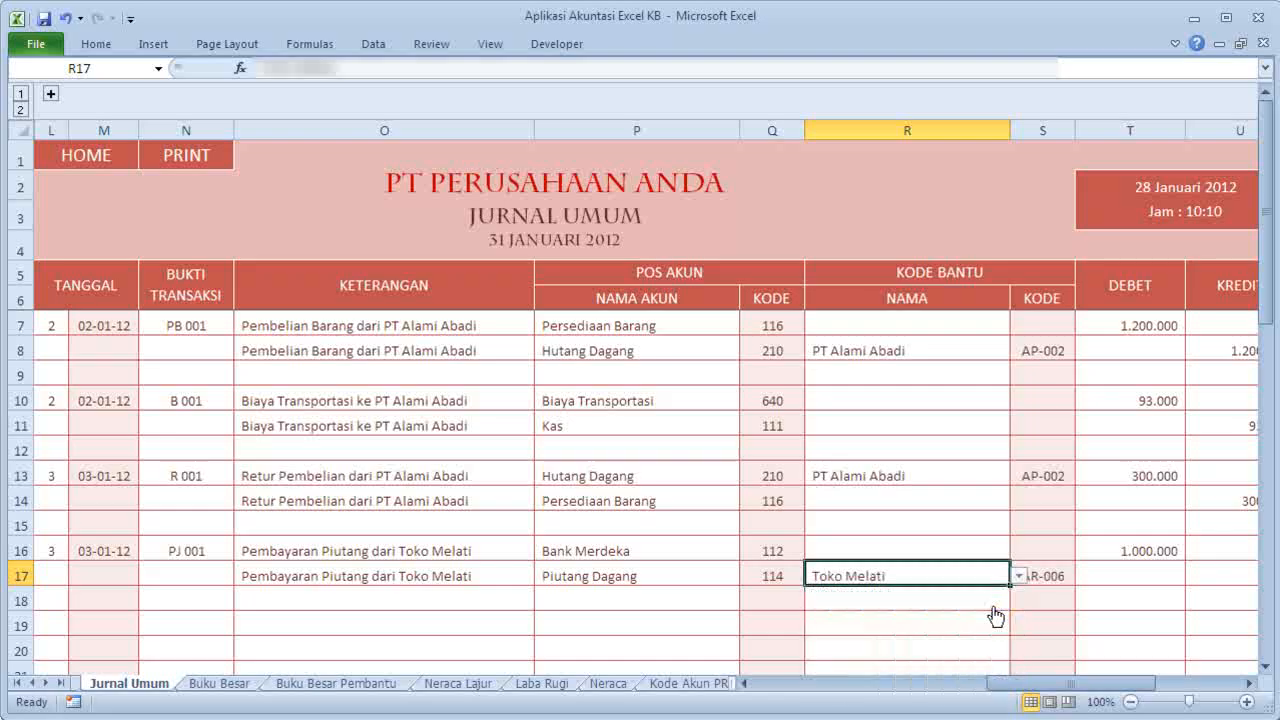
Enter a credit of 1.000.000 for the Piutang Dagang line in row 17.
{"action": "key", "text": "Tab"}
{"action": "key", "text": "Tab"}
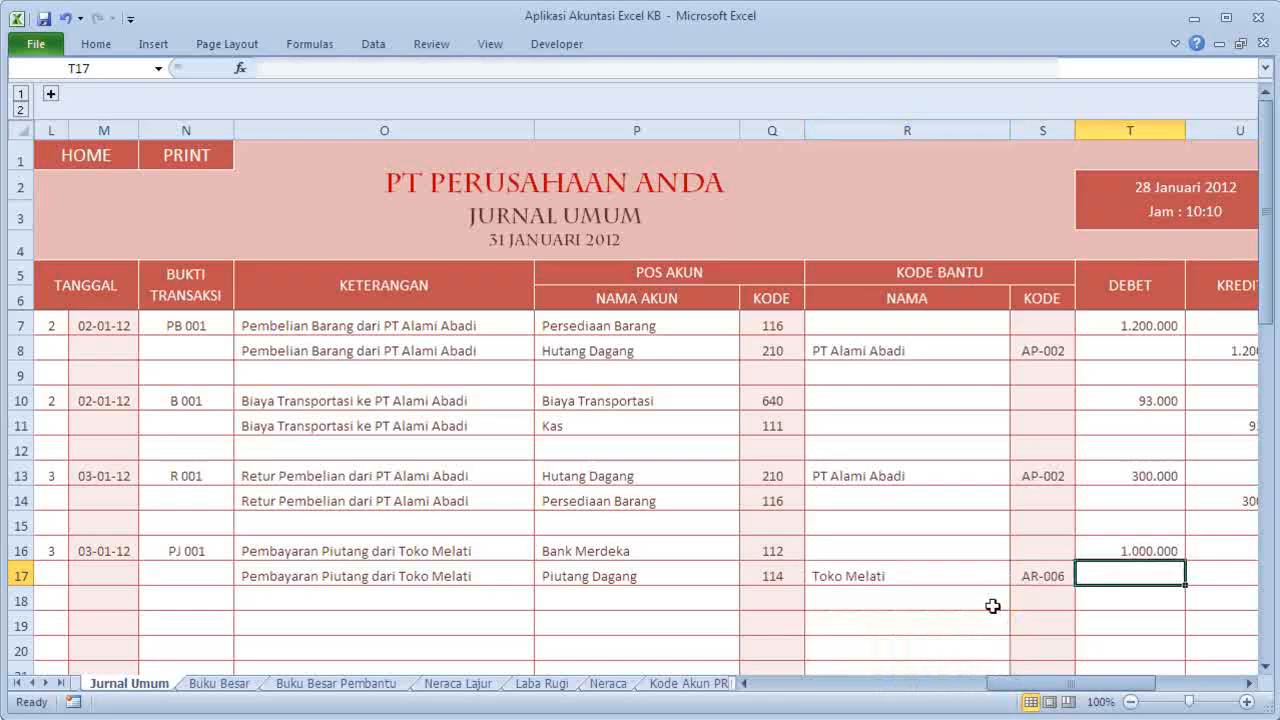
{"action": "key", "text": "Tab"}
{"action": "type", "text": "1000000"}
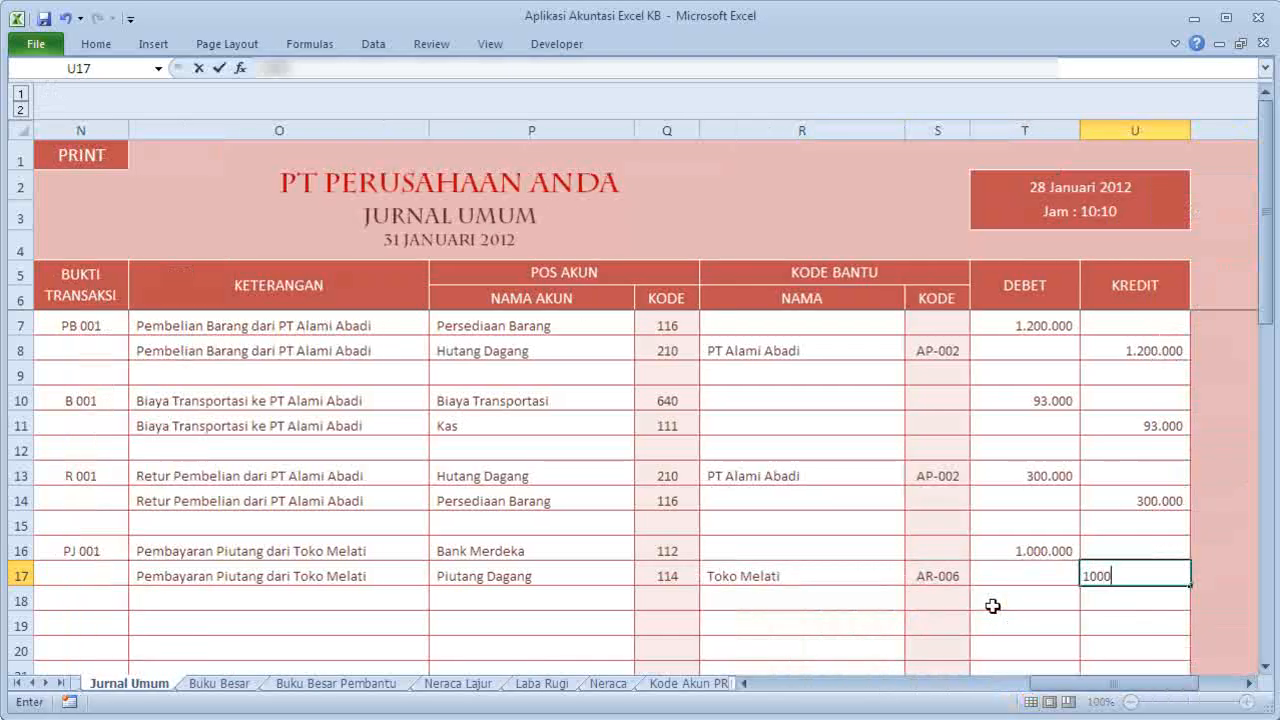
{"action": "key", "text": "Return"}
Set the day in row 272 to 30 and enter K 002 as its BUKTI TRANSAKSI.
{"action": "key", "text": "Left"}
{"action": "key", "text": "Left"}
{"action": "key", "text": "Left"}
{"action": "key", "text": "Left"}
{"action": "key", "text": "Left"}
{"action": "key", "text": "Left"}
{"action": "key", "text": "Left"}
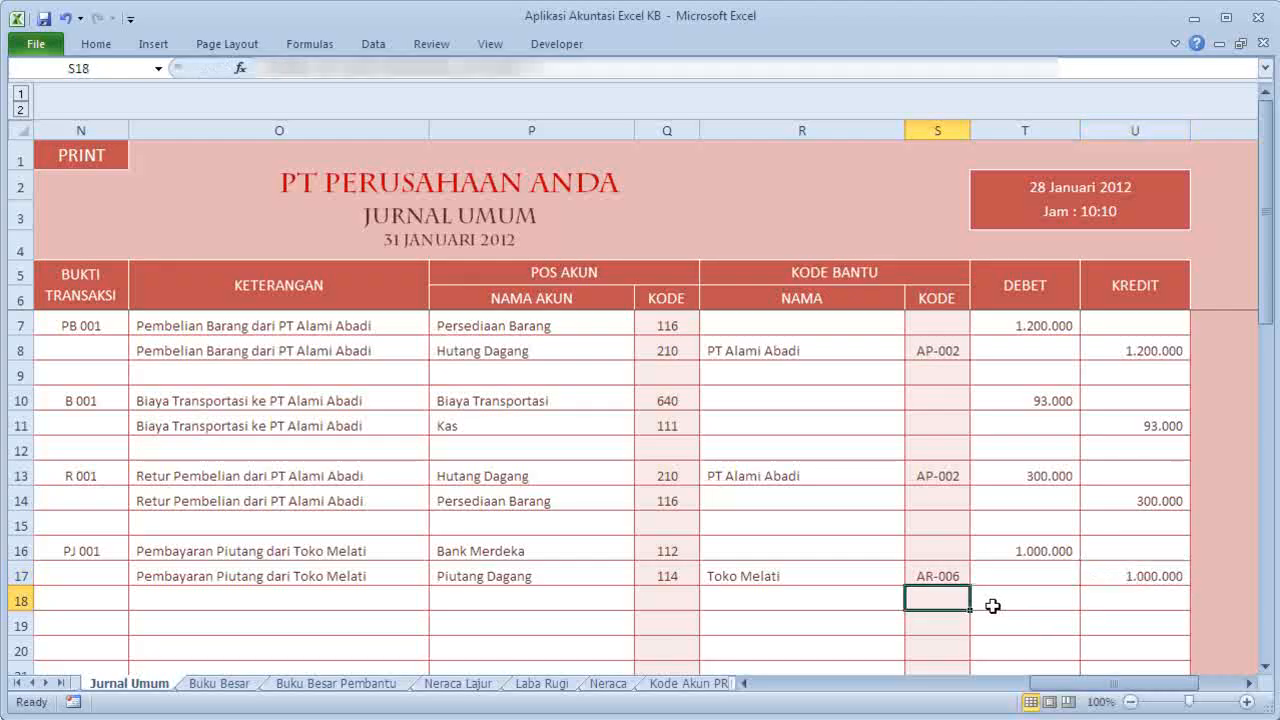
{"action": "key", "text": "Left"}
{"action": "key", "text": "Left"}
{"action": "key", "text": "Down"}
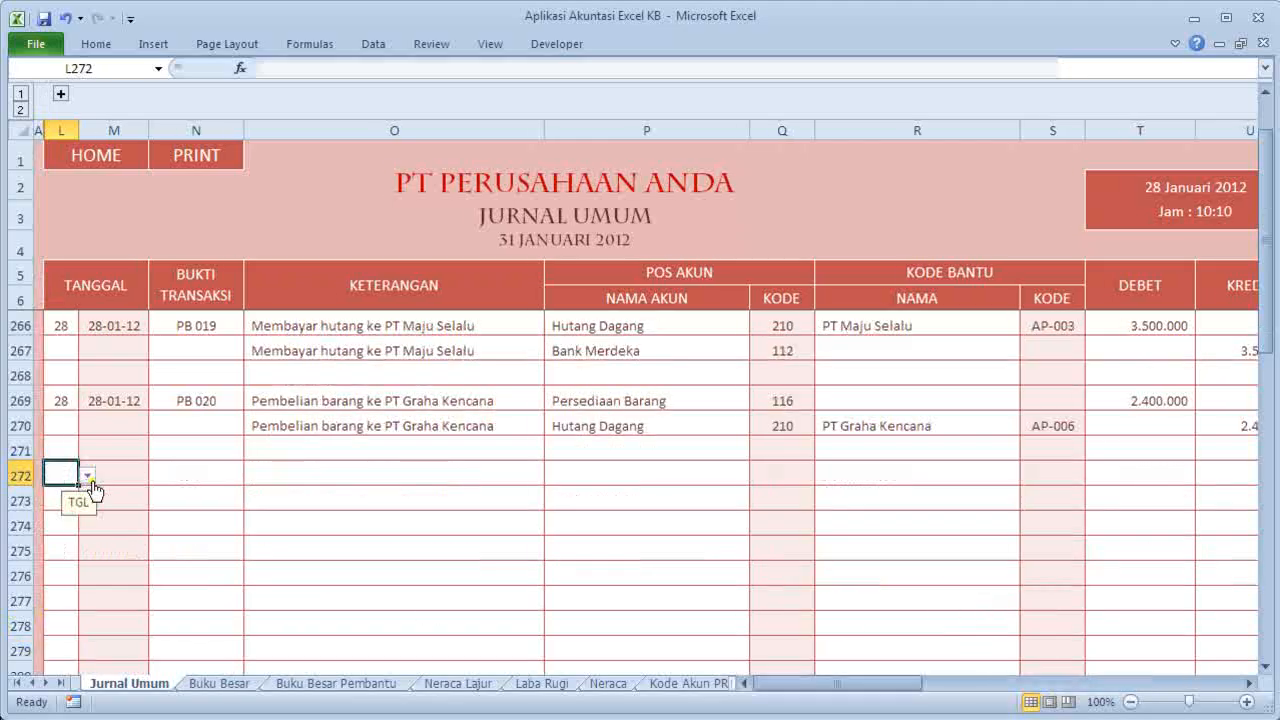
{"action": "left_click", "coordinate": [88, 477]}
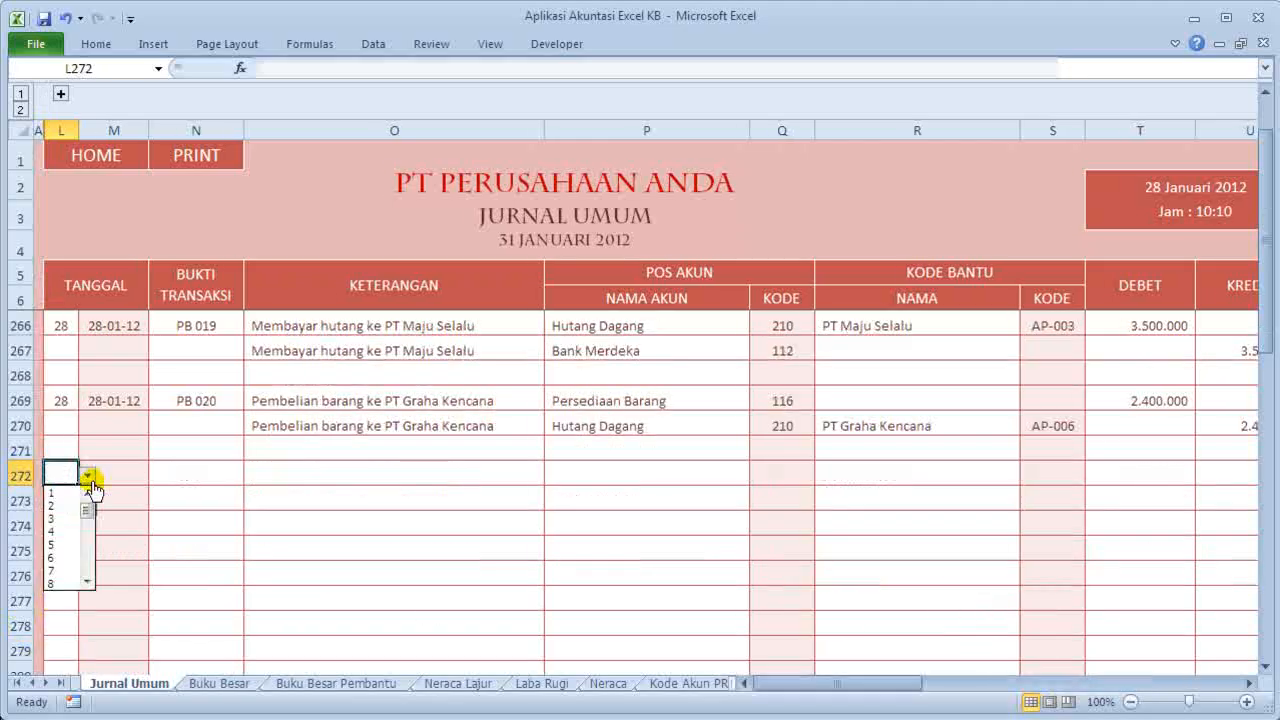
{"action": "left_click_drag", "start_coordinate": [91, 512], "coordinate": [90, 581]}
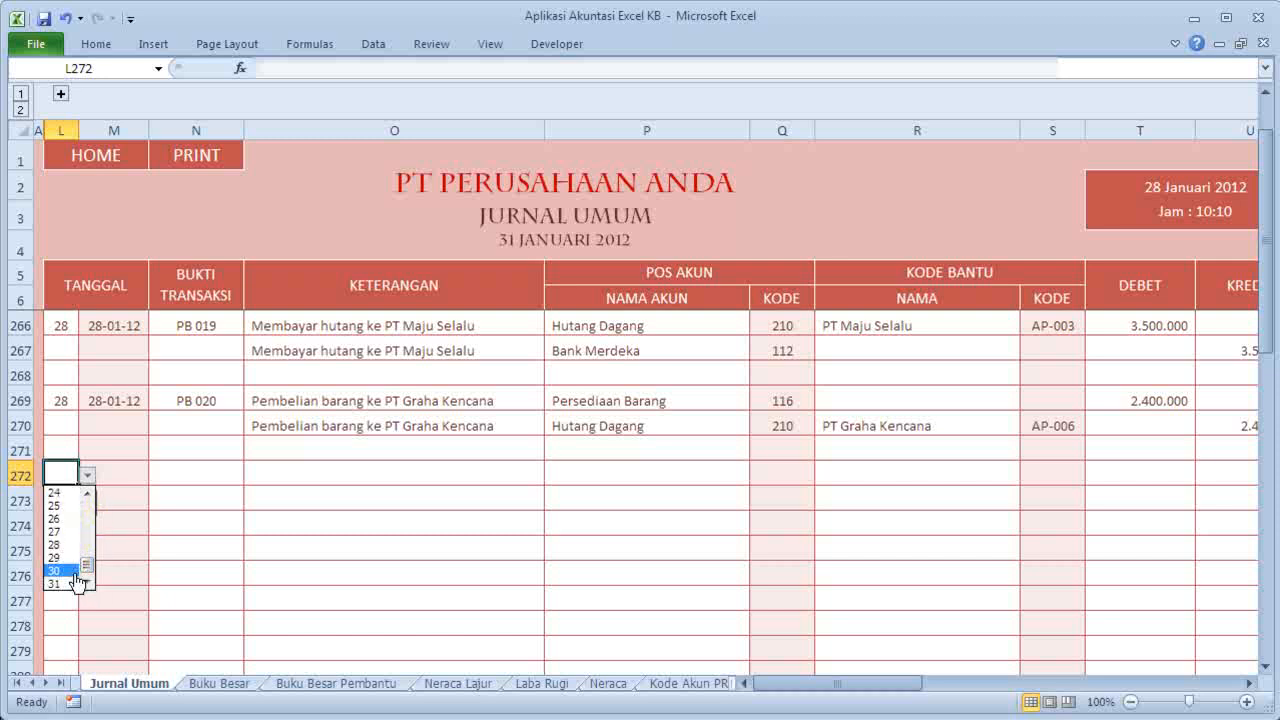
{"action": "left_click", "coordinate": [60, 570]}
{"action": "left_click", "coordinate": [200, 477]}
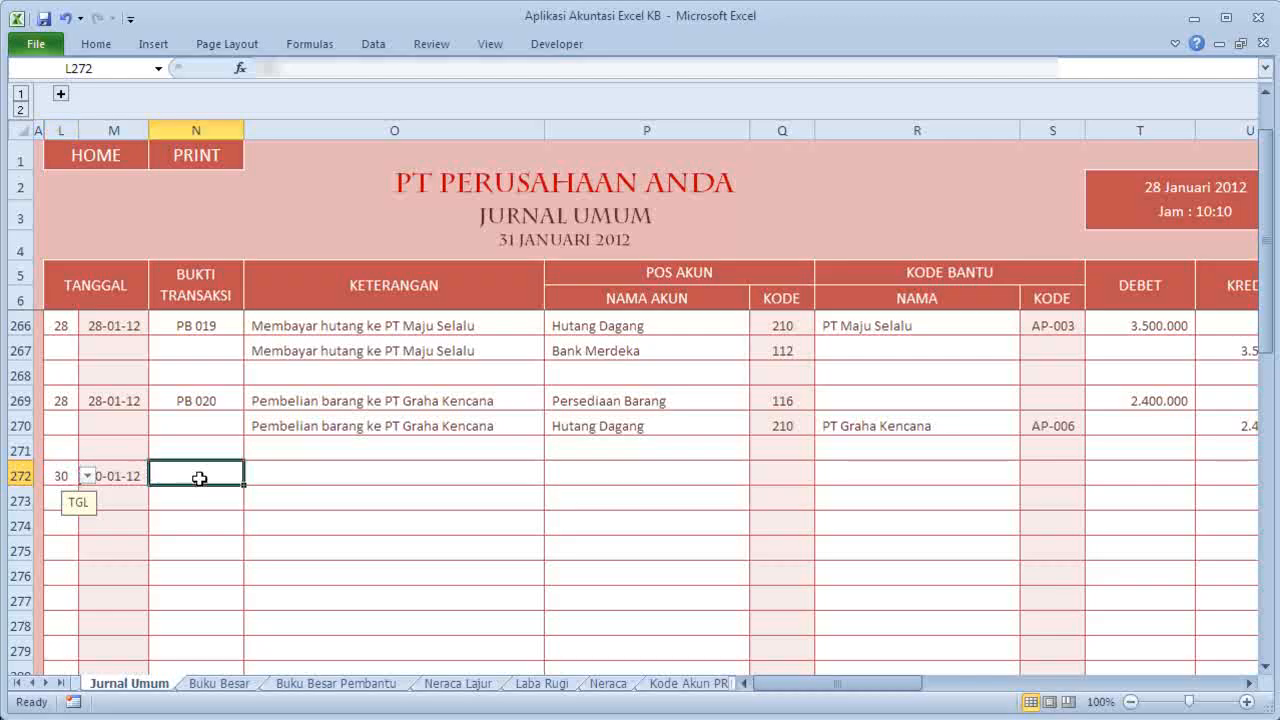
{"action": "type", "text": "K 002"}
{"action": "key", "text": "Tab"}
Enter the description "Penarikan dari Bank Sejahtera ke Kas" in the KETERANGAN cell of row 272.
{"action": "type", "text": "Penarikan dari Bank Sejahtera ke Ka"}
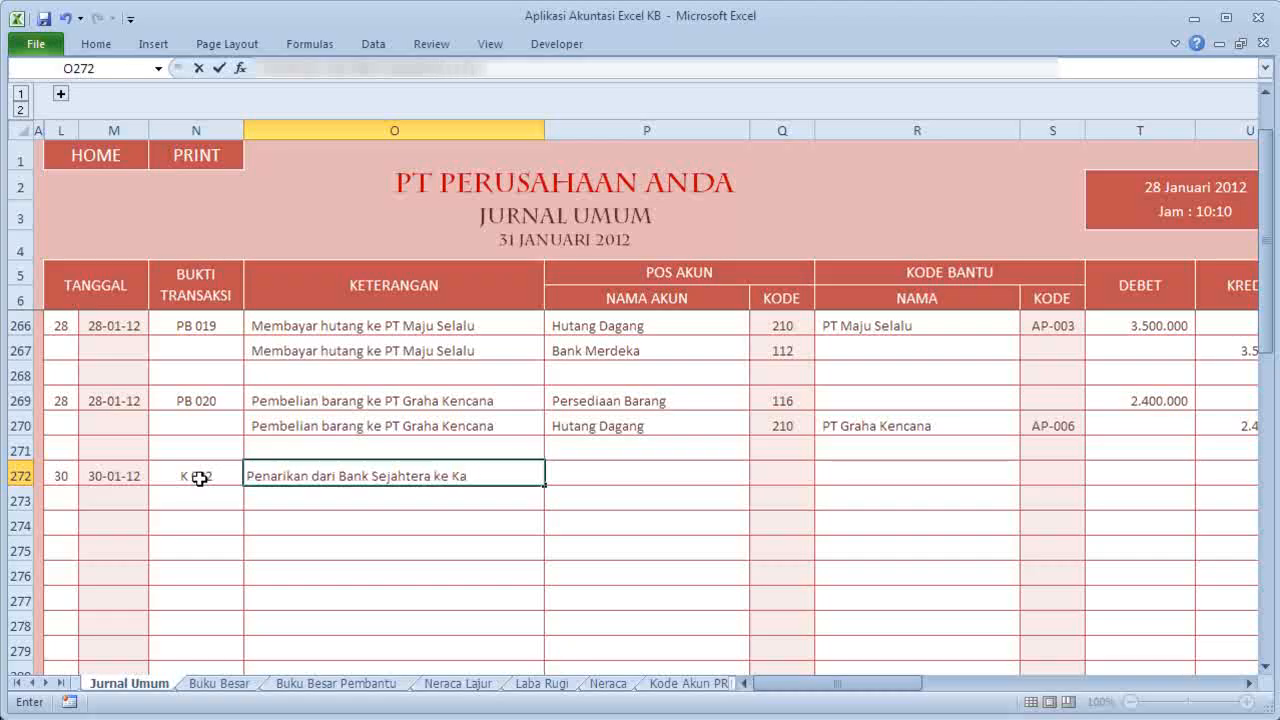
{"action": "type", "text": "s"}
{"action": "key", "text": "Tab"}
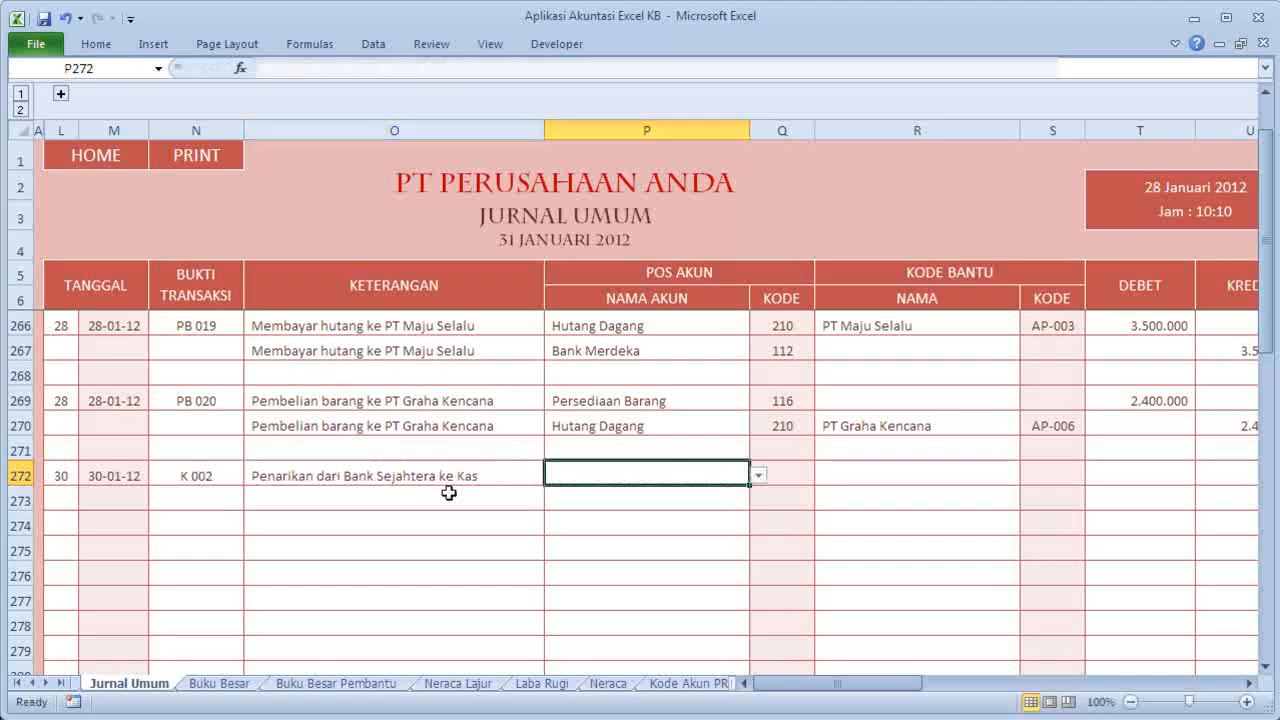
Set the account name in row 272 to Kas and enter a debit of 7.500.000.
{"action": "left_click", "coordinate": [757, 478]}
{"action": "left_click_drag", "start_coordinate": [758, 527], "coordinate": [762, 494]}
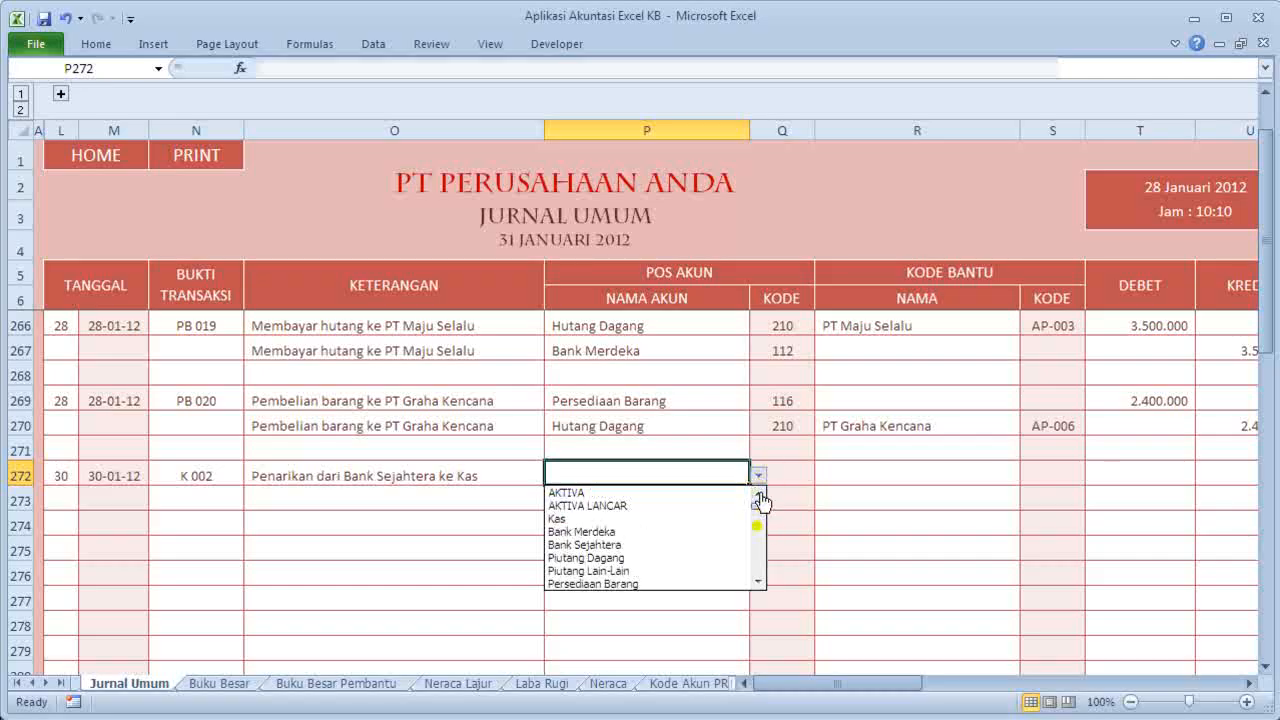
{"action": "left_click", "coordinate": [719, 519]}
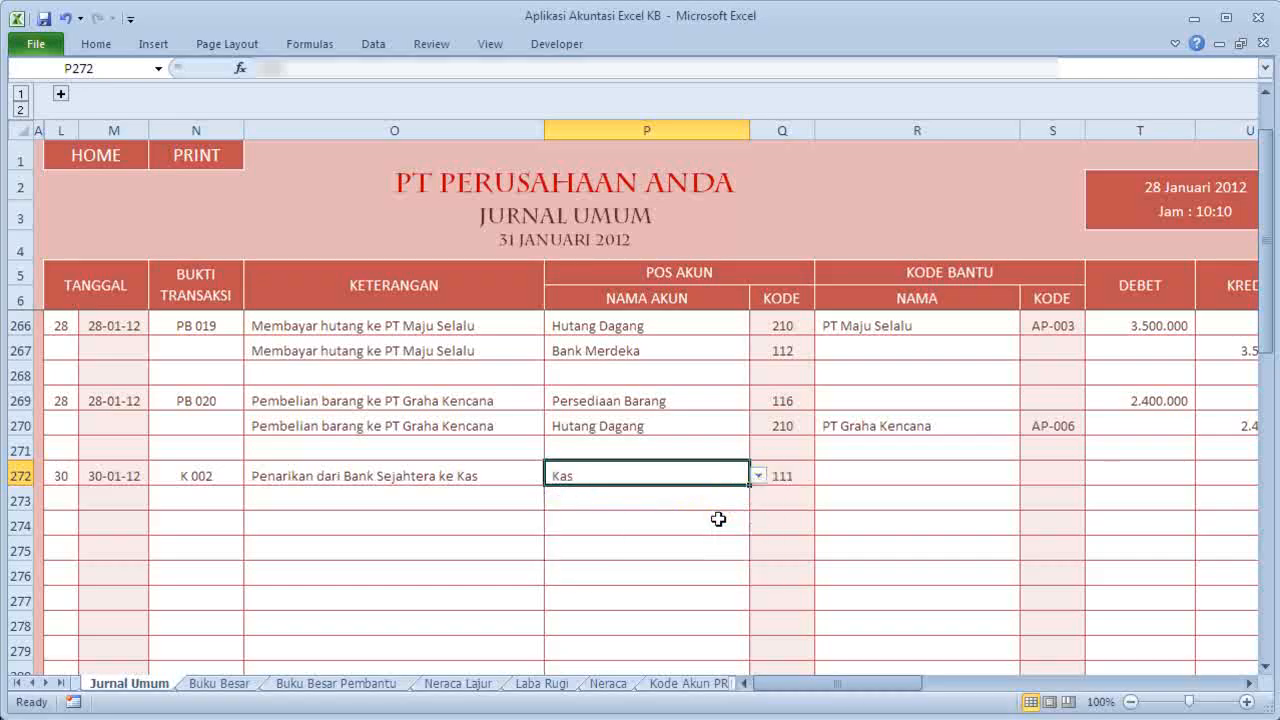
{"action": "left_click", "coordinate": [1118, 476]}
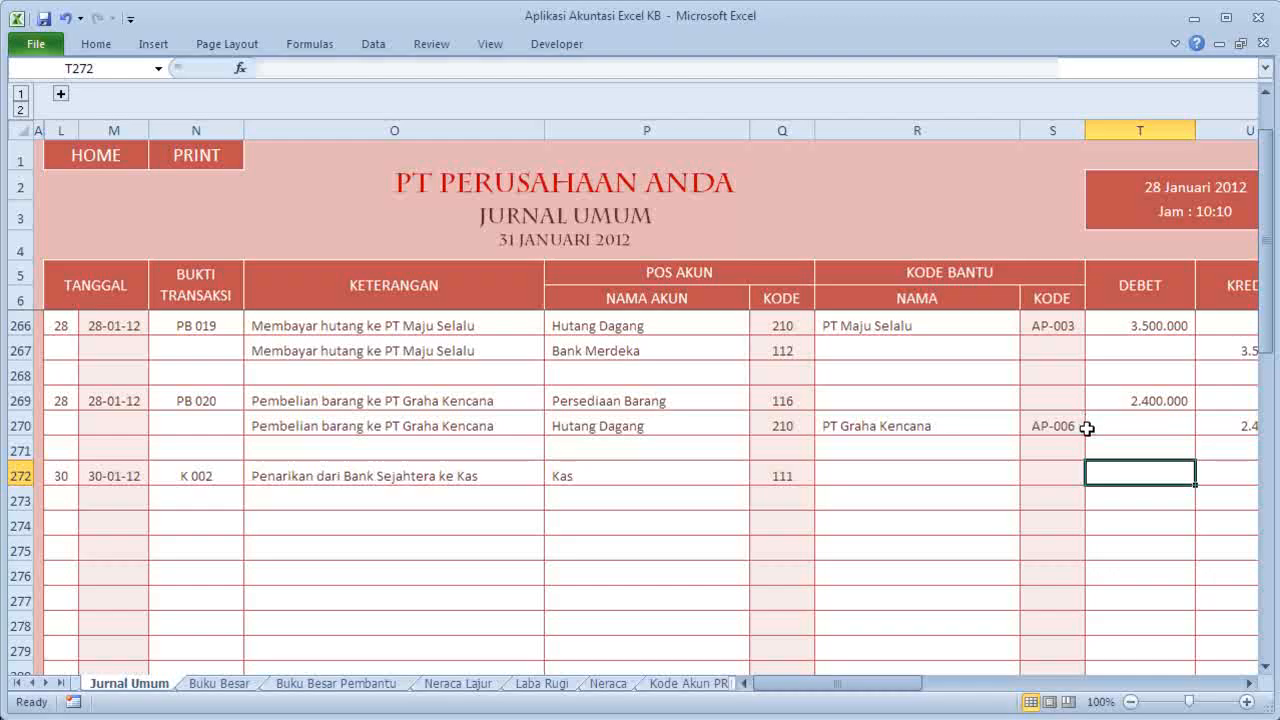
{"action": "type", "text": "7500000"}
{"action": "key", "text": "Return"}
Copy the description "Penarikan dari Bank Sejahtera ke Kas" from row 272 into the KETERANGAN cell of row 273.
{"action": "key", "text": "Left"}
{"action": "key", "text": "Left"}
{"action": "key", "text": "Left"}
{"action": "key", "text": "Left"}
{"action": "key", "text": "Left"}
{"action": "key", "text": "Left"}
{"action": "key", "text": "Left"}
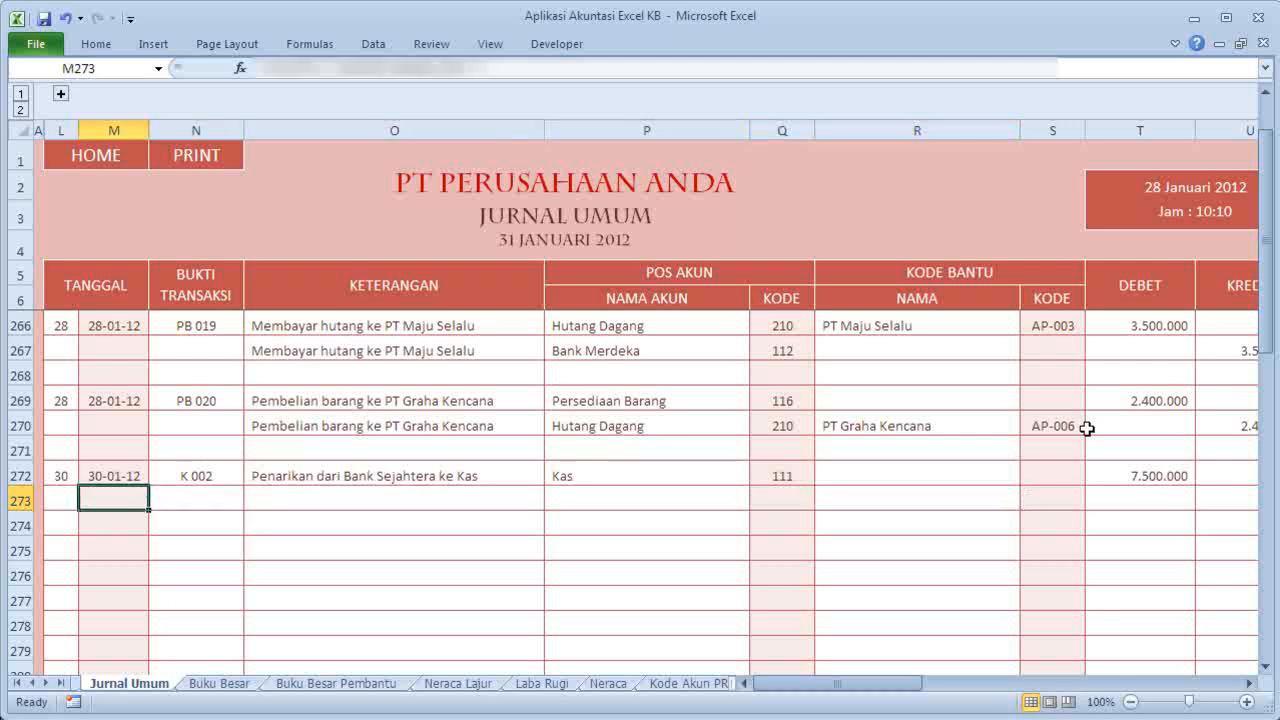
{"action": "key", "text": "Right"}
{"action": "key", "text": "Right"}
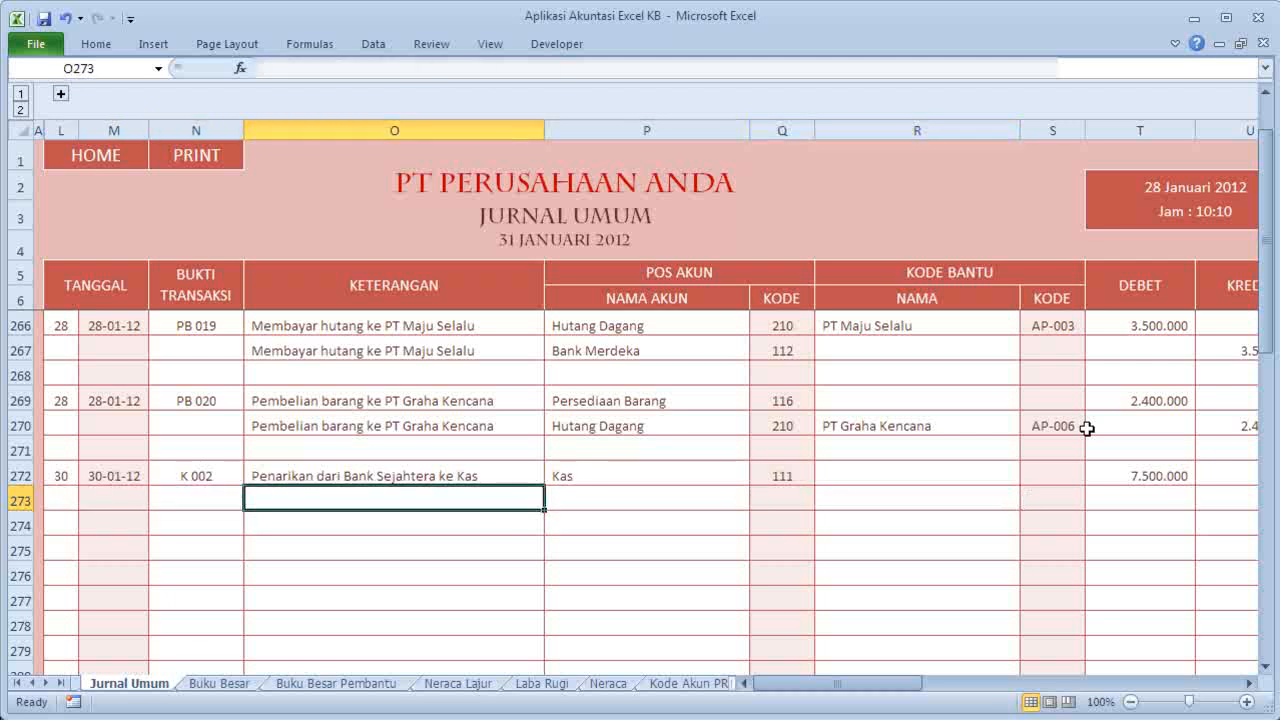
{"action": "key", "text": "Up"}
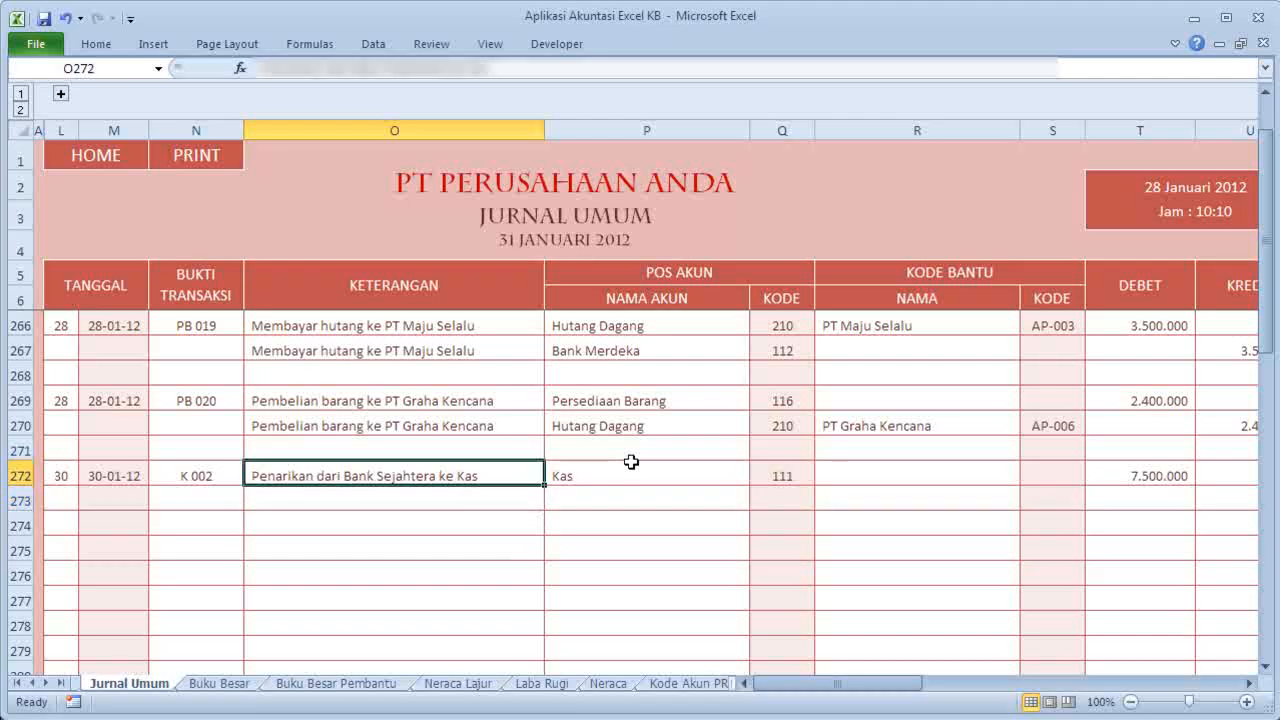
{"action": "key", "text": "ctrl+c"}
{"action": "key", "text": "Down"}
{"action": "key", "text": "ctrl+v"}
{"action": "key", "text": "Right"}
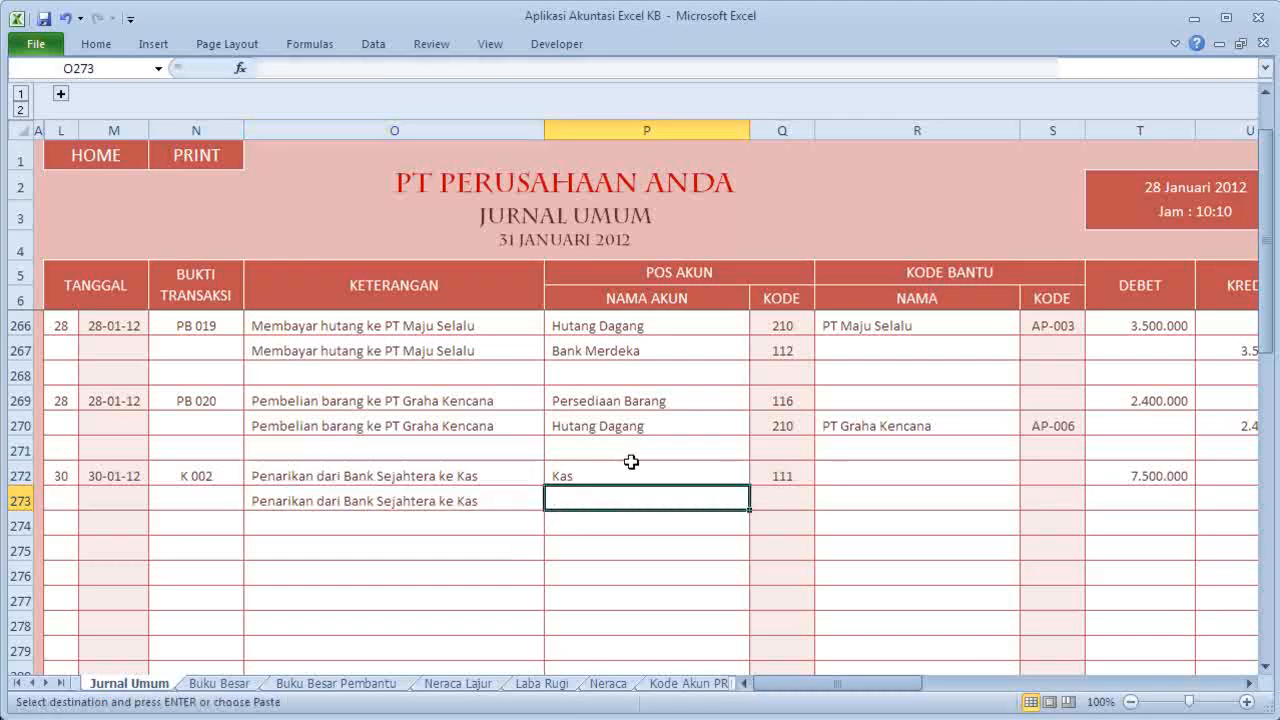
{"action": "key", "text": "Escape"}
Set the account name in row 273 to Bank Sejahtera and enter a credit of 7.500.000.
{"action": "left_click", "coordinate": [759, 500]}
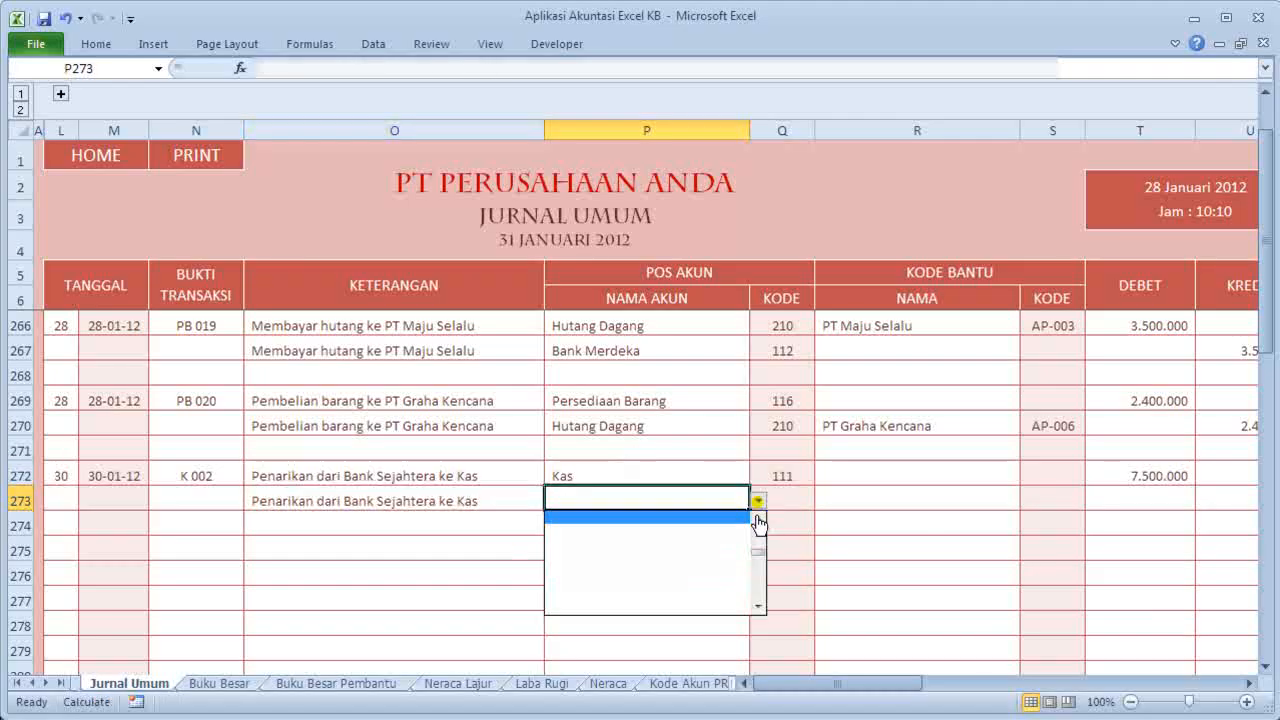
{"action": "left_click", "coordinate": [759, 558]}
{"action": "left_click_drag", "start_coordinate": [759, 558], "coordinate": [761, 498]}
{"action": "left_click", "coordinate": [714, 576]}
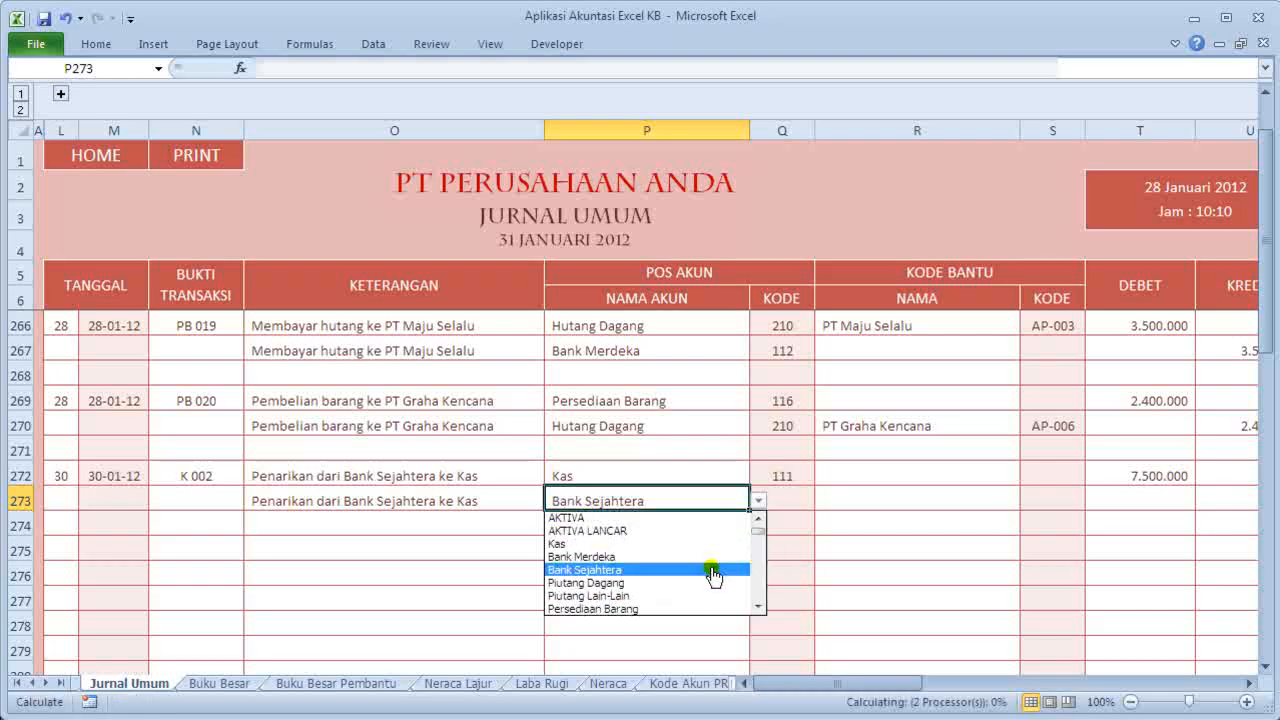
{"action": "key", "text": "Right"}
{"action": "key", "text": "Right"}
{"action": "key", "text": "Right"}
{"action": "key", "text": "Right"}
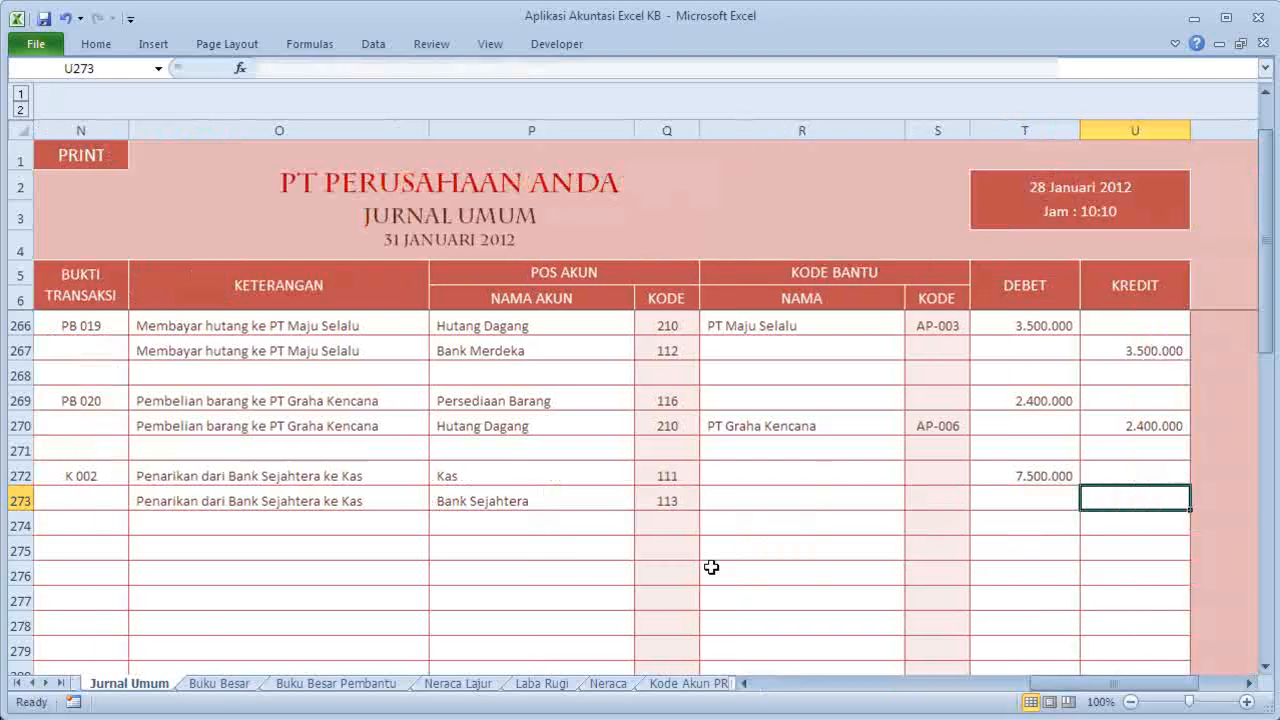
{"action": "type", "text": "7.500.000"}
{"action": "key", "text": "Return"}
Set the day in row 275 to 31 and enter B 012 as its BUKTI TRANSAKSI.
{"action": "key", "text": "Left"}
{"action": "key", "text": "Left"}
{"action": "key", "text": "Down"}
{"action": "key", "text": "Left"}
{"action": "key", "text": "Left"}
{"action": "key", "text": "Left"}
{"action": "key", "text": "Left"}
{"action": "key", "text": "Left"}
{"action": "key", "text": "Left"}
{"action": "key", "text": "Left"}
{"action": "key", "text": "Left"}
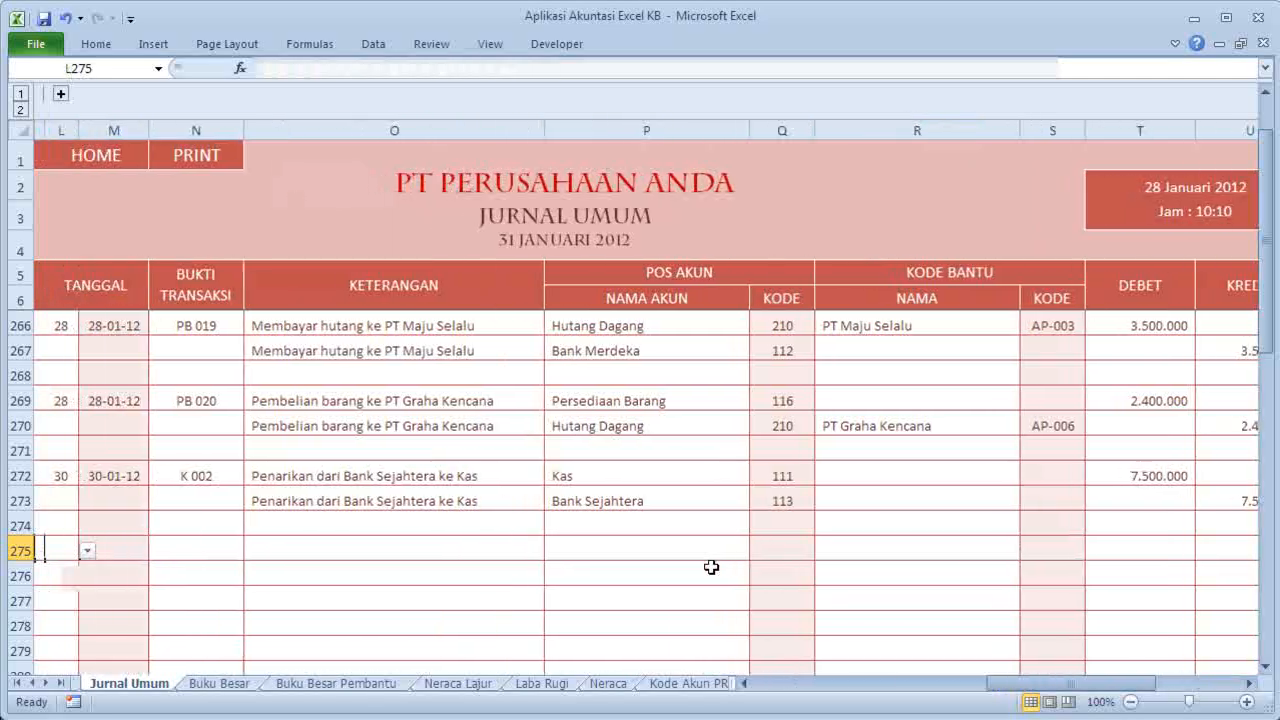
{"action": "key", "text": "Right"}
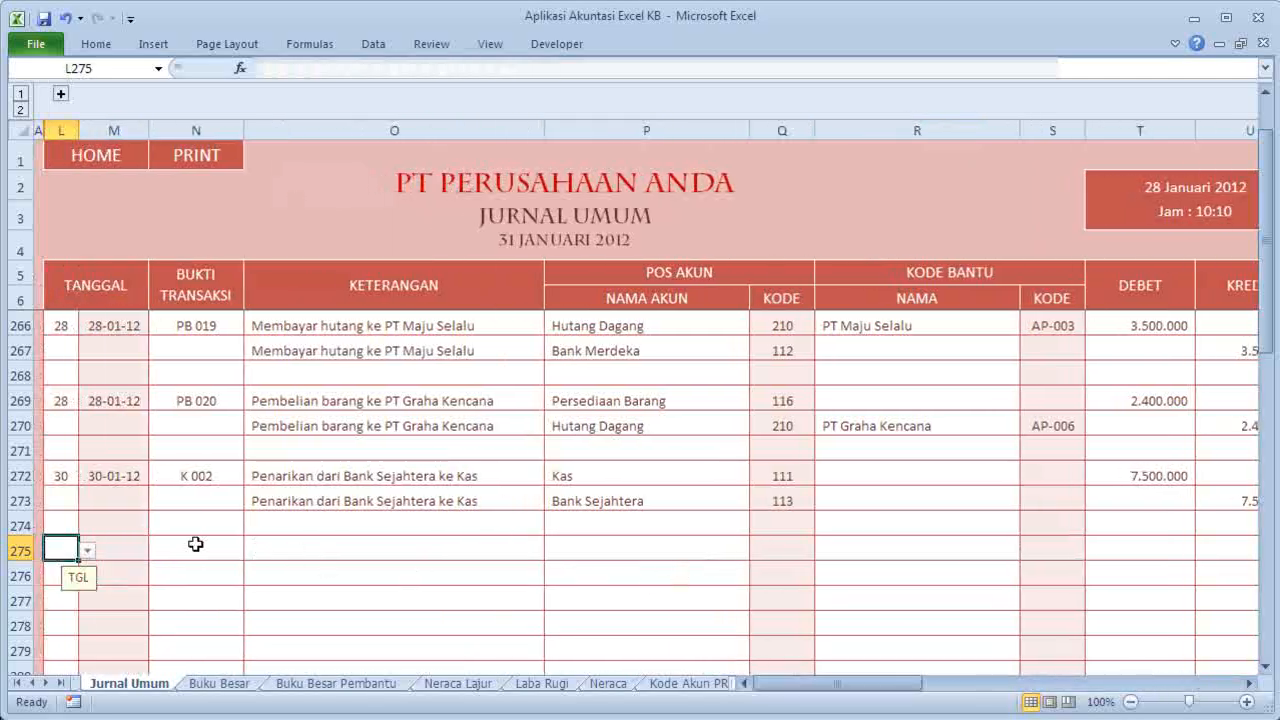
{"action": "left_click", "coordinate": [88, 551]}
{"action": "scroll", "coordinate": [80, 610], "scroll_direction": "down", "scroll_amount": 8}
{"action": "left_click", "coordinate": [78, 657]}
{"action": "left_click", "coordinate": [187, 549]}
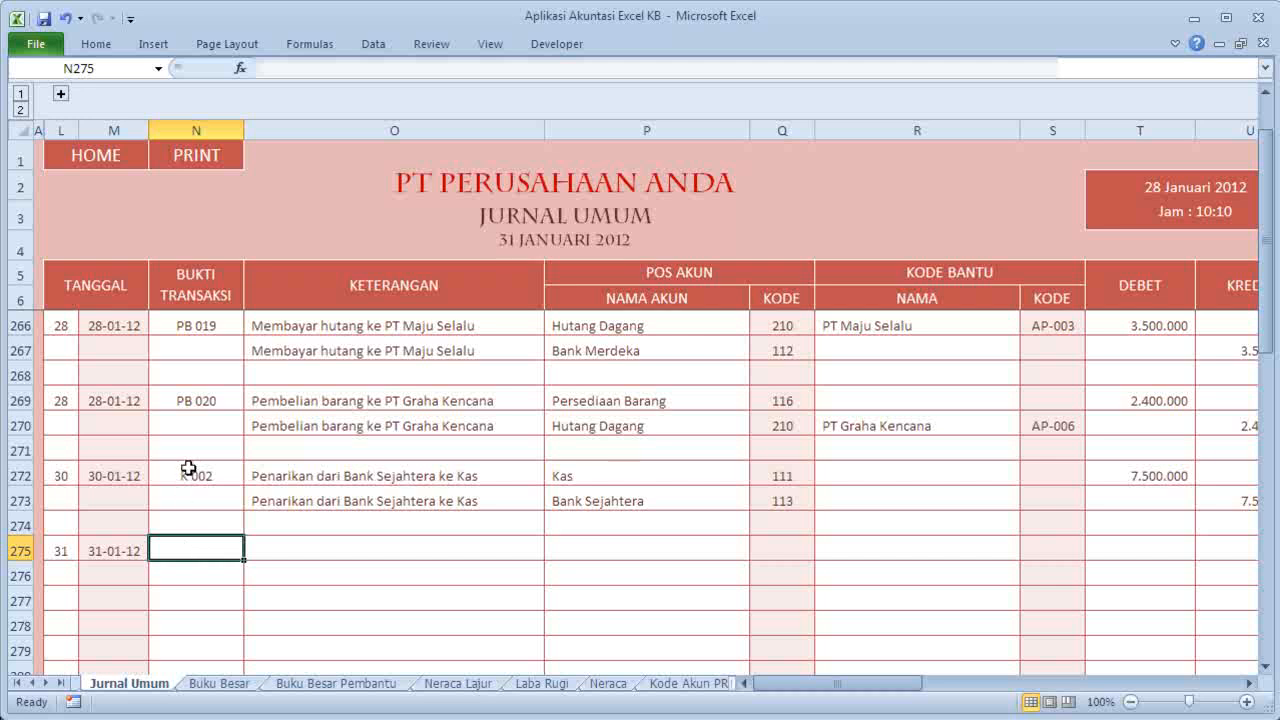
{"action": "type", "text": "B 012"}
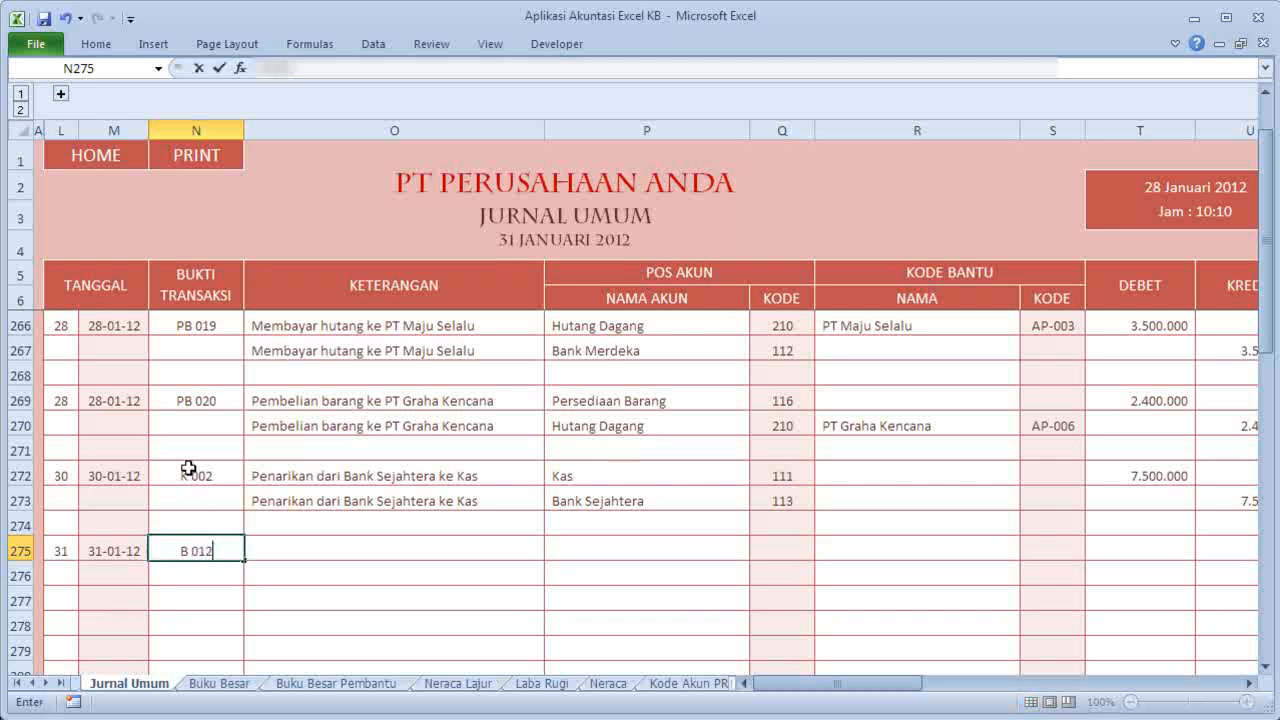
{"action": "key", "text": "Tab"}
Enter the description "Pembayaran Gaji Karyawan" in the KETERANGAN cell of row 275.
{"action": "type", "text": "Pembayaran Gaji"}
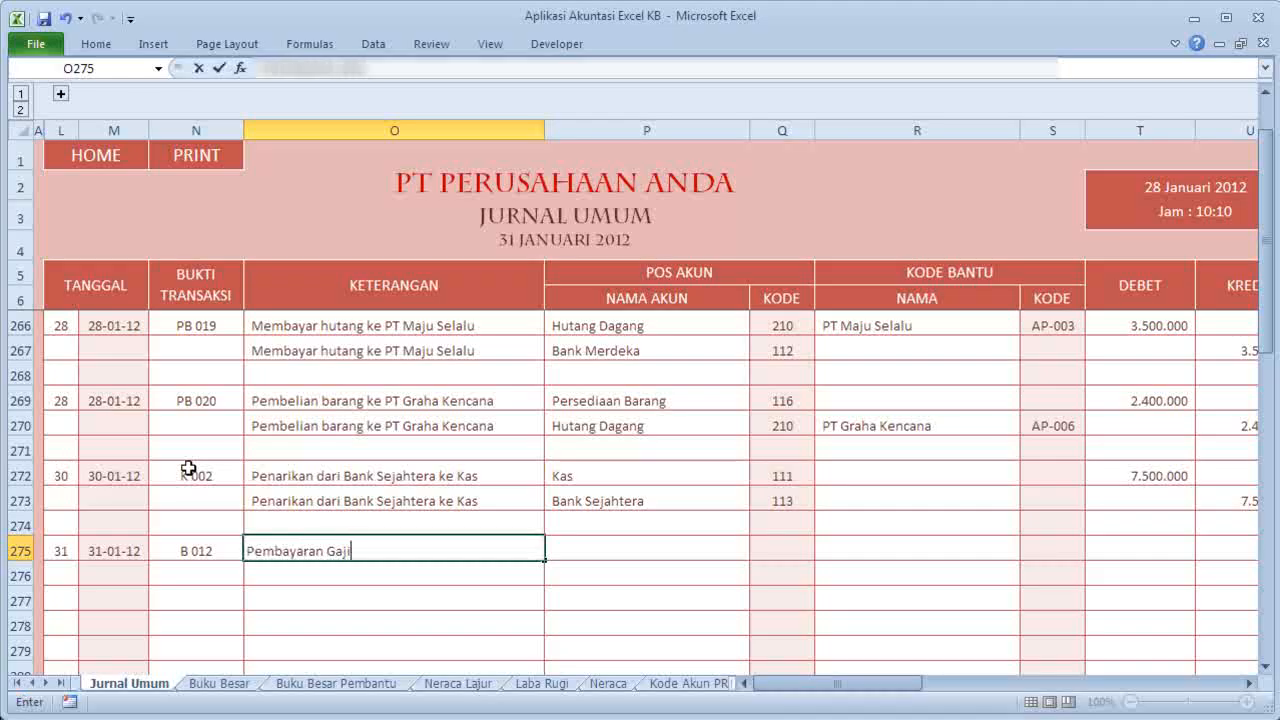
{"action": "type", "text": " Karya"}
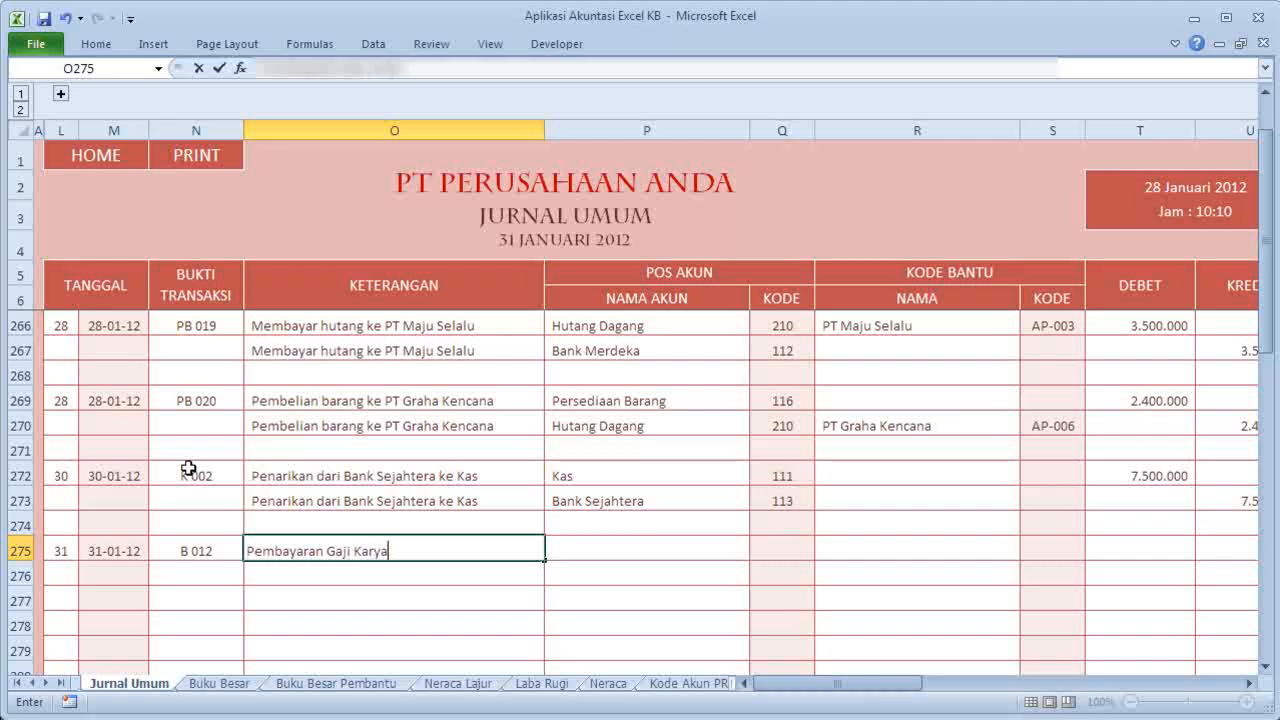
{"action": "type", "text": "wan"}
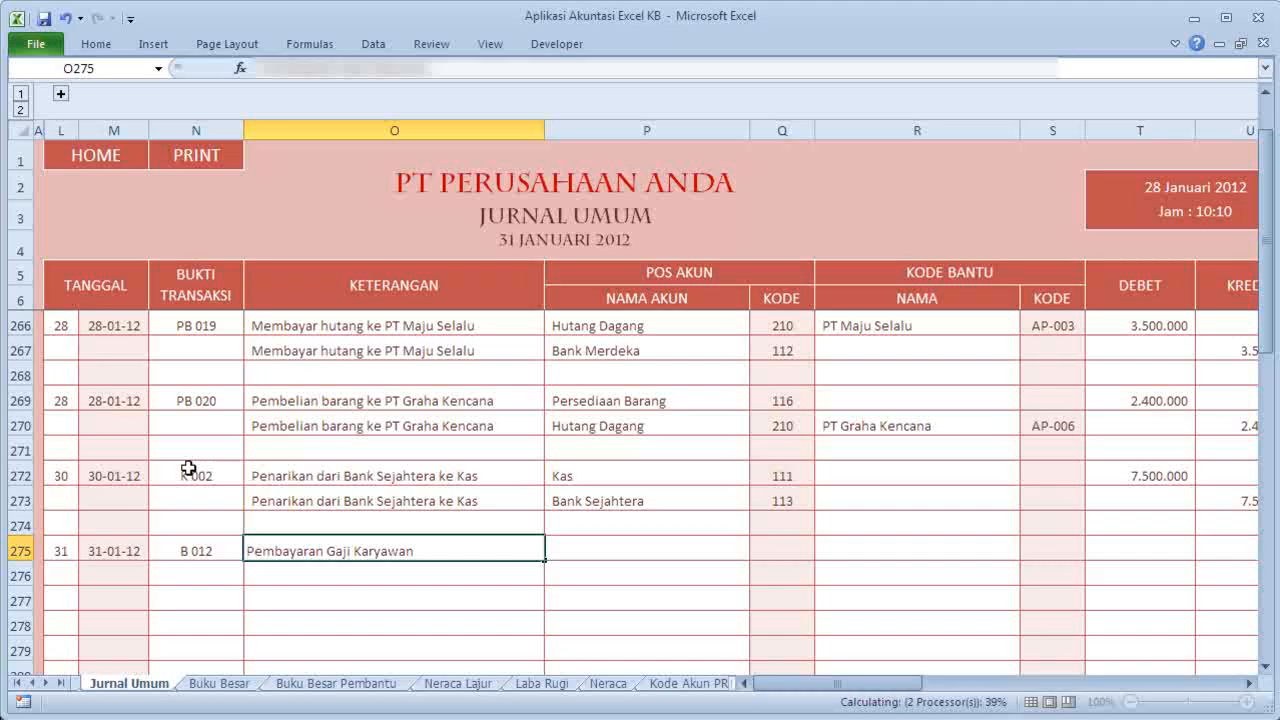
{"action": "key", "text": "Tab"}
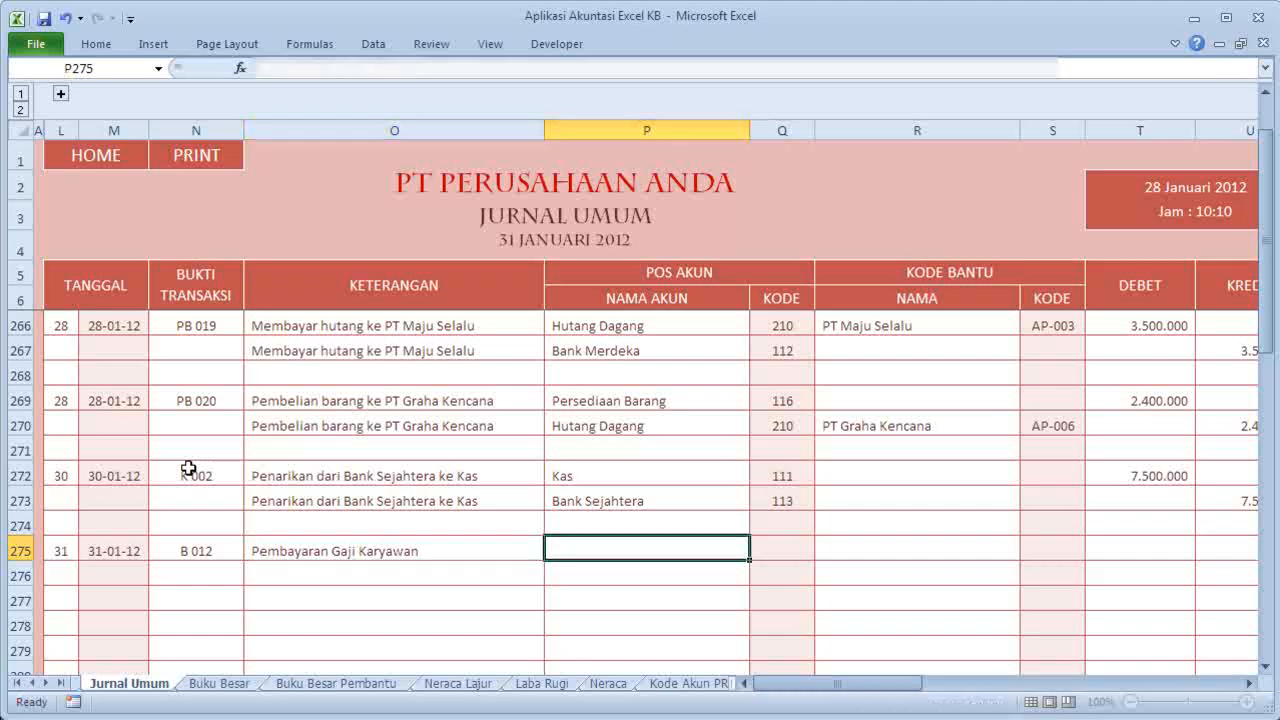
Set the account name in row 275 to Gaji Karyawan and enter a debit of 17.450.000.
{"action": "left_click", "coordinate": [759, 551]}
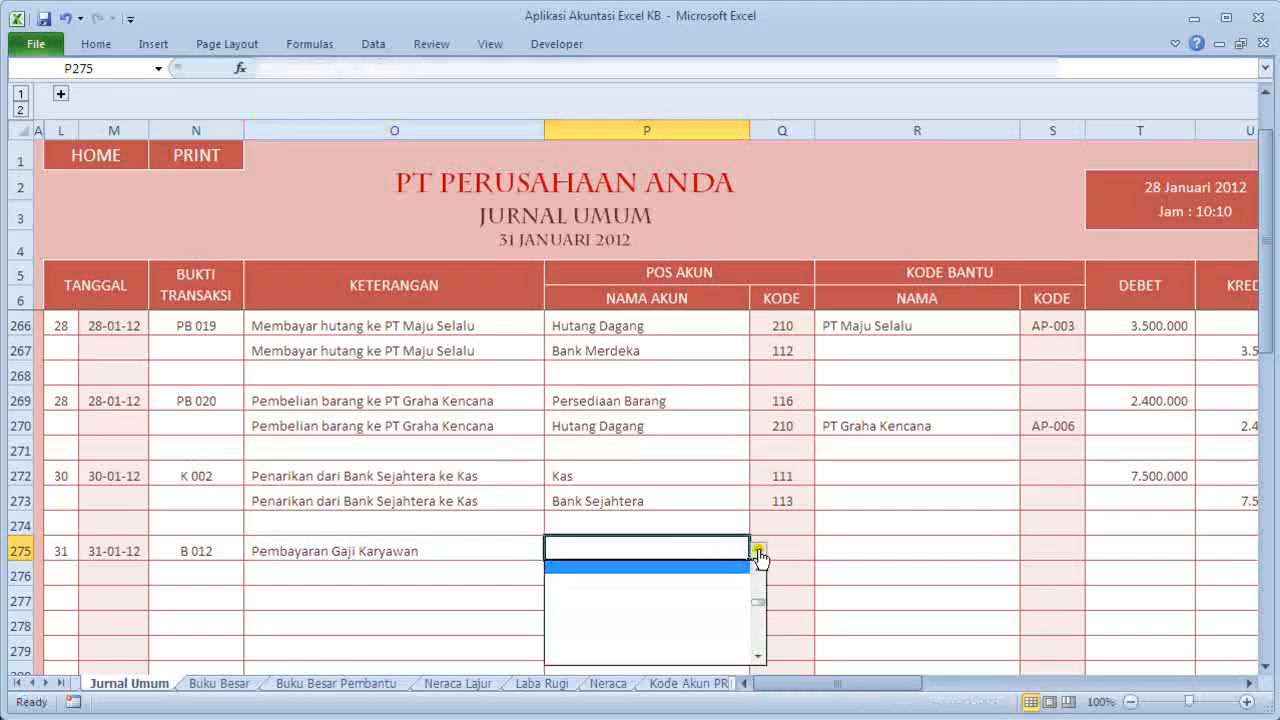
{"action": "left_click_drag", "start_coordinate": [765, 603], "coordinate": [765, 603]}
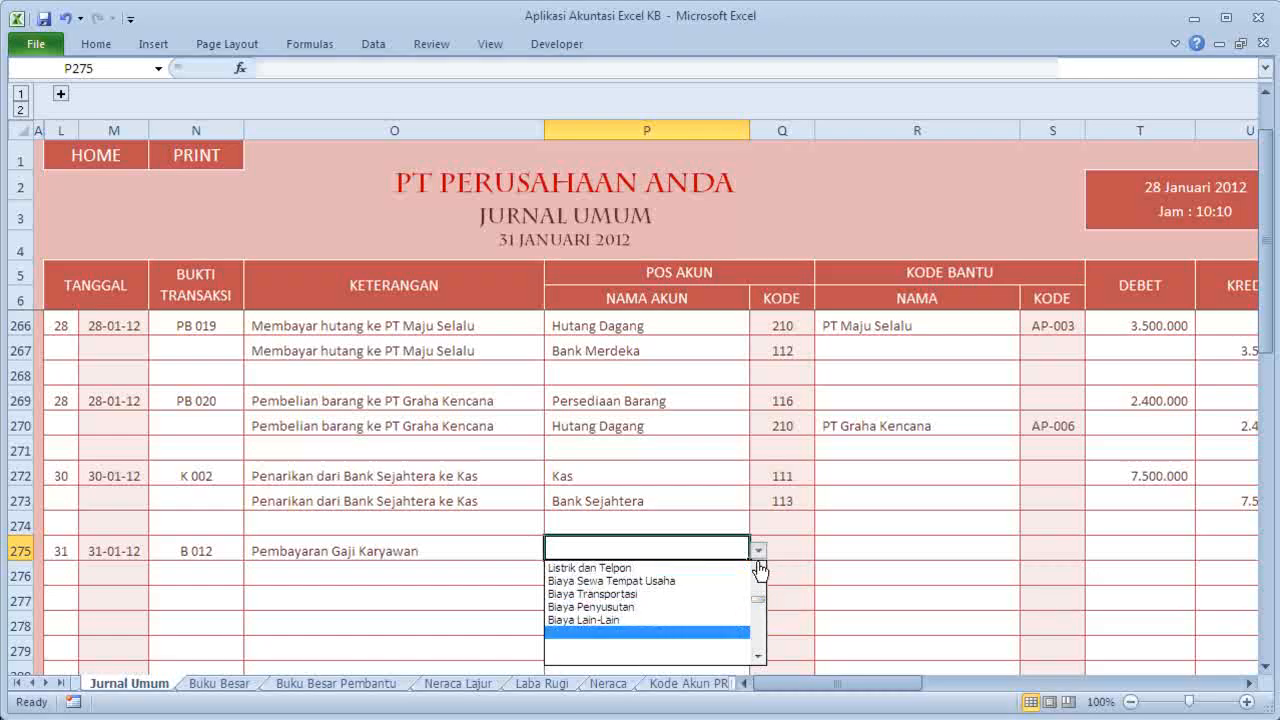
{"action": "left_click", "coordinate": [759, 569]}
{"action": "left_click", "coordinate": [759, 569]}
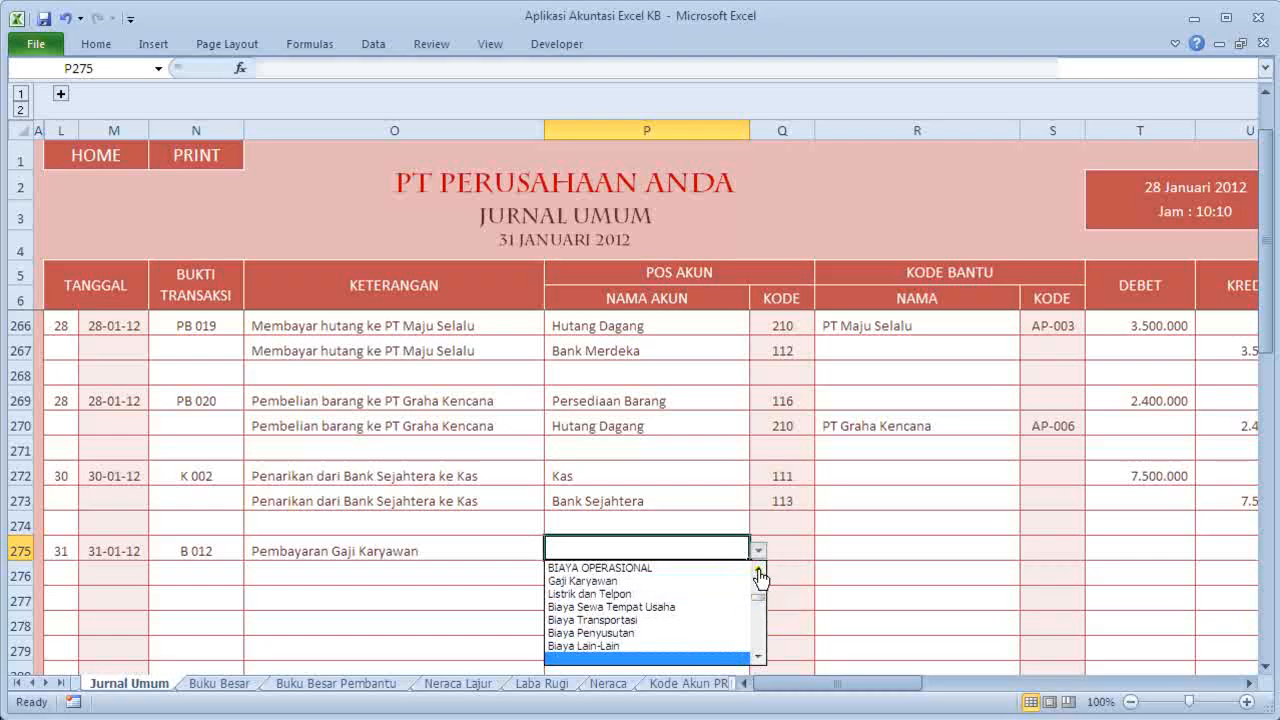
{"action": "left_click", "coordinate": [686, 581]}
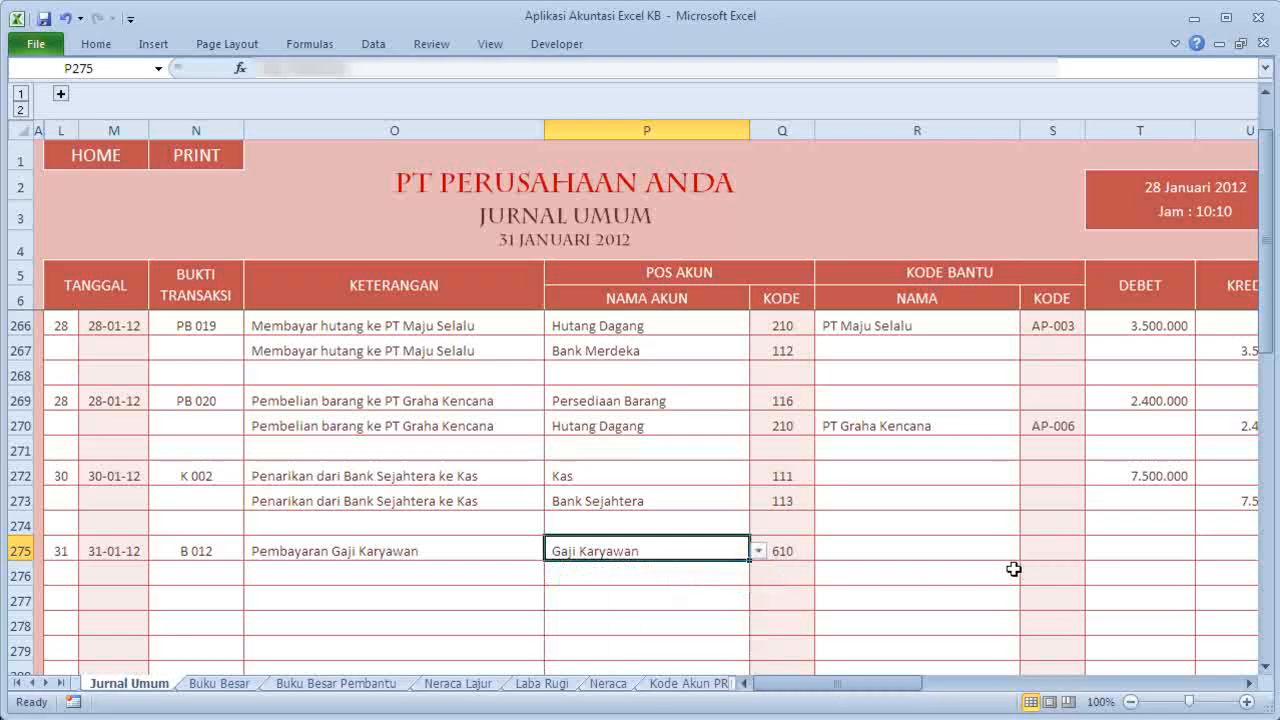
{"action": "left_click", "coordinate": [1099, 550]}
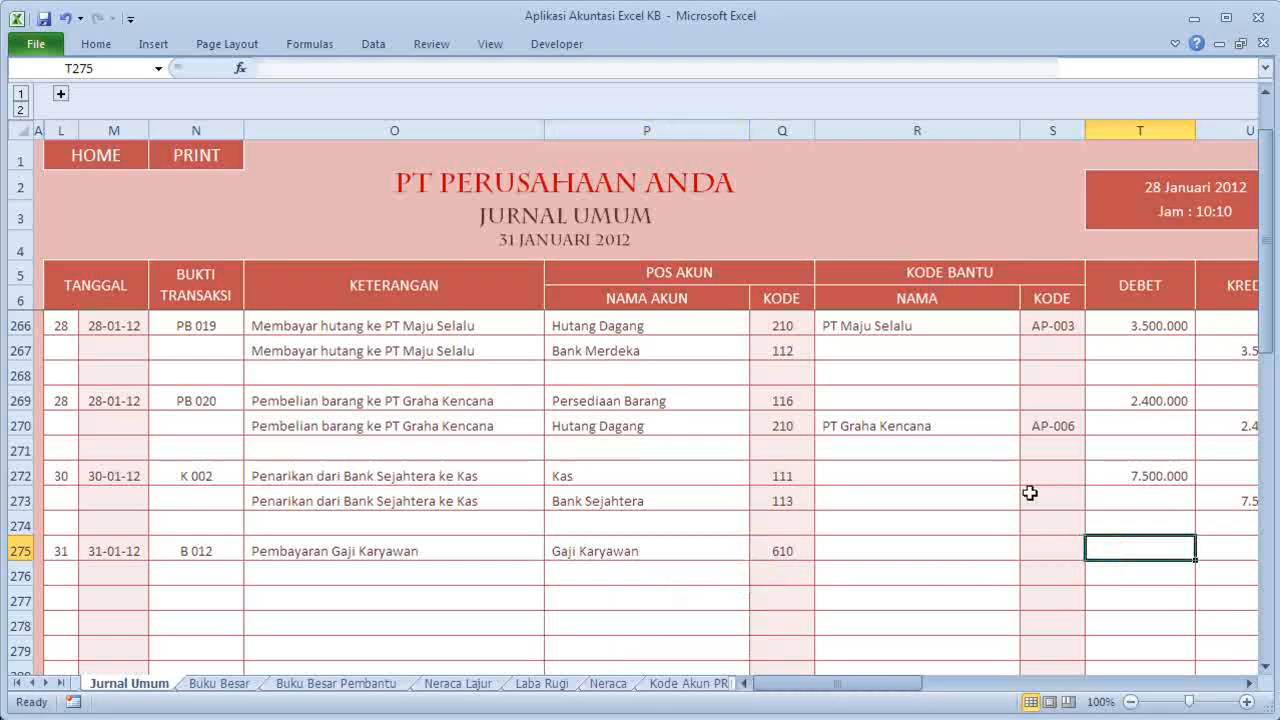
{"action": "type", "text": "17"}
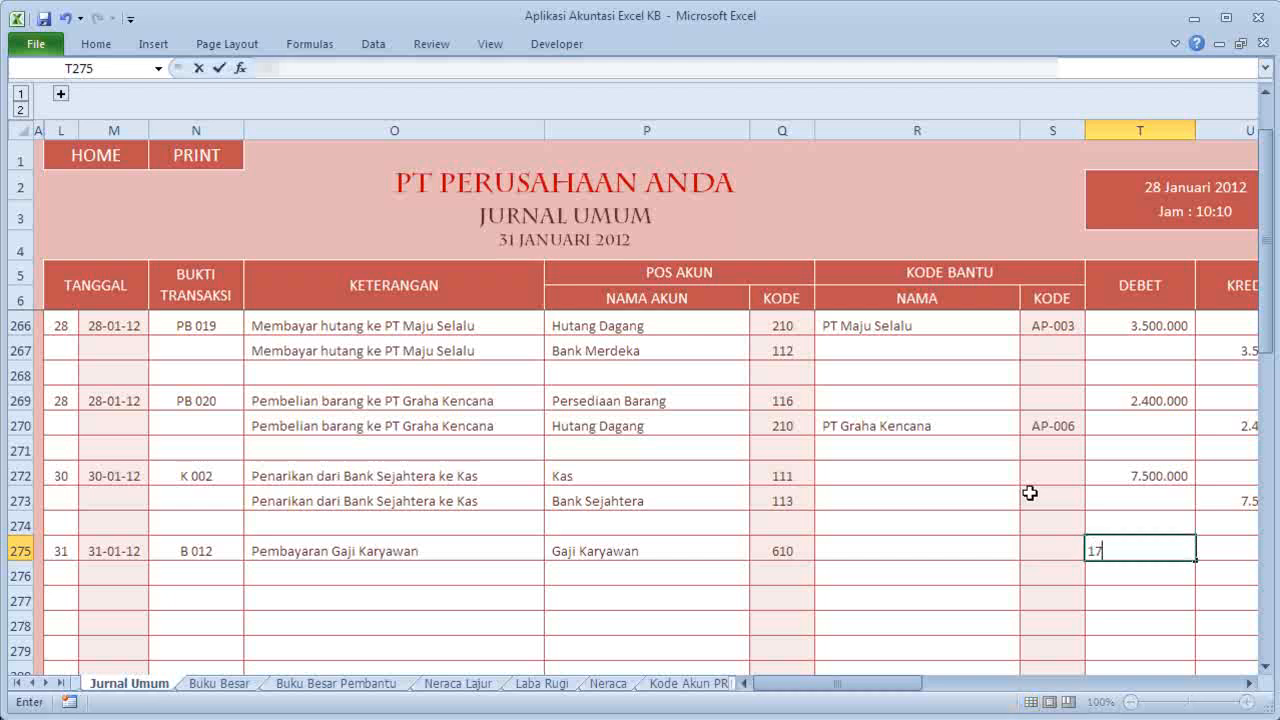
{"action": "type", "text": ".450.0000"}
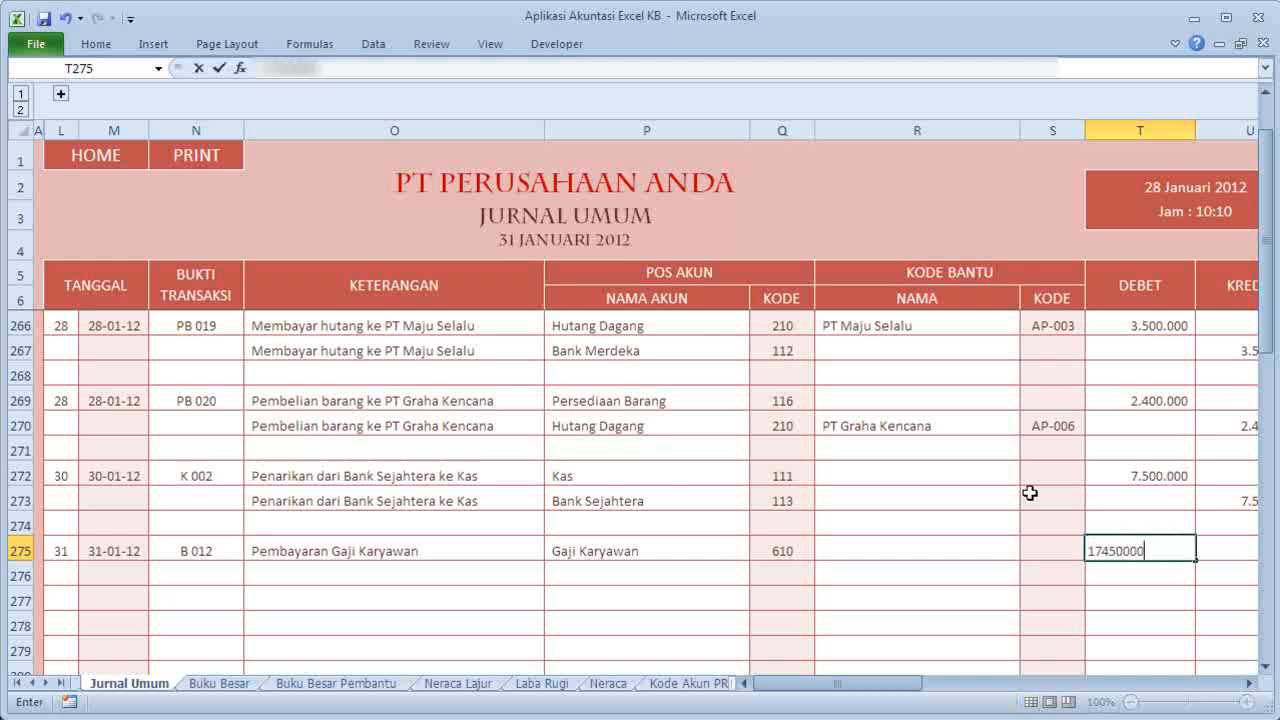
{"action": "key", "text": "Return"}
Copy the description "Pembayaran Gaji Karyawan" from row 275 into the KETERANGAN cell of row 276.
{"action": "key", "text": "Left"}
{"action": "key", "text": "Left"}
{"action": "key", "text": "Left"}
{"action": "key", "text": "Left"}
{"action": "key", "text": "Left"}
{"action": "key", "text": "Left"}
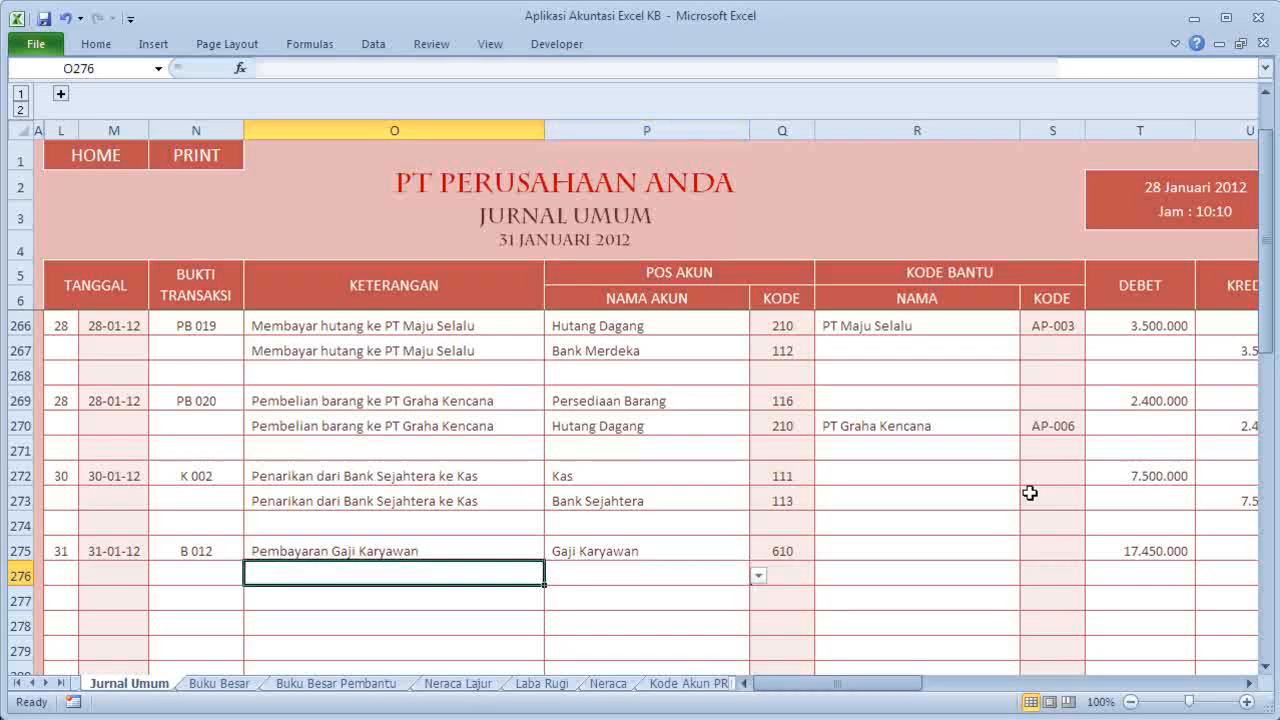
{"action": "key", "text": "Right"}
{"action": "key", "text": "Up"}
{"action": "key", "text": "ctrl+c"}
{"action": "key", "text": "Down"}
{"action": "key", "text": "ctrl+v"}
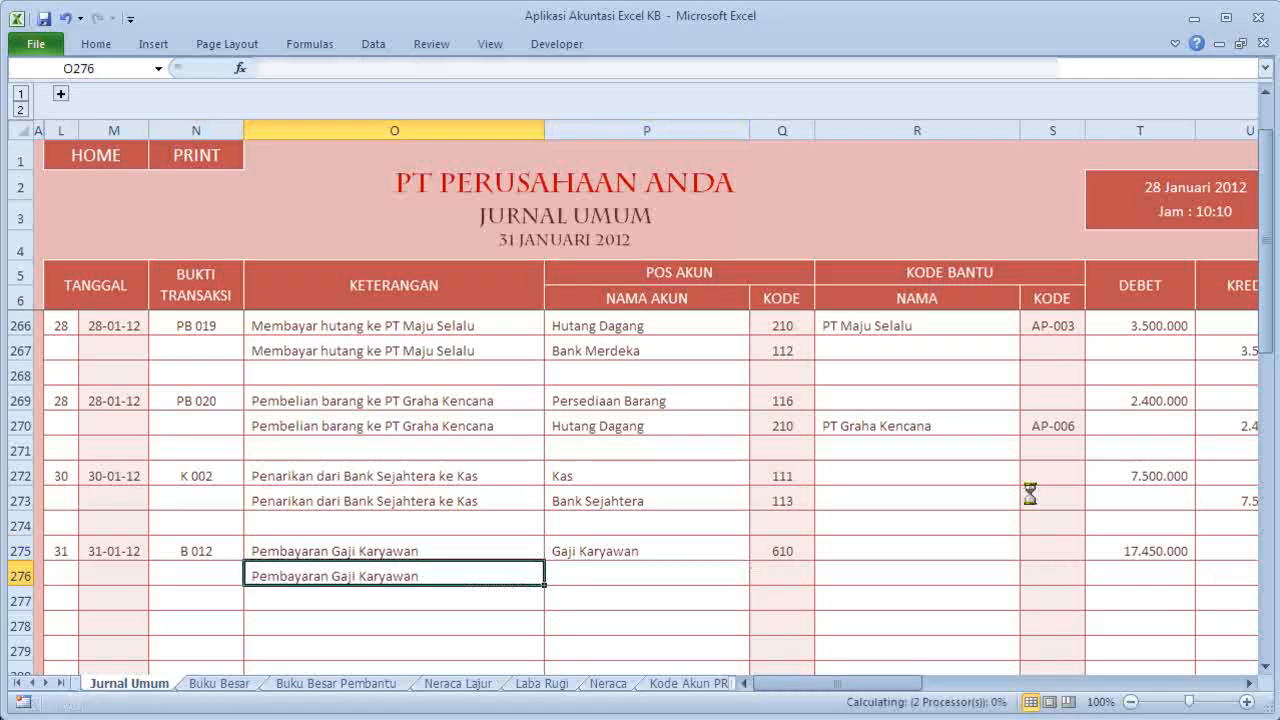
{"action": "key", "text": "Escape"}
Set the account name in row 276 to Kas and enter a credit of 17.450.000.
{"action": "key", "text": "Right"}
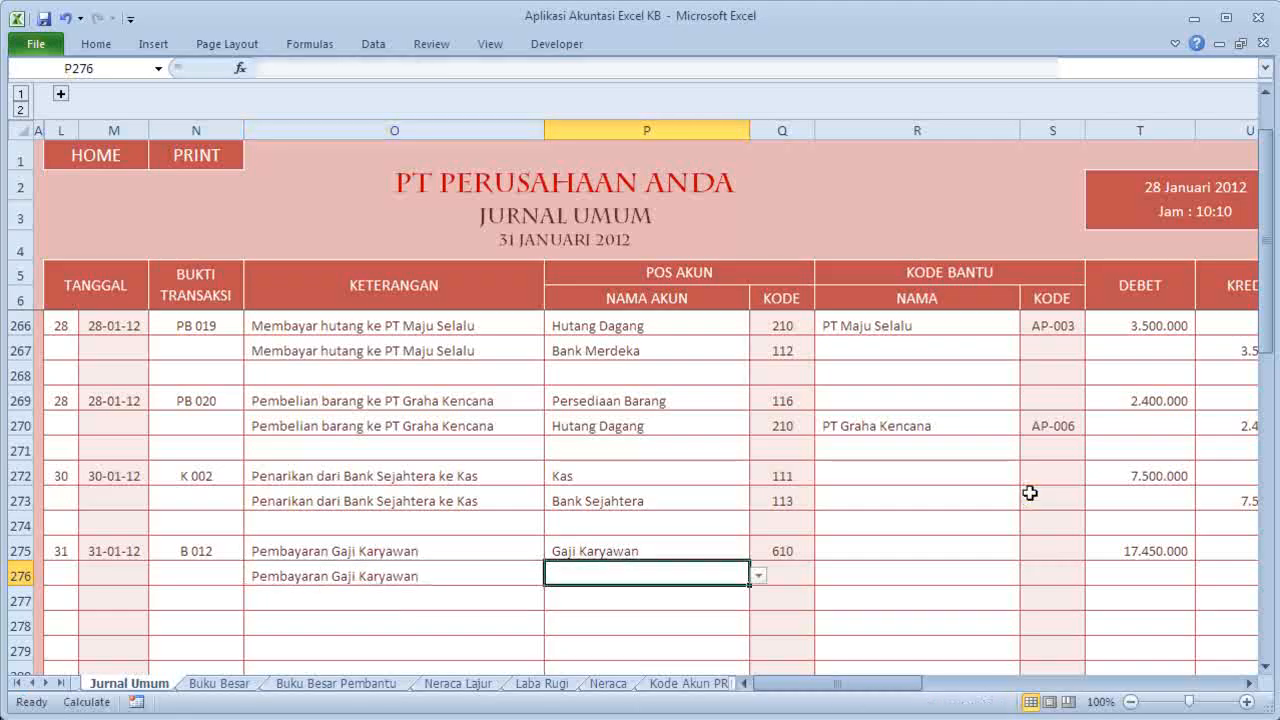
{"action": "left_click", "coordinate": [762, 579]}
{"action": "left_click_drag", "start_coordinate": [757, 620], "coordinate": [761, 601]}
{"action": "left_click", "coordinate": [705, 620]}
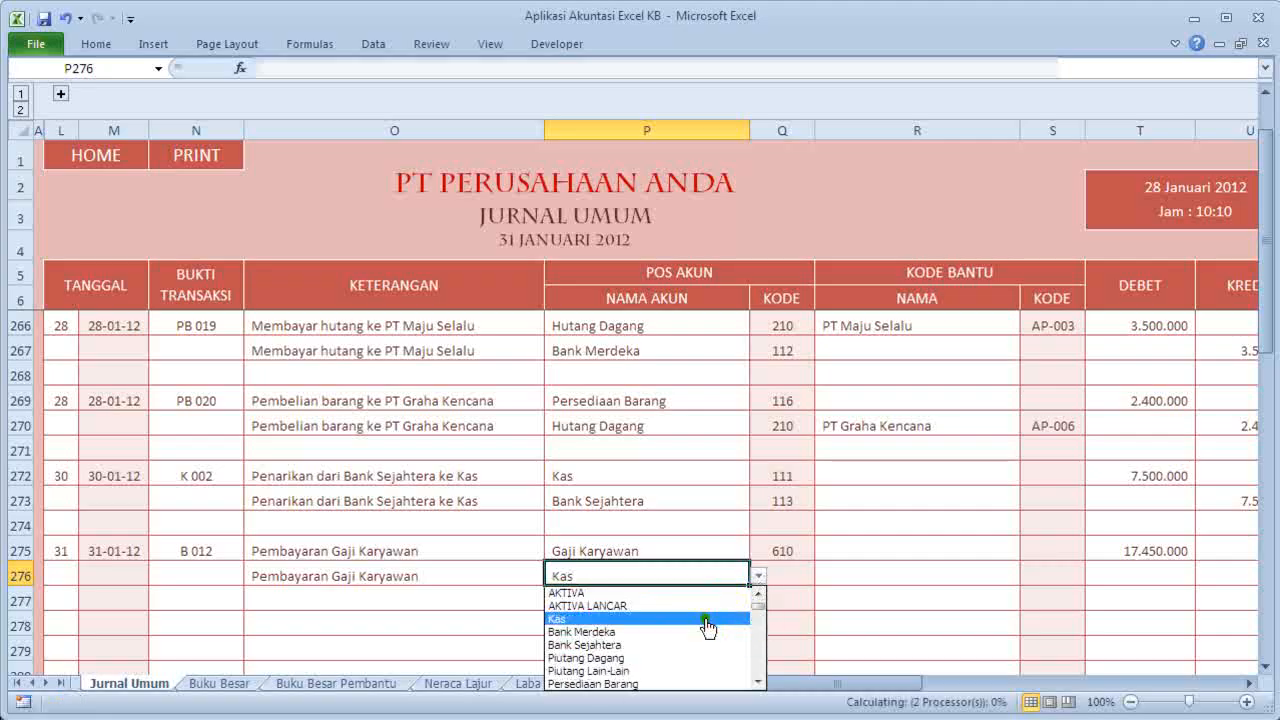
{"action": "key", "text": "Right"}
{"action": "key", "text": "Right"}
{"action": "key", "text": "Right"}
{"action": "key", "text": "Right"}
{"action": "key", "text": "Right"}
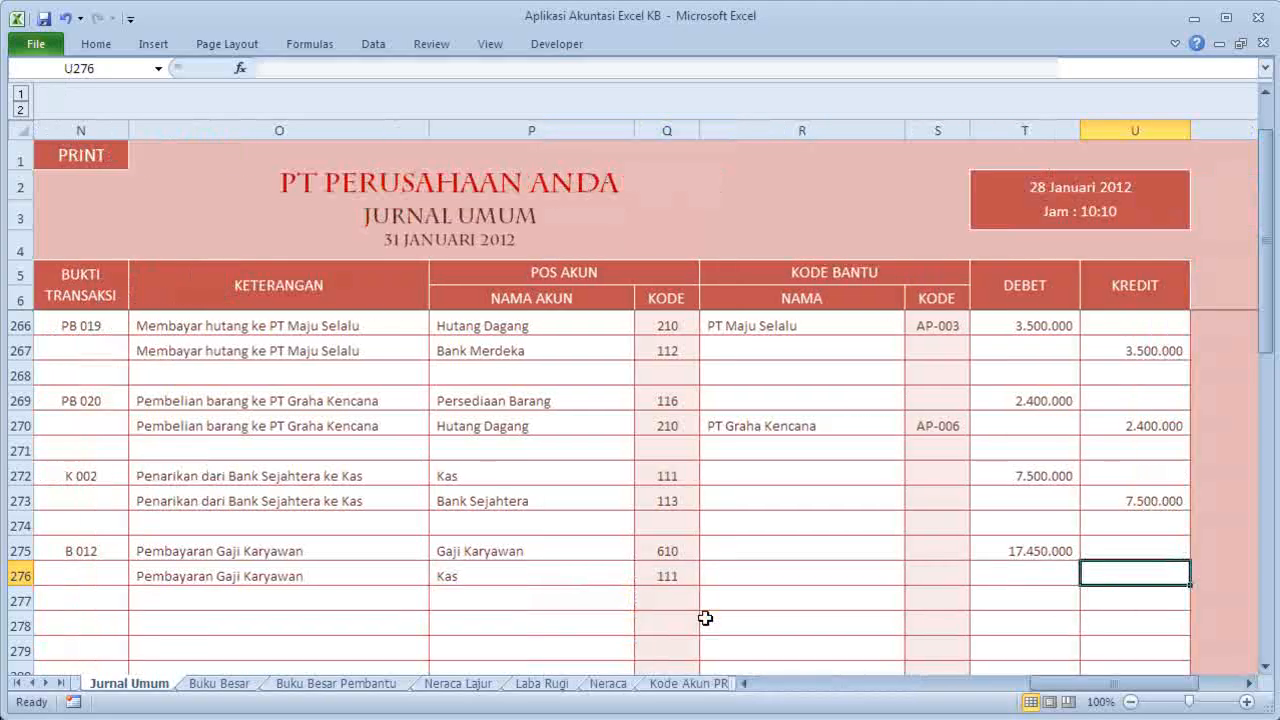
{"action": "type", "text": "17450000"}
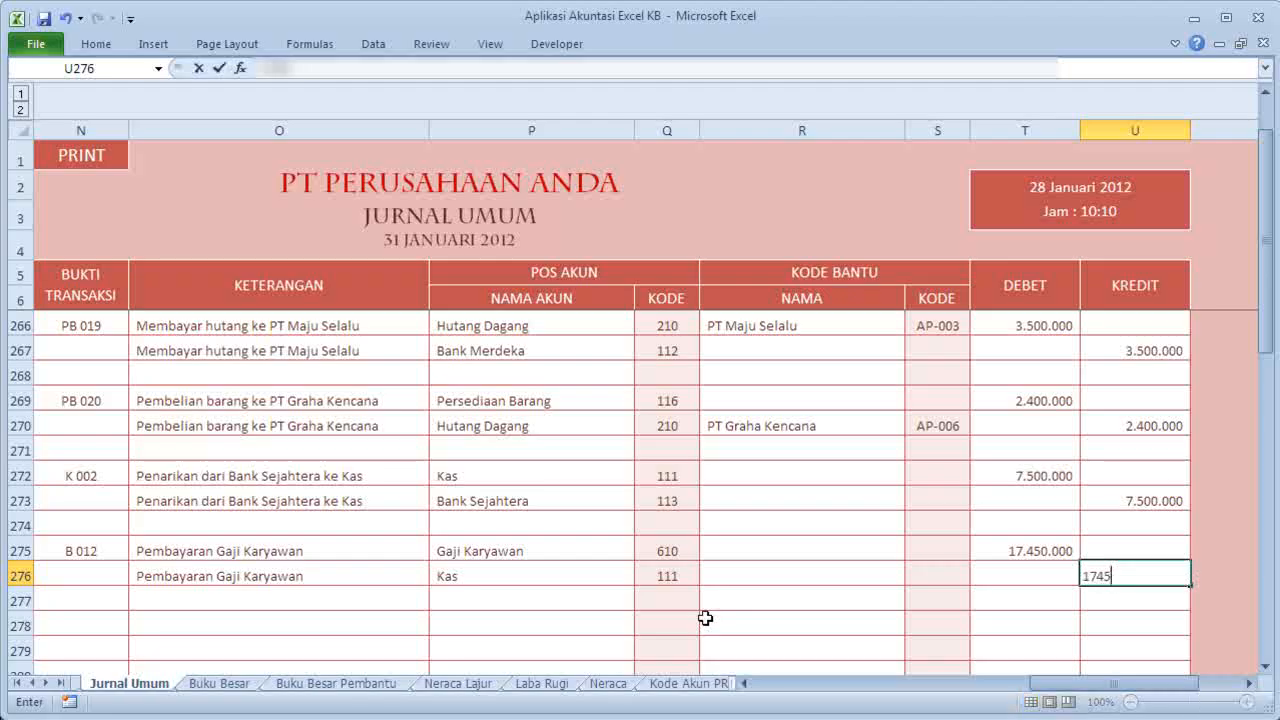
{"action": "key", "text": "Return"}
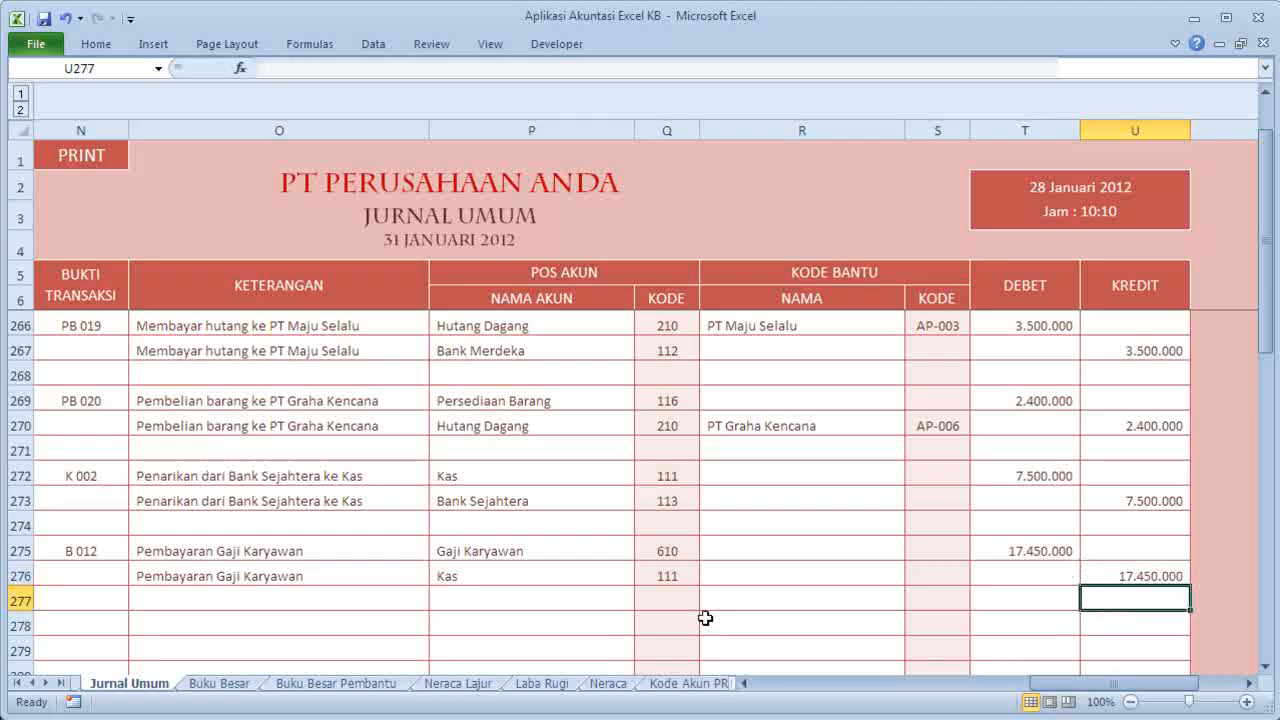
Review the earlier January transactions recorded in the Jurnal Umum sheet.
{"action": "key", "text": "Left"}
{"action": "key", "text": "Left"}
{"action": "key", "text": "Left"}
{"action": "key", "text": "Left"}
{"action": "key", "text": "Left"}
{"action": "key", "text": "Left"}
{"action": "key", "text": "Left"}
{"action": "key", "text": "Left"}
{"action": "key", "text": "Left"}
{"action": "key", "text": "Left"}
{"action": "key", "text": "Right"}
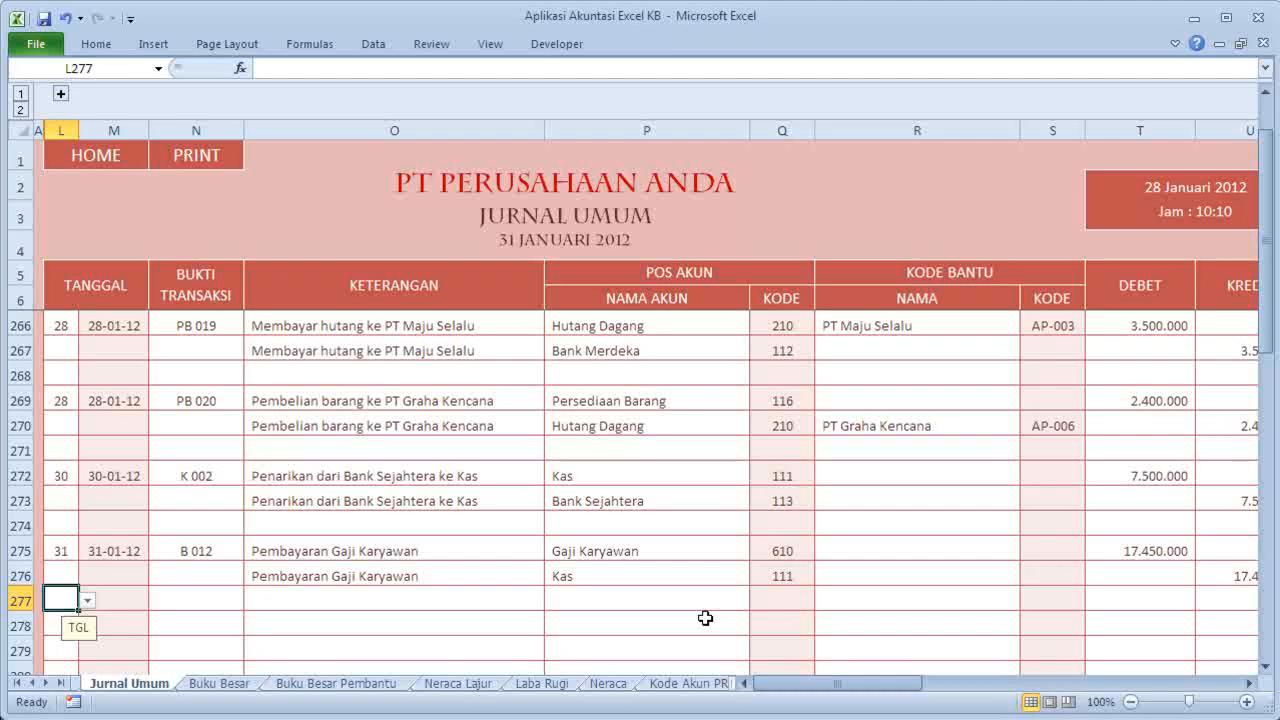
{"action": "scroll", "coordinate": [257, 445], "scroll_direction": "up", "scroll_amount": 8}
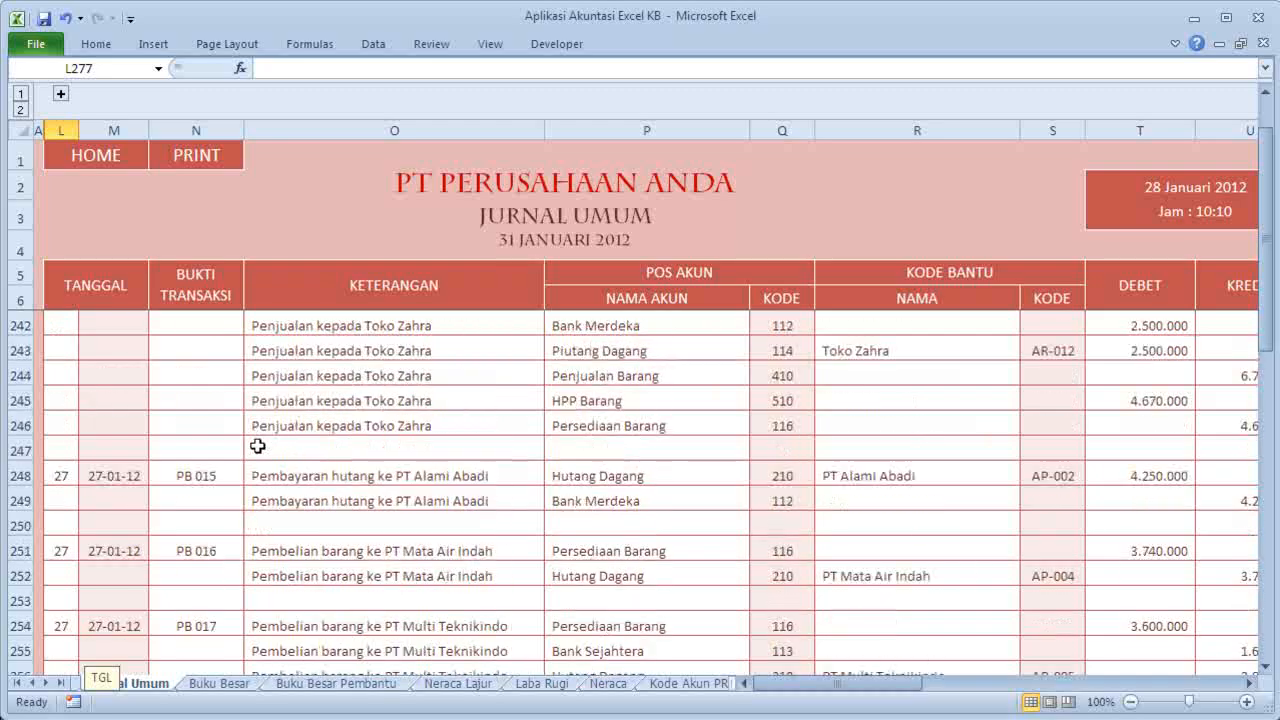
{"action": "scroll", "coordinate": [240, 448], "scroll_direction": "up", "scroll_amount": 8}
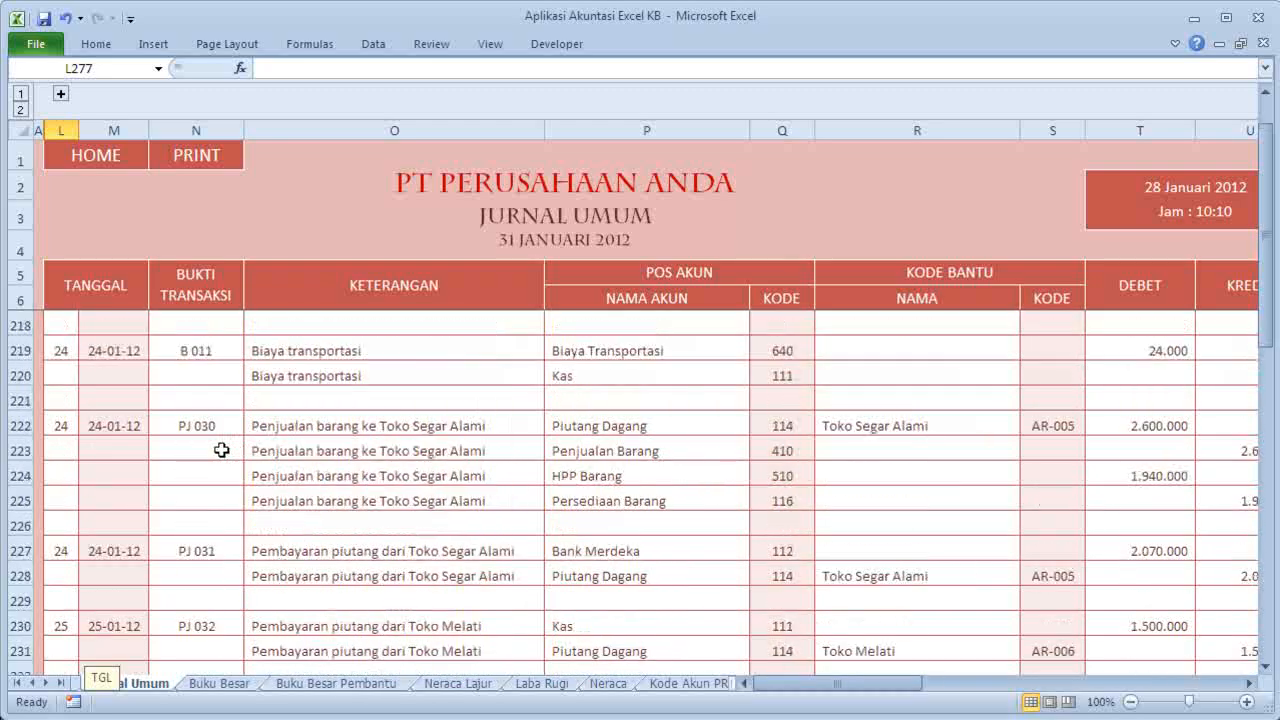
{"action": "scroll", "coordinate": [221, 450], "scroll_direction": "up", "scroll_amount": 9}
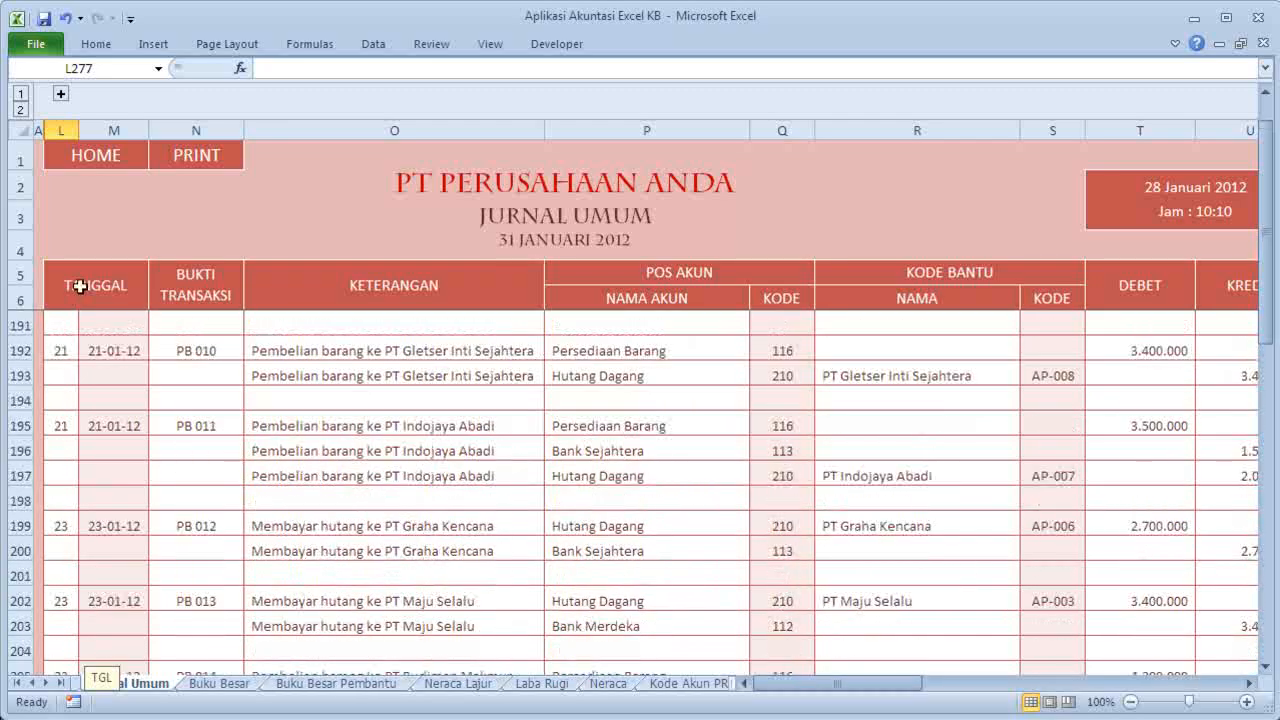
Return to the Home sheet of the workbook and select the PT PERUSAHAAN ANDA heading cell.
{"action": "left_click", "coordinate": [96, 160]}
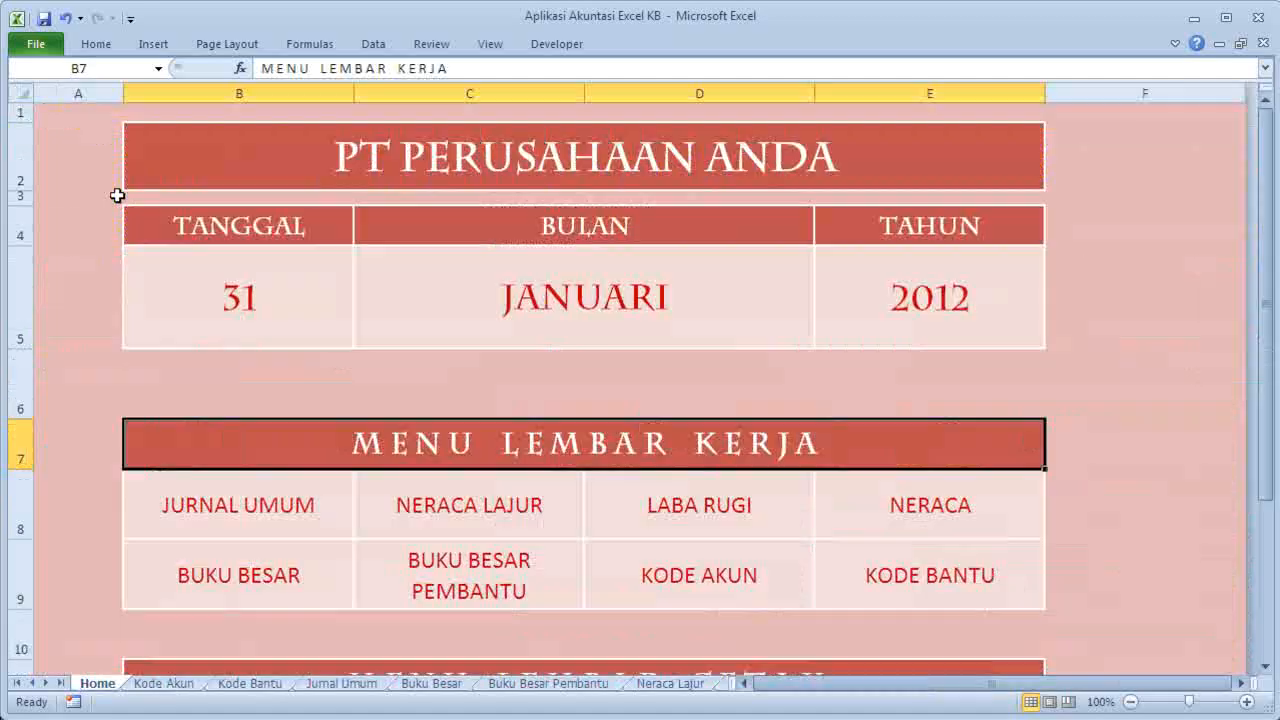
{"action": "left_click", "coordinate": [243, 146]}
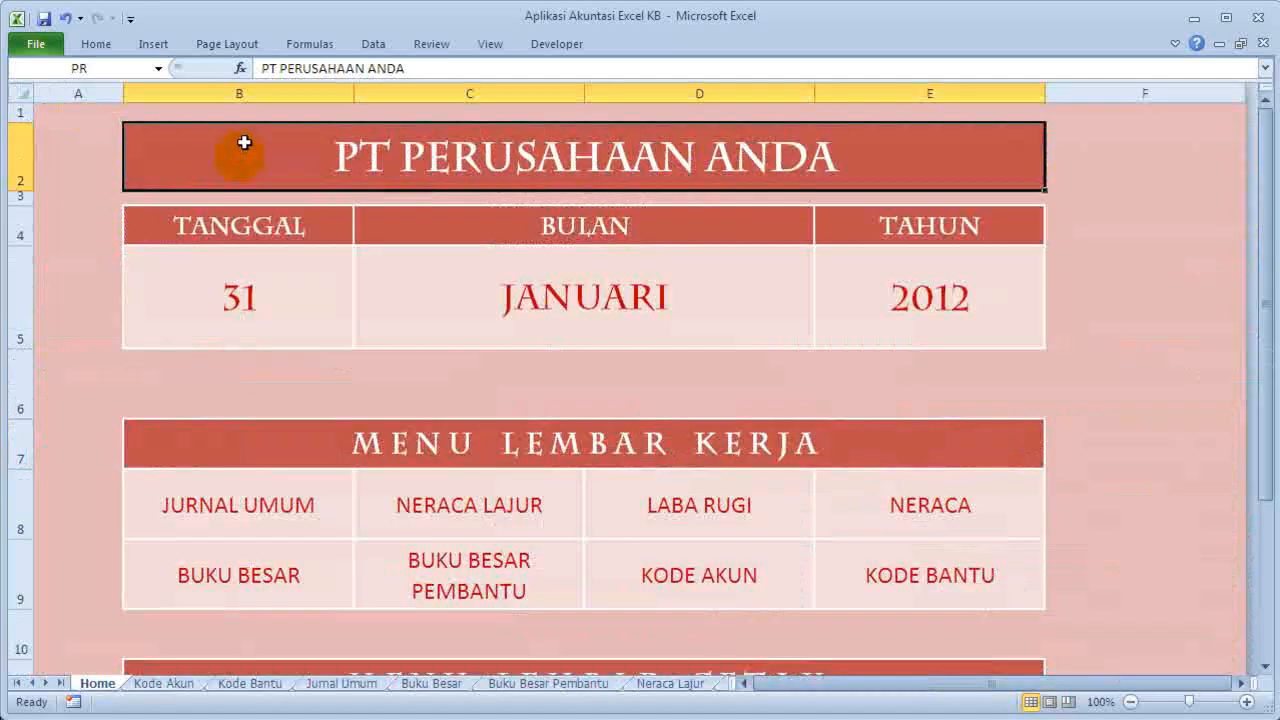